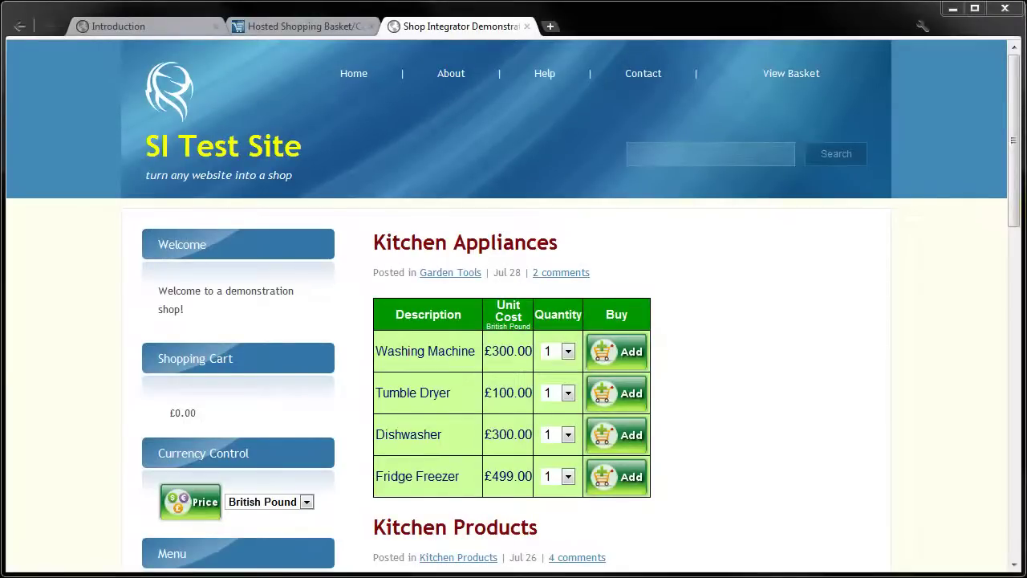
Switch to the ShopIntegrator website, log on to the admin area and open the Appearance Manager.
mouse_move(1016, 131)
mouse_down()
mouse_move(1016, 294)
mouse_move(1015, 134)
mouse_up()
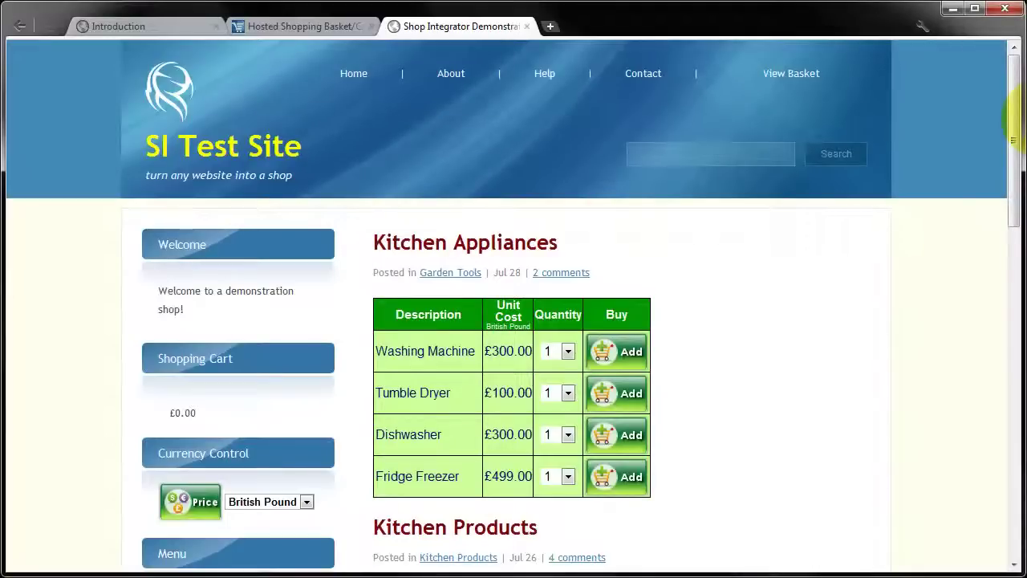
key(ctrl+shift+Tab)
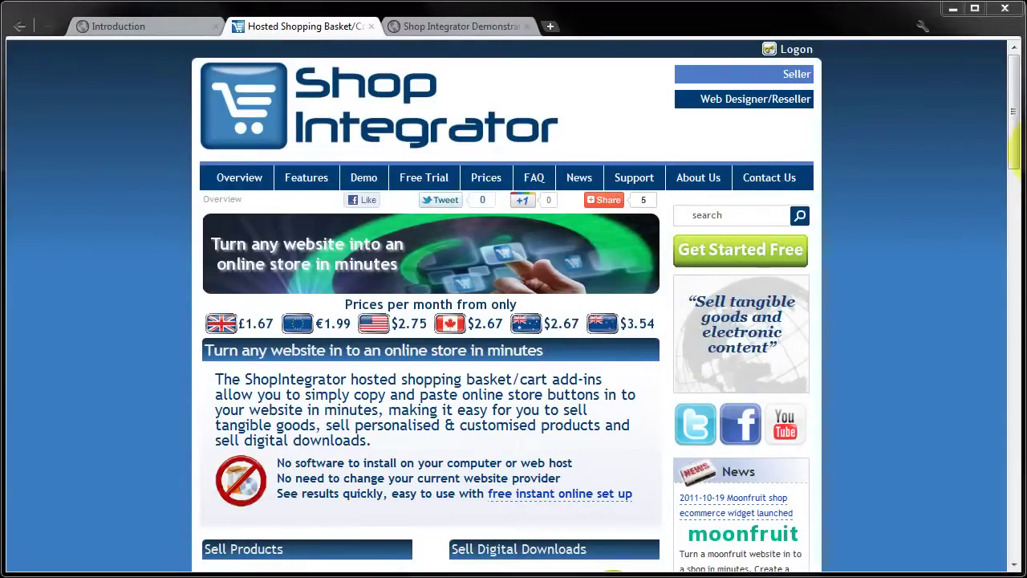
click(797, 50)
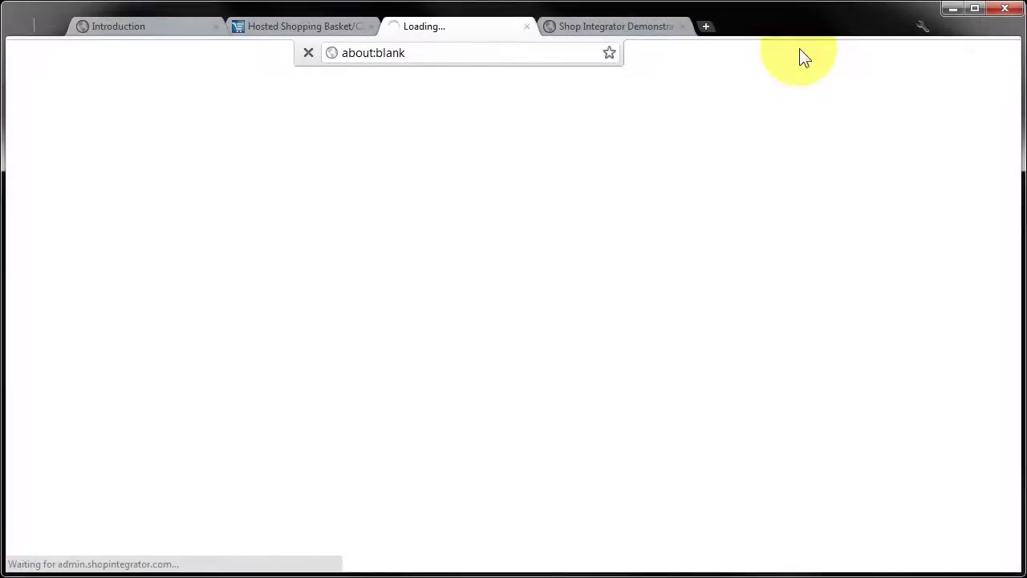
click(491, 238)
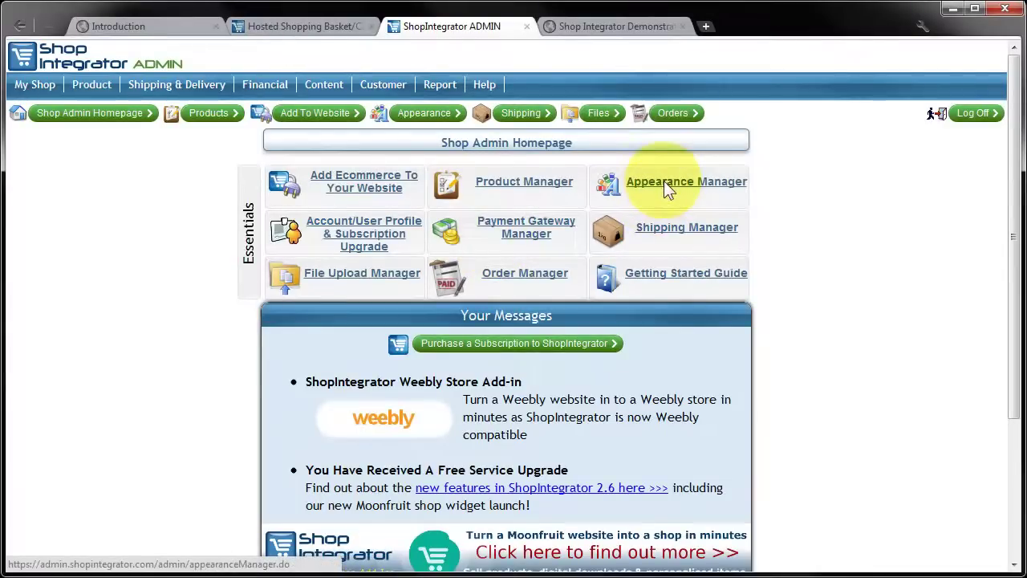
click(430, 110)
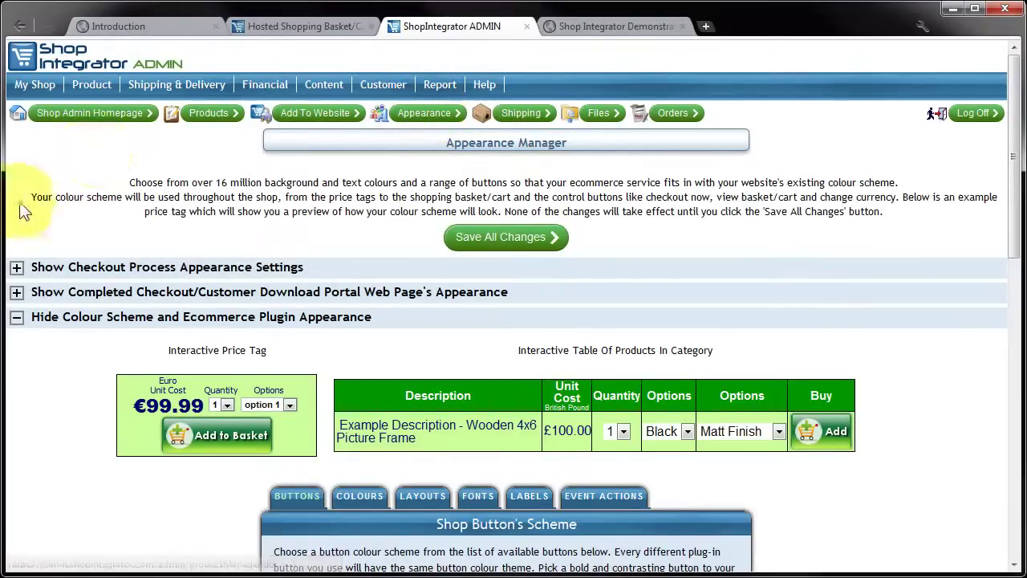
Collapse the colour scheme section, expand the checkout process appearance settings and browse the public images for the checkout heading image.
click(16, 320)
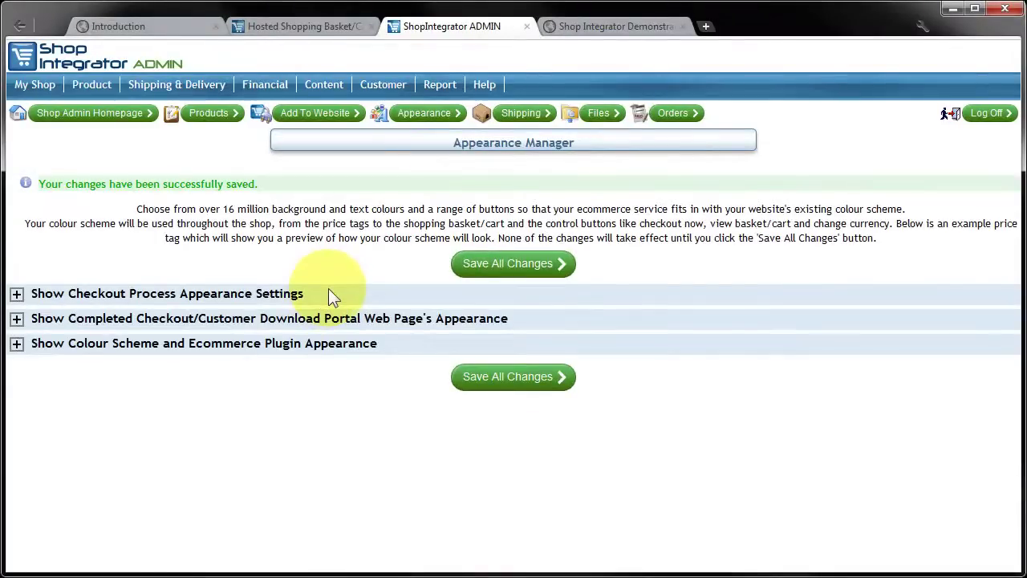
click(17, 296)
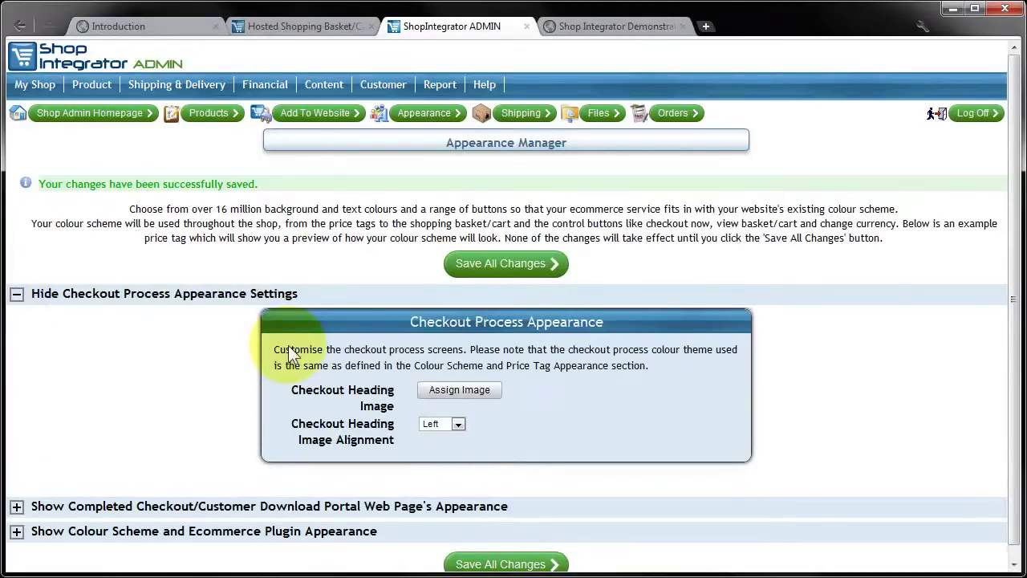
click(450, 397)
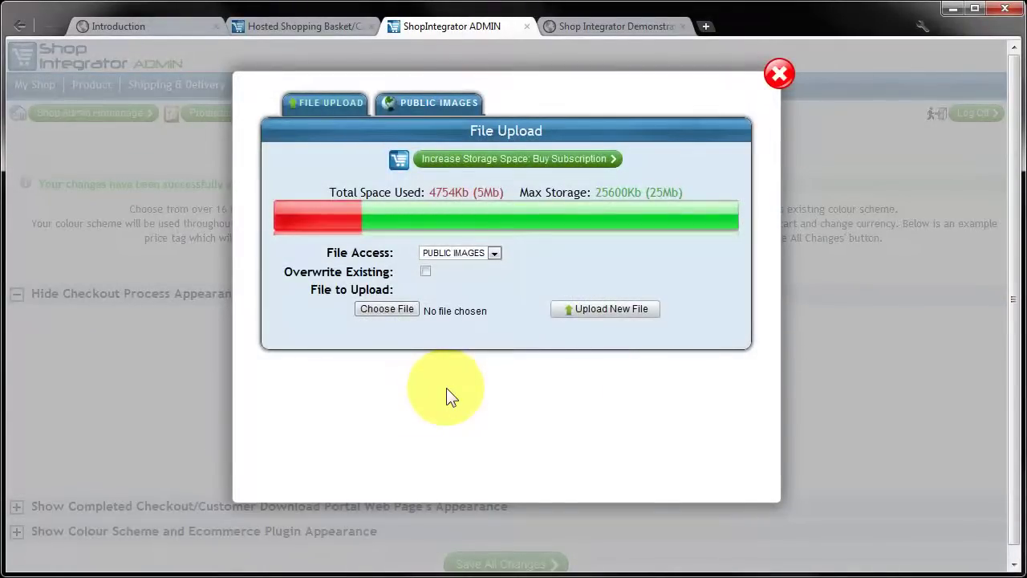
click(410, 103)
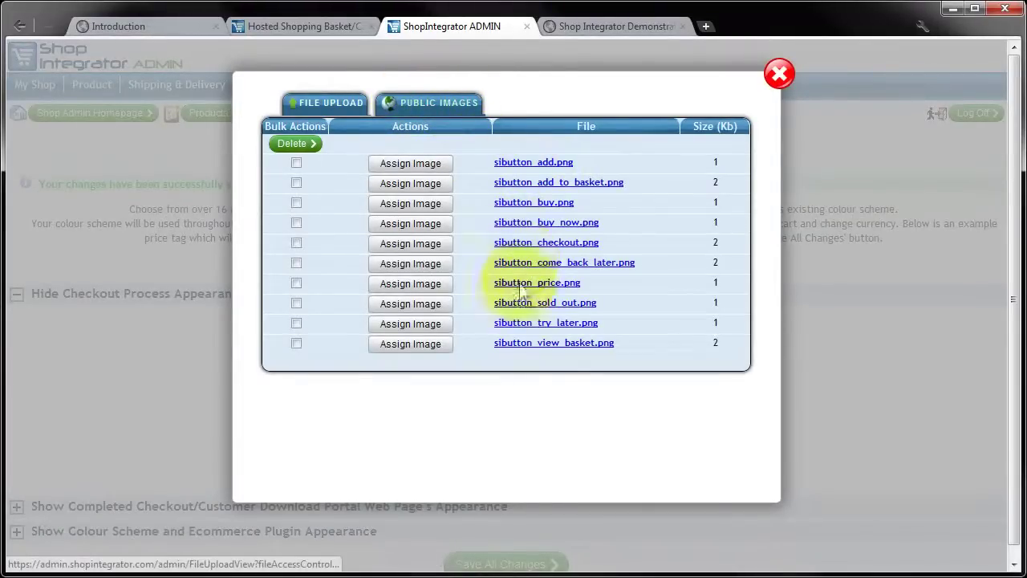
Upload si_logo_400x100.png as a public image and assign it as the checkout heading image.
click(313, 103)
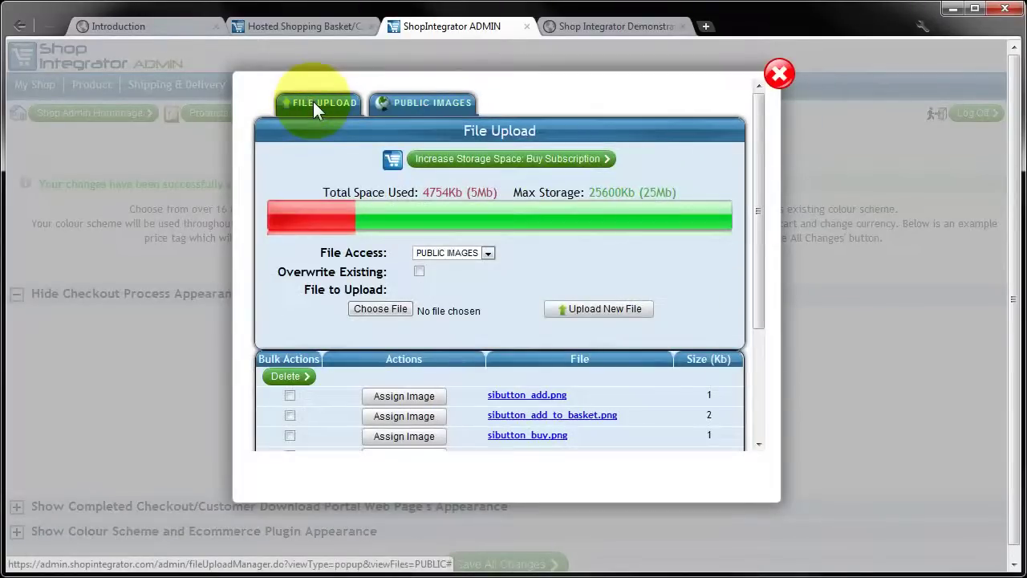
click(388, 309)
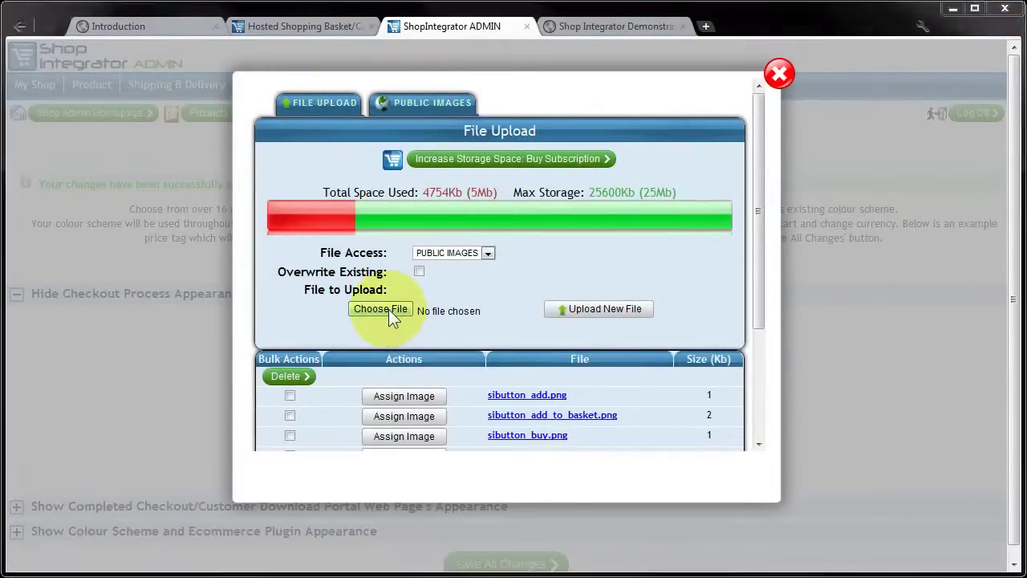
click(302, 161)
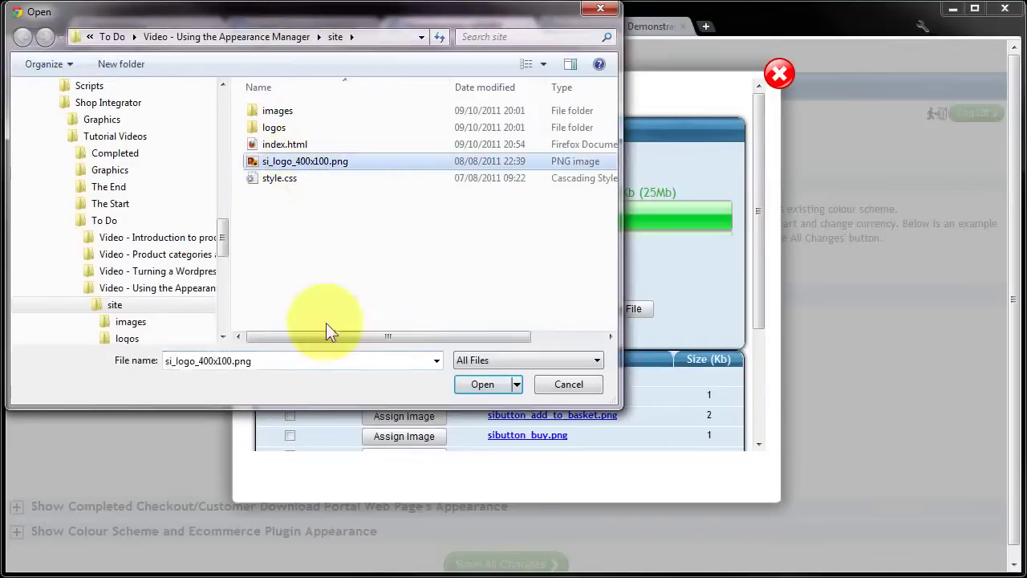
click(479, 384)
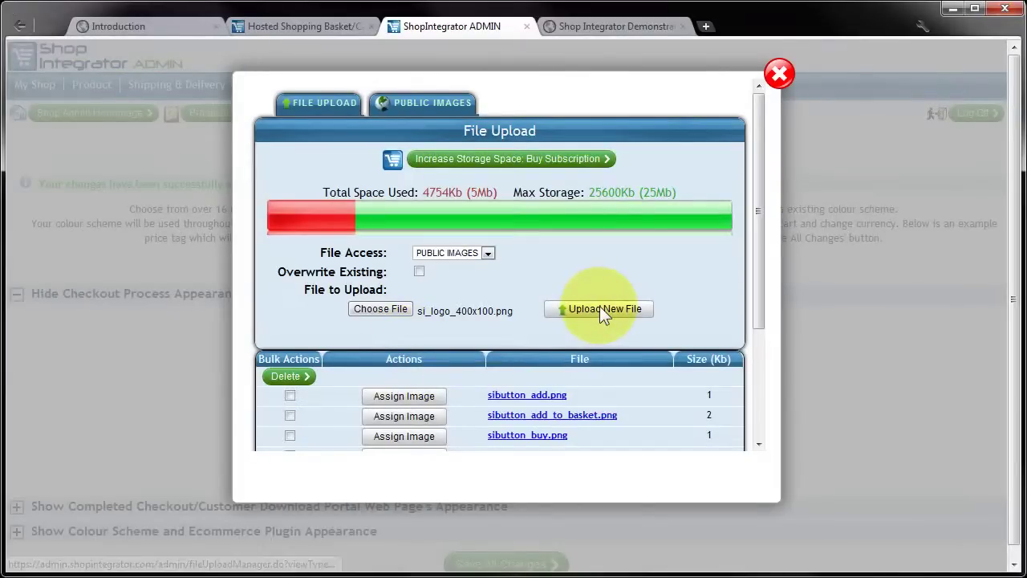
click(601, 308)
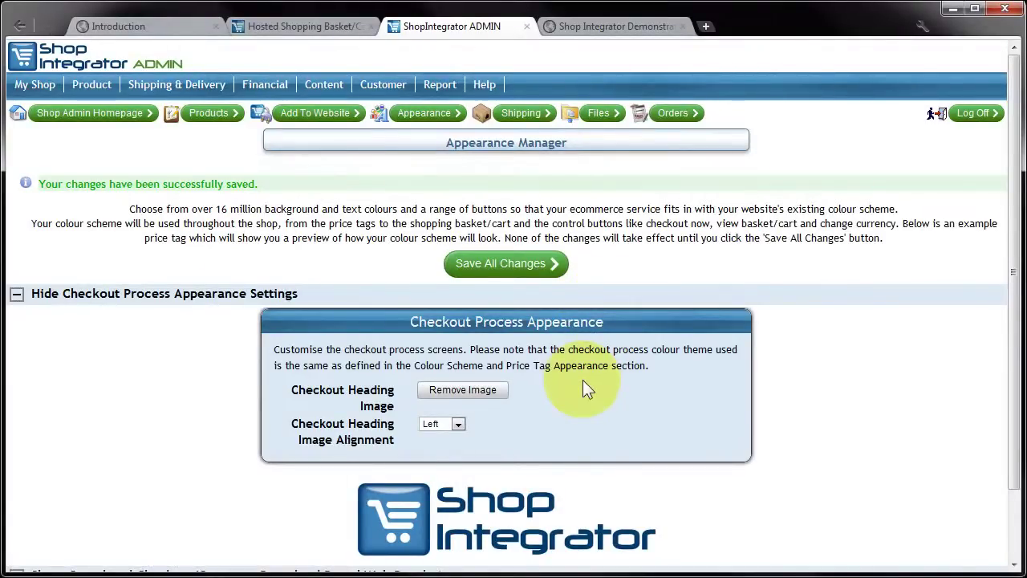
Set the checkout heading image alignment to Left and save all appearance changes.
scroll(584, 388, down, 1)
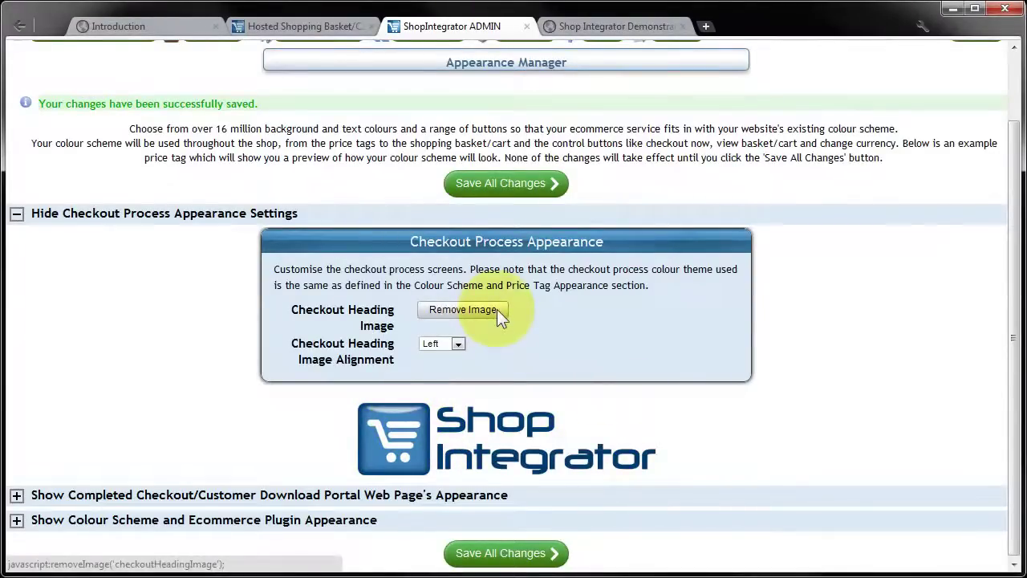
click(455, 343)
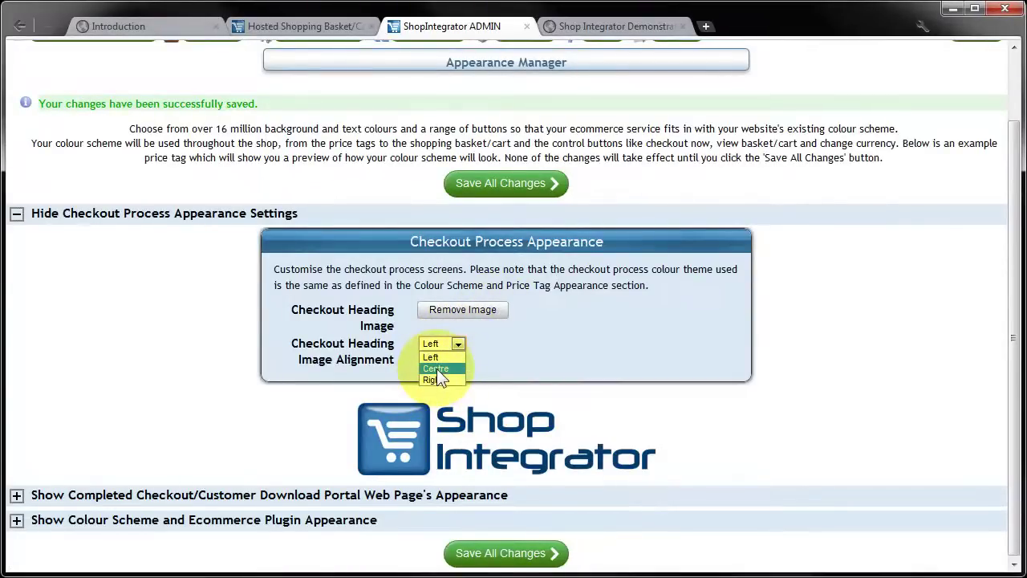
click(439, 356)
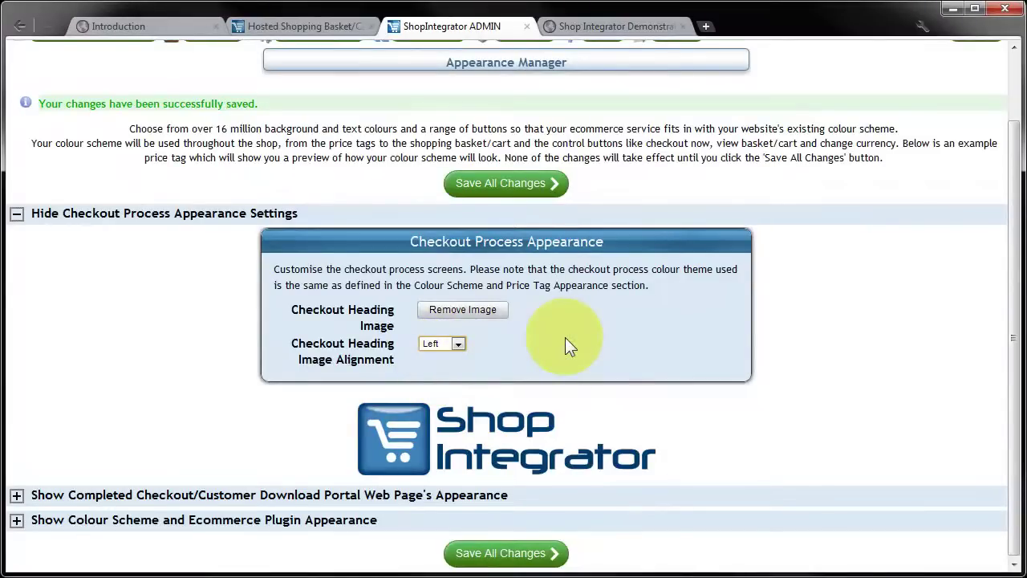
click(474, 180)
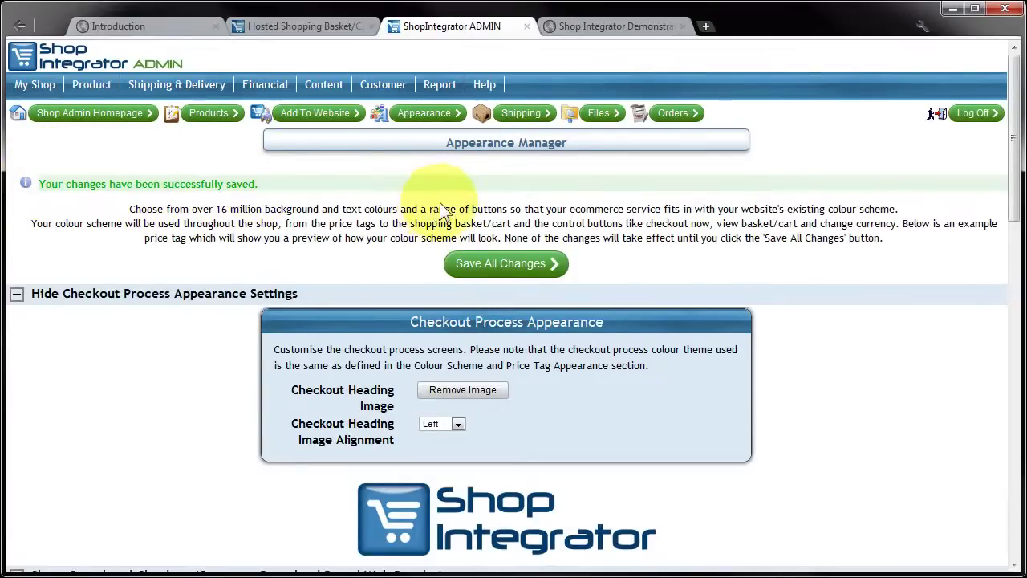
Switch to the demonstration shop, view the basket to examine the checkout heading image, and close the checkout window.
click(585, 19)
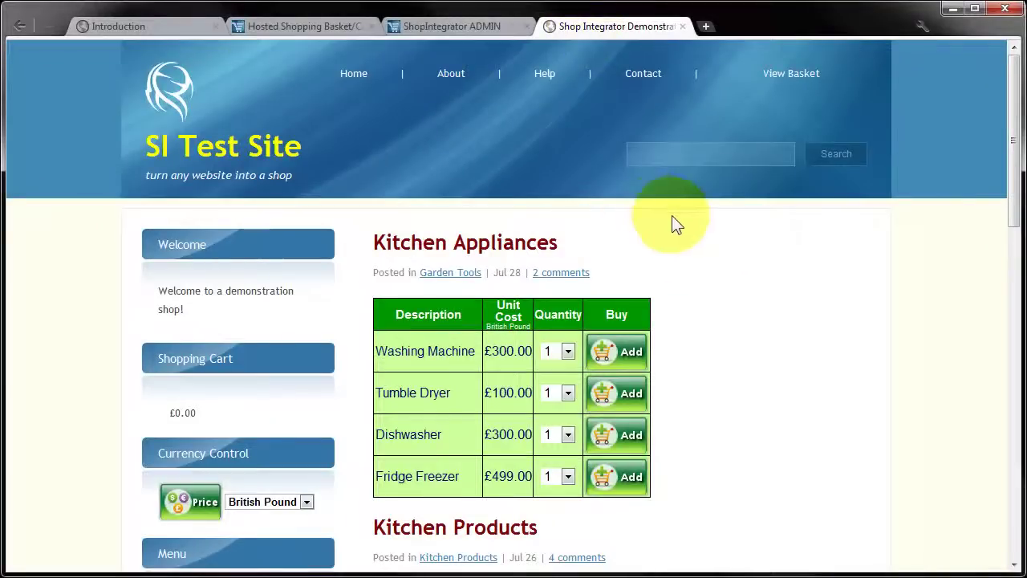
click(788, 70)
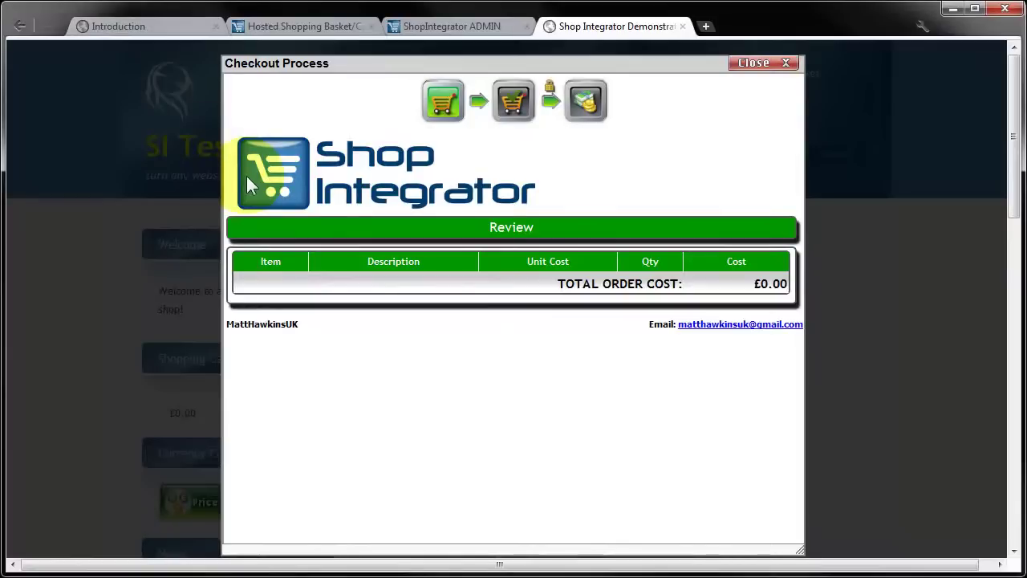
click(751, 63)
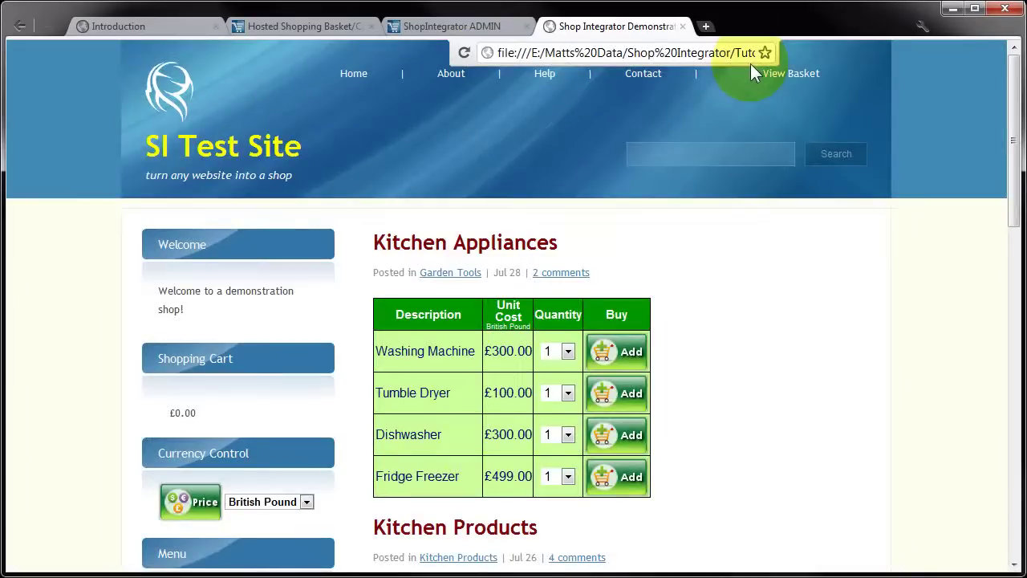
Return to the Appearance Manager, collapse the checkout process settings and expand the colour scheme and ecommerce plugin appearance section.
click(430, 25)
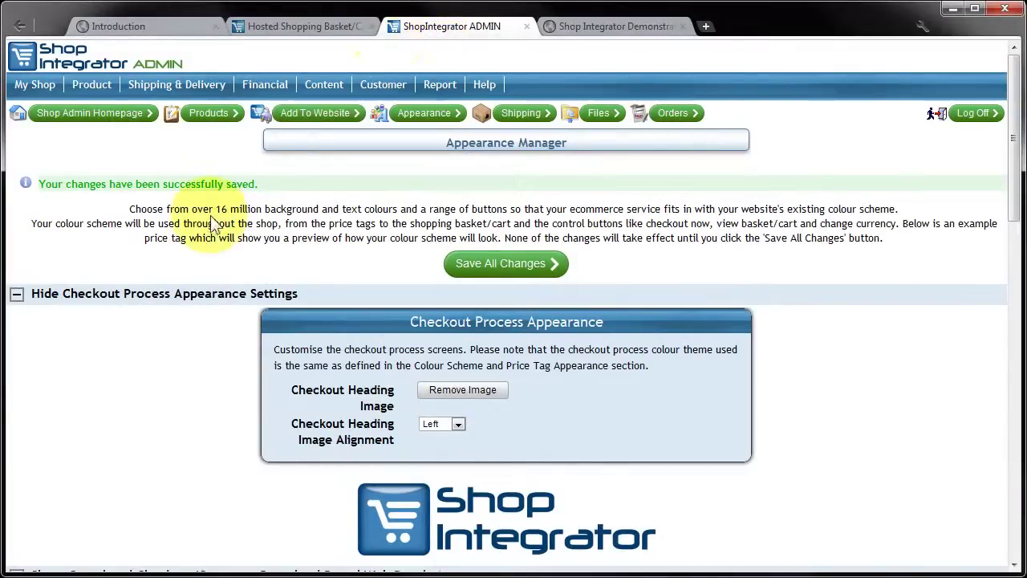
click(17, 294)
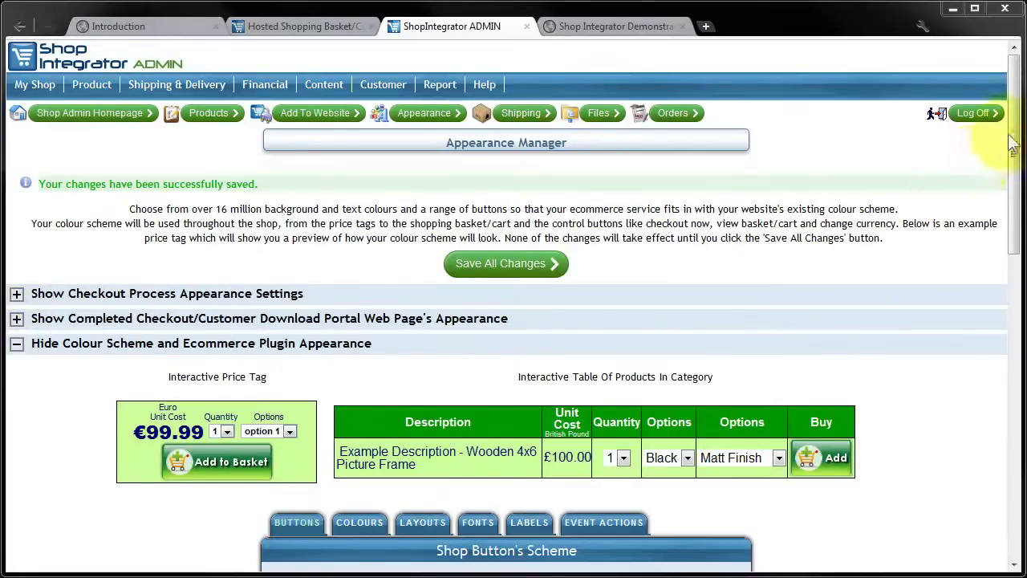
drag(1021, 136, 1012, 255)
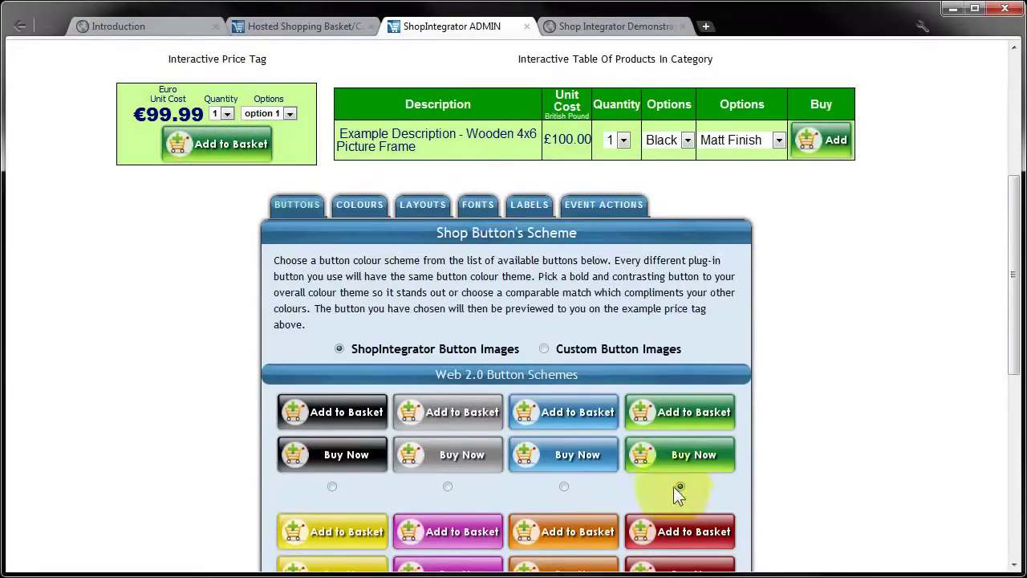
Preview the black, grey and purple Add to Basket button schemes, and select the blue Web 2.0 scheme.
click(330, 487)
click(448, 487)
scroll(513, 450, down, 1)
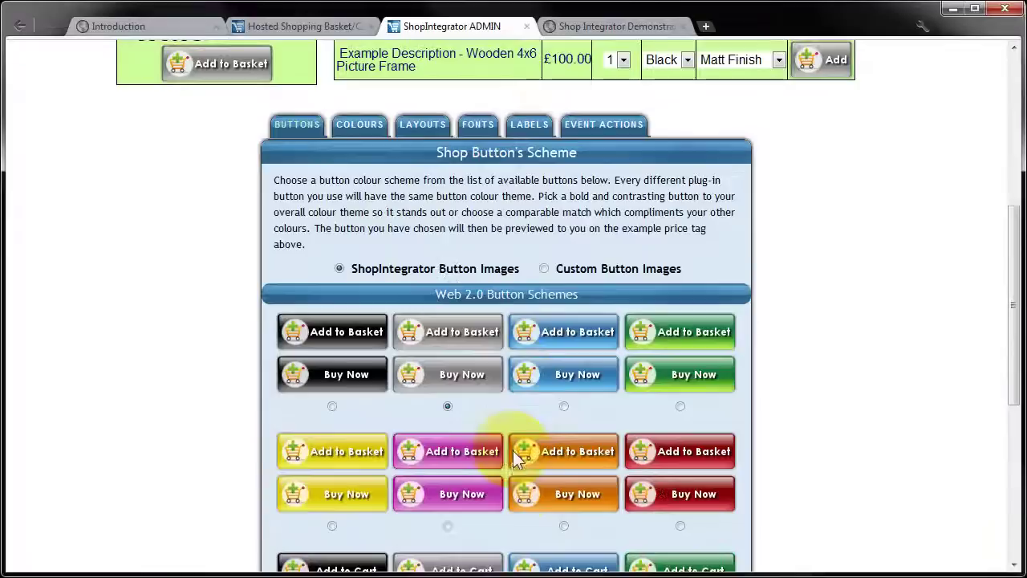
click(448, 525)
scroll(870, 192, up, 1)
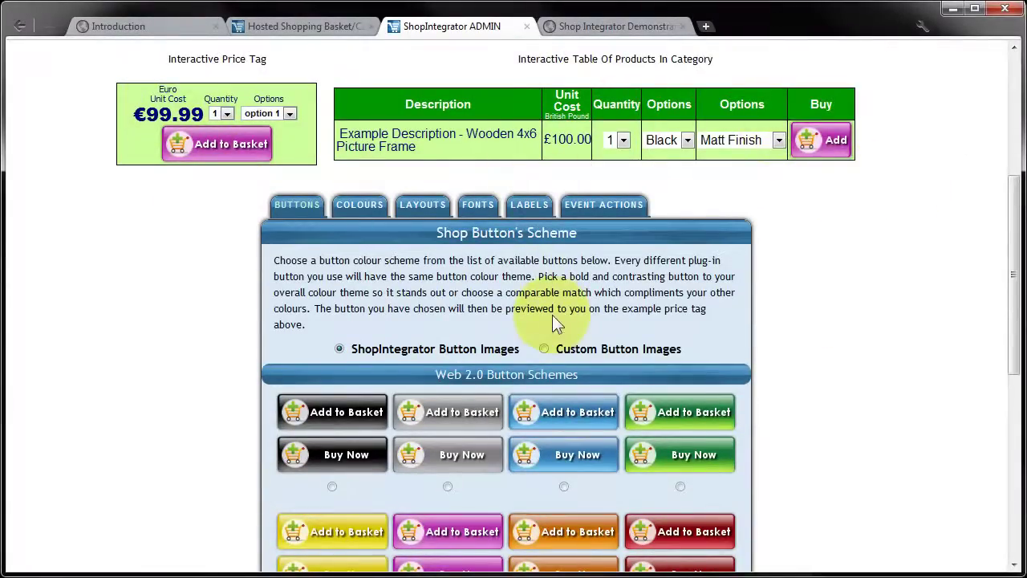
click(564, 486)
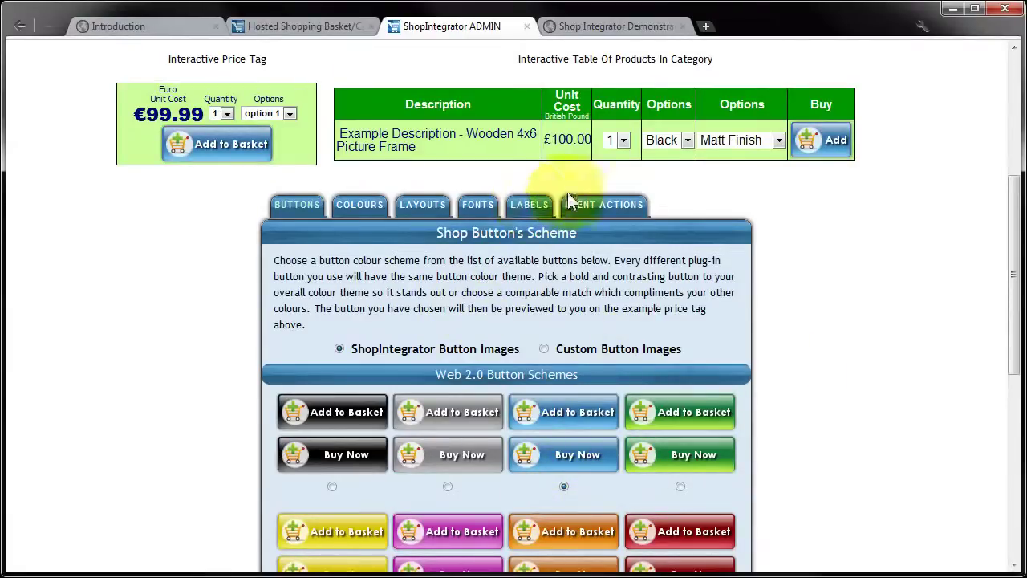
Set the Add to Basket/Cart Response event action to Animated Tick & Popup Message.
click(619, 205)
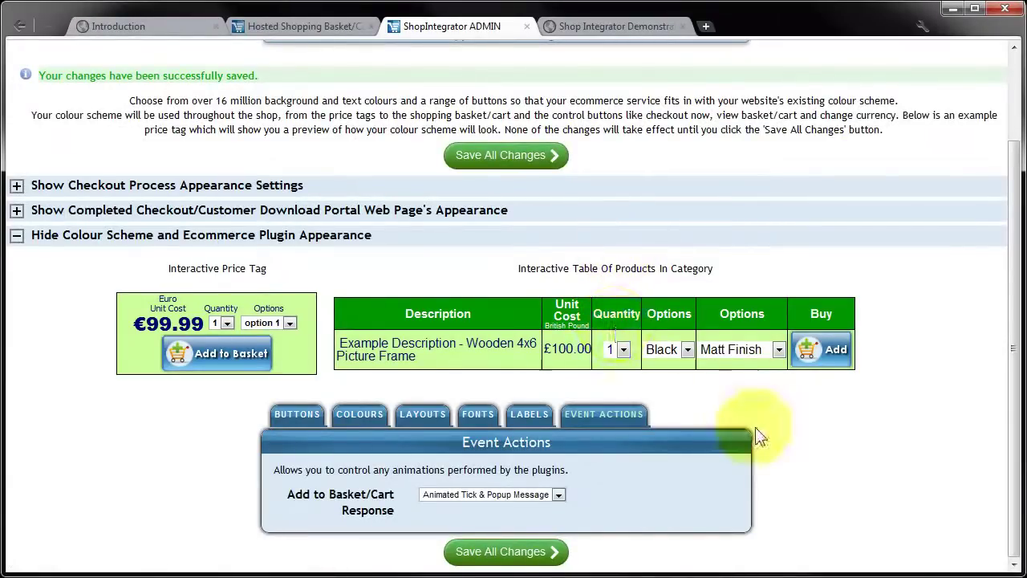
click(437, 497)
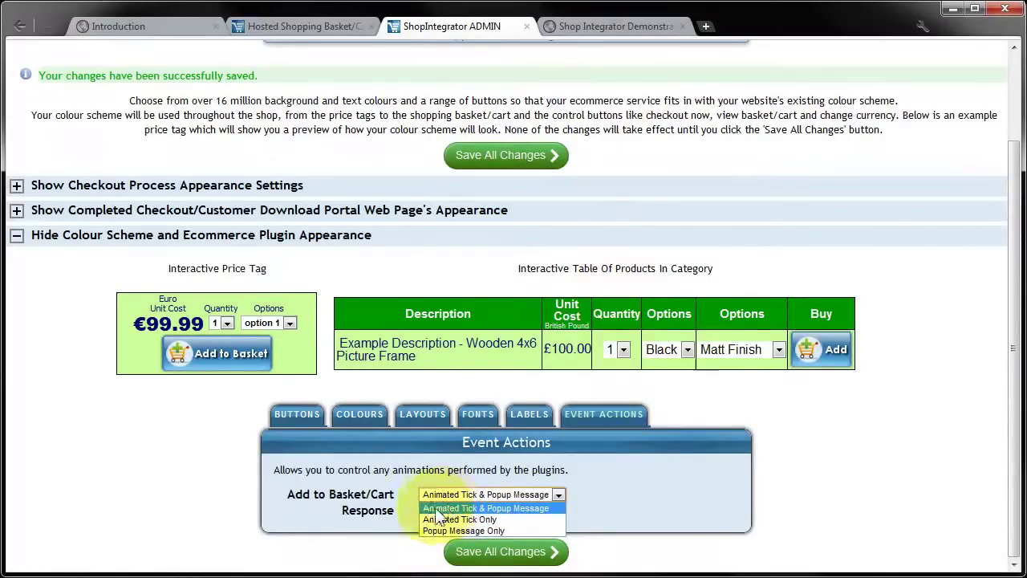
click(509, 511)
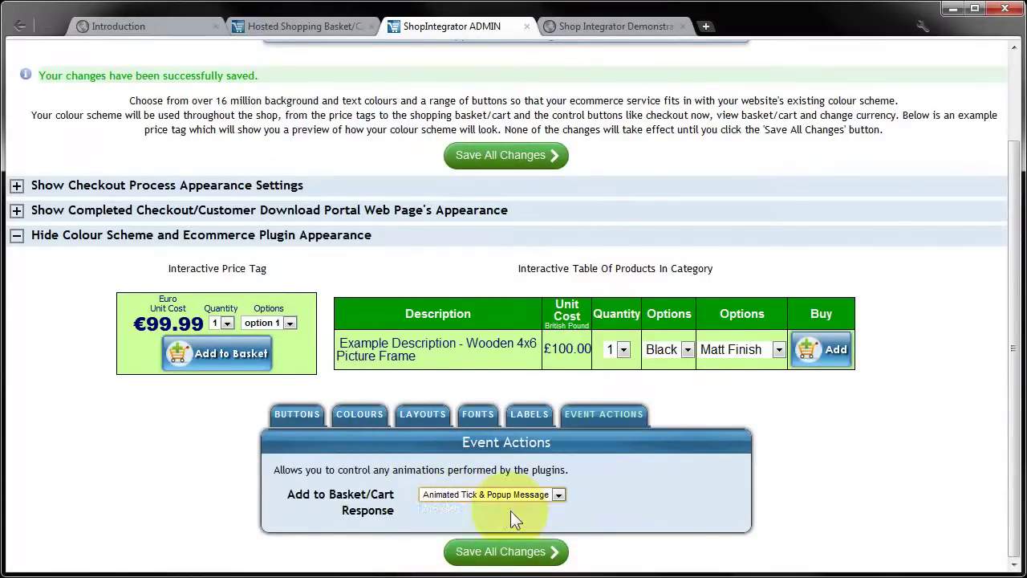
Switch to the demonstration shop, add one Washing Machine to the basket and dismiss the popup message.
click(612, 25)
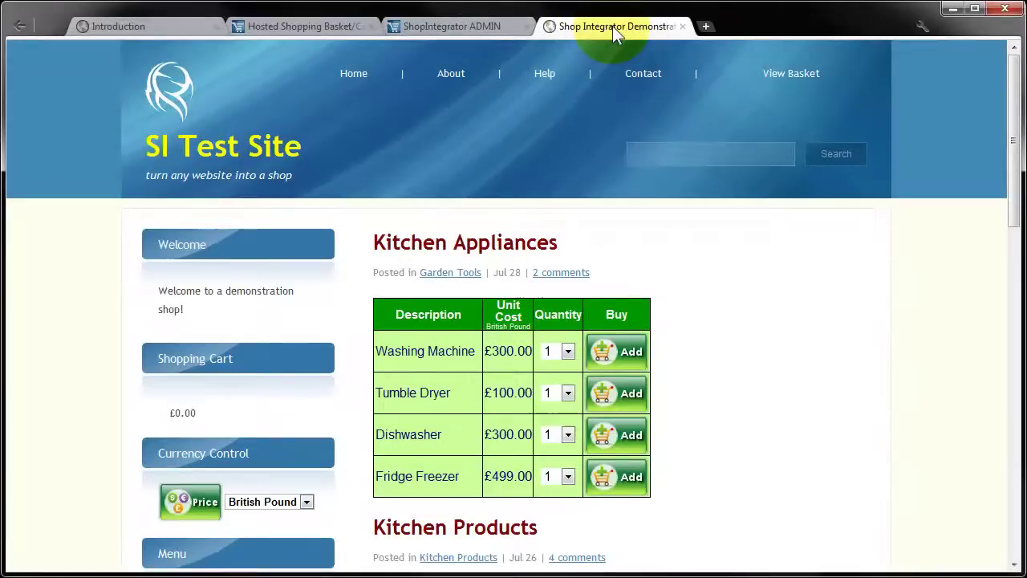
click(631, 354)
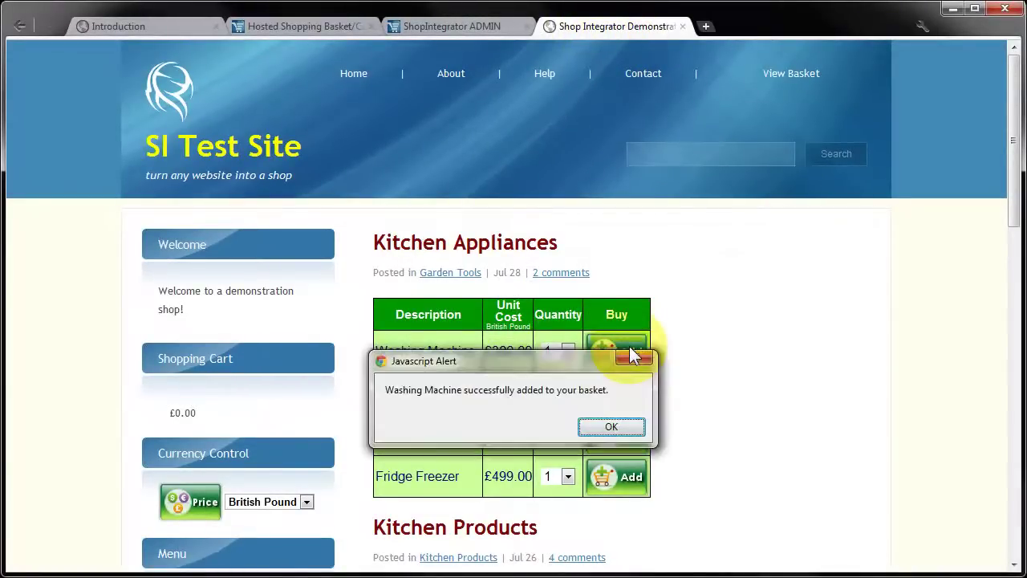
click(607, 428)
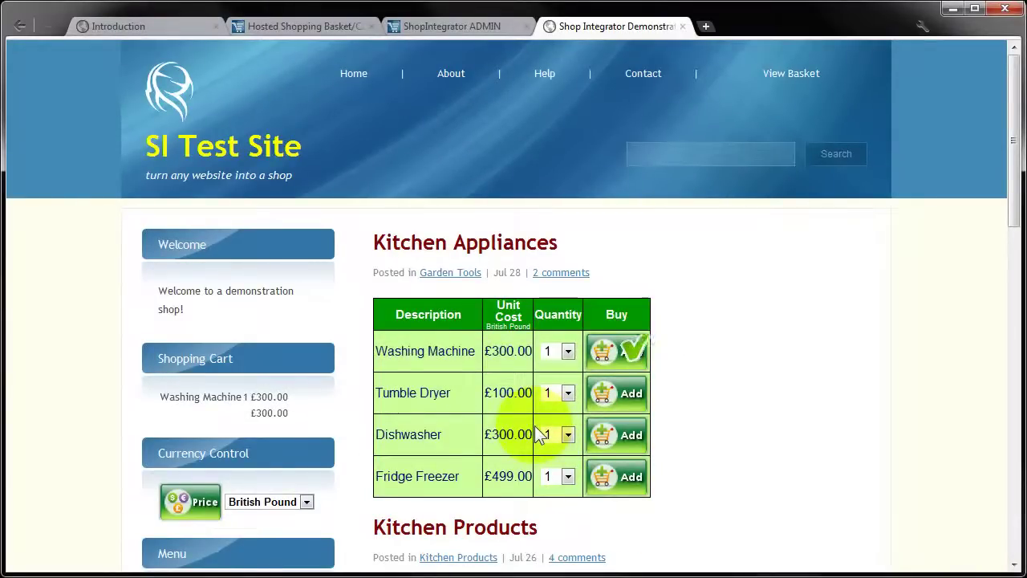
Return to the Appearance Manager, set the Add to Basket/Cart Response to Animated Tick Only and save all changes.
click(443, 24)
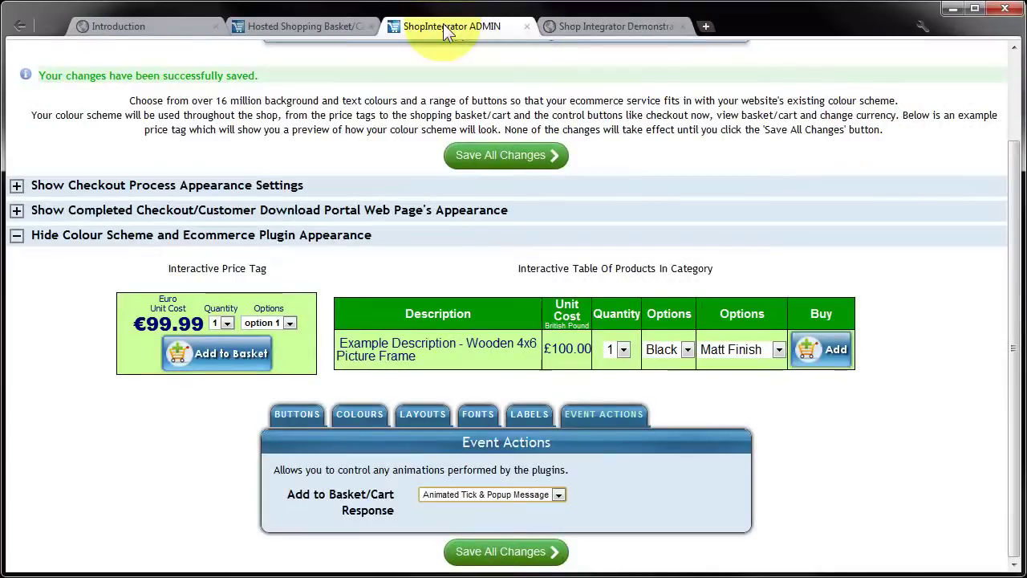
click(514, 494)
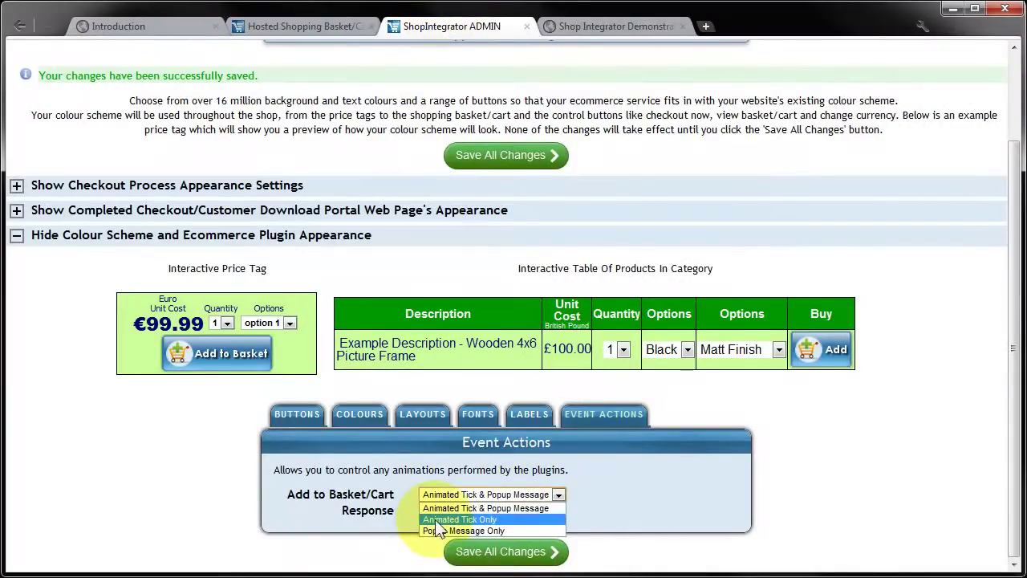
click(437, 520)
click(454, 495)
click(449, 531)
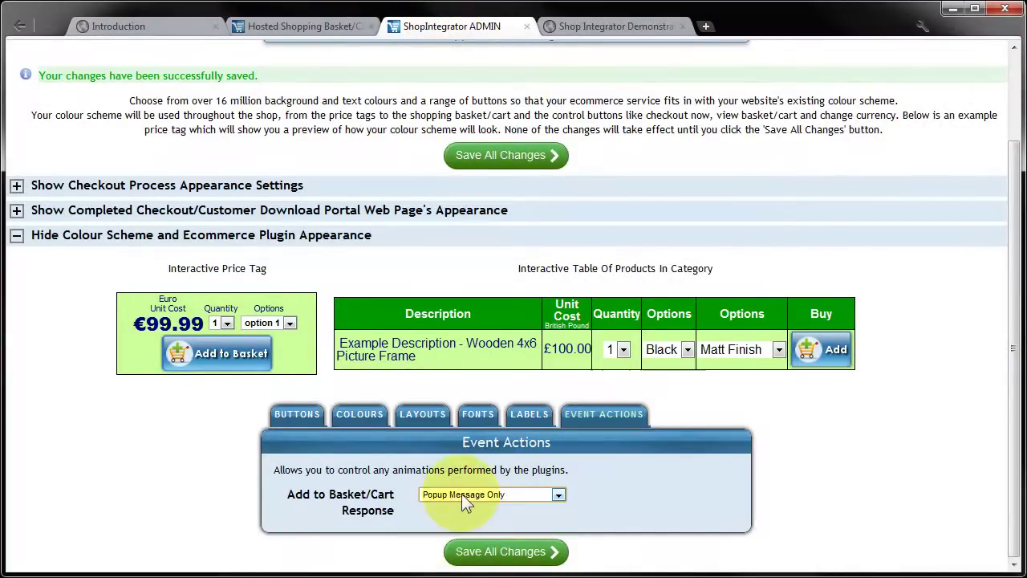
click(461, 494)
click(441, 520)
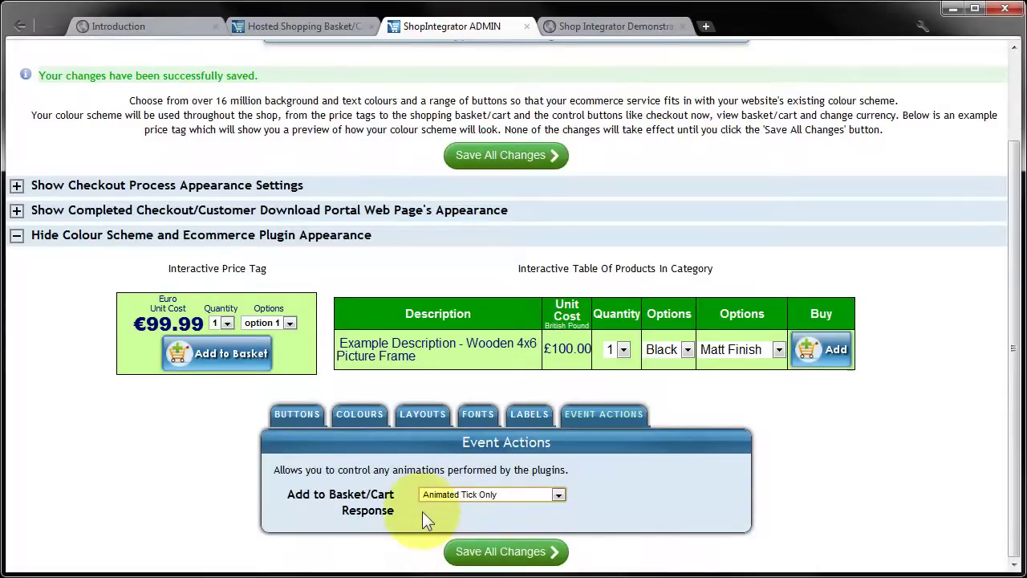
click(507, 553)
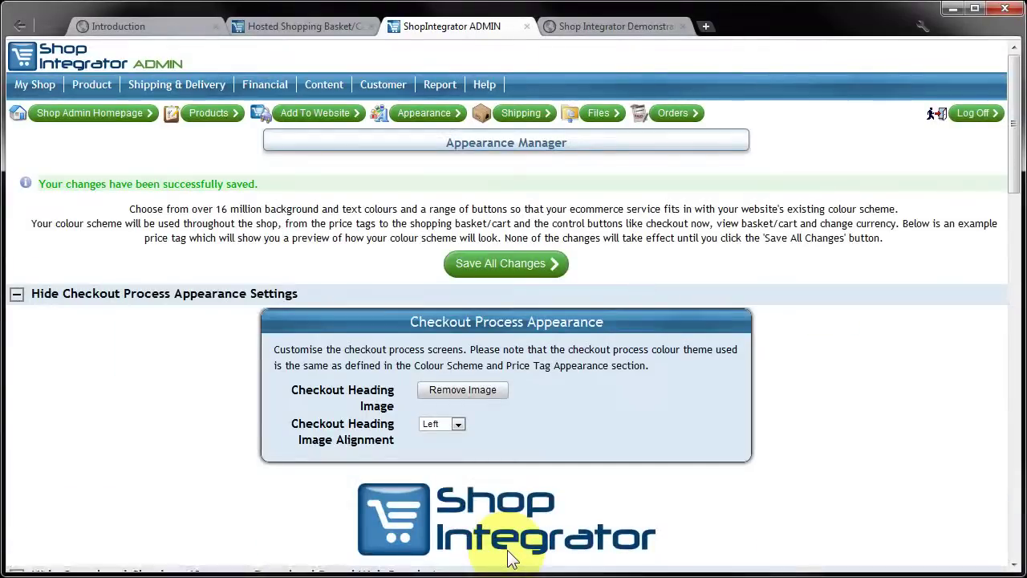
Collapse both checkout appearance sections and add another Washing Machine to the basket in the demonstration shop.
click(17, 294)
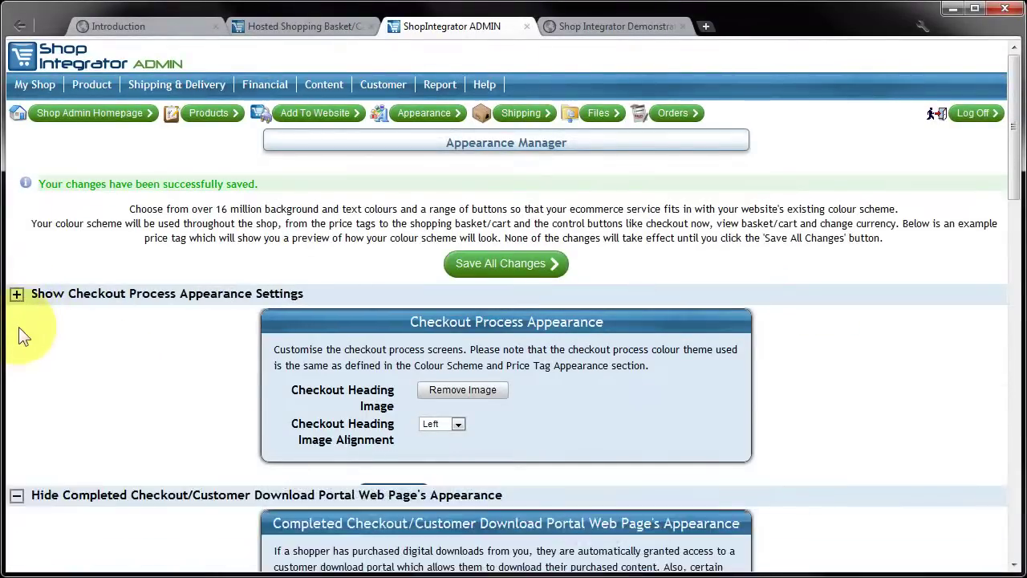
click(16, 318)
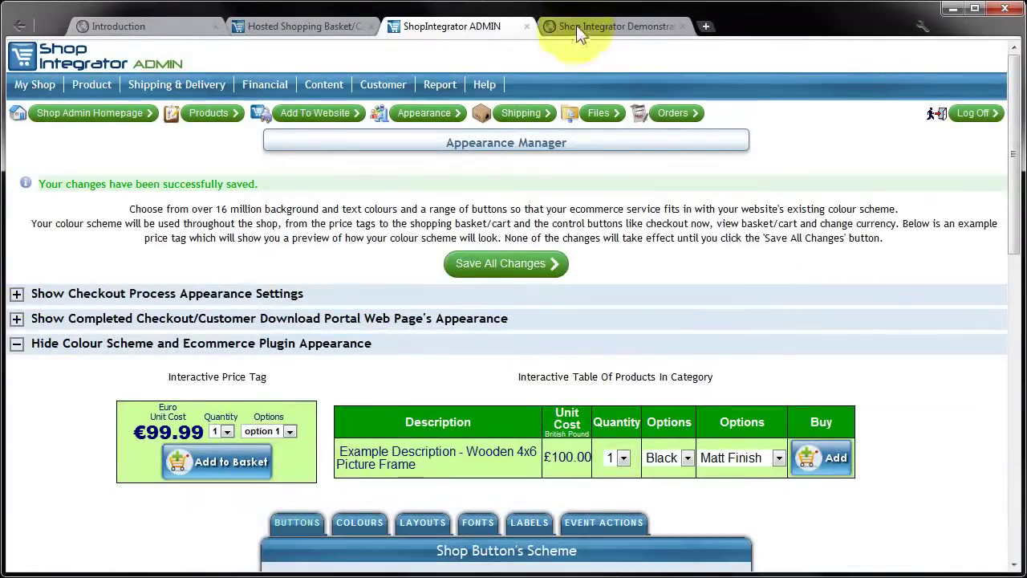
click(602, 25)
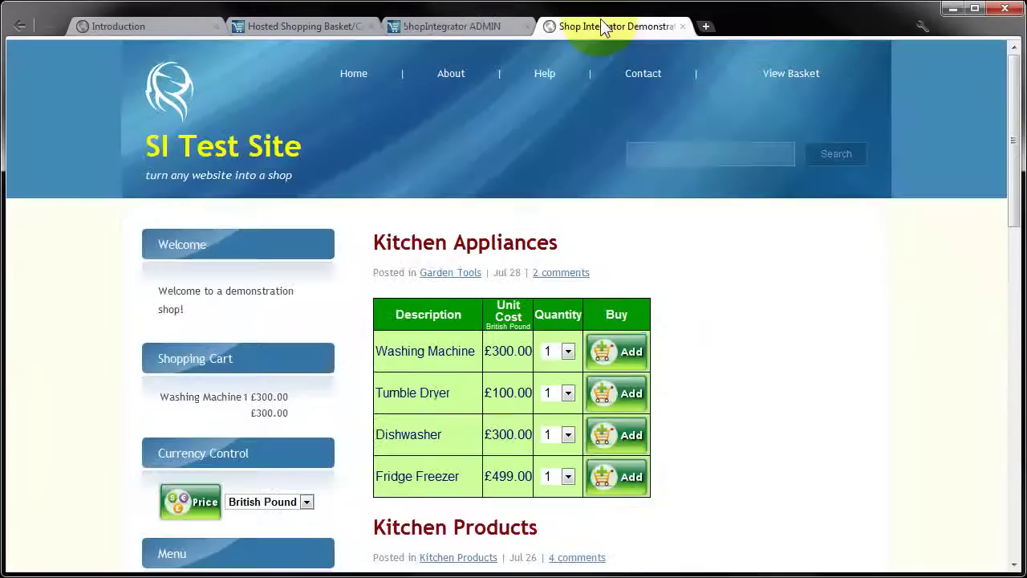
click(628, 353)
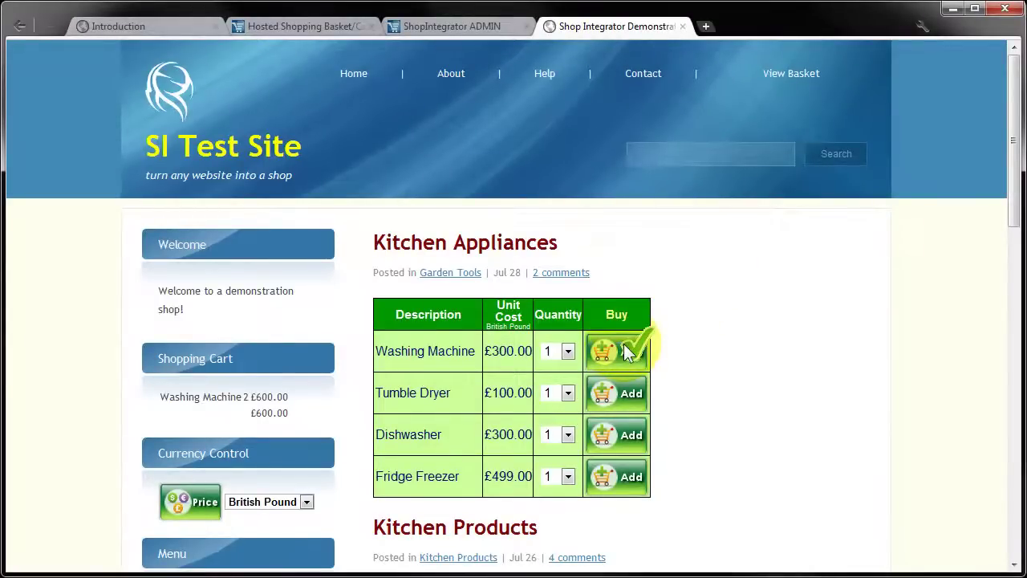
Go back to the Appearance Manager and try the Cart option for the Basket or Cart Terminology label, keeping Basket selected.
click(427, 26)
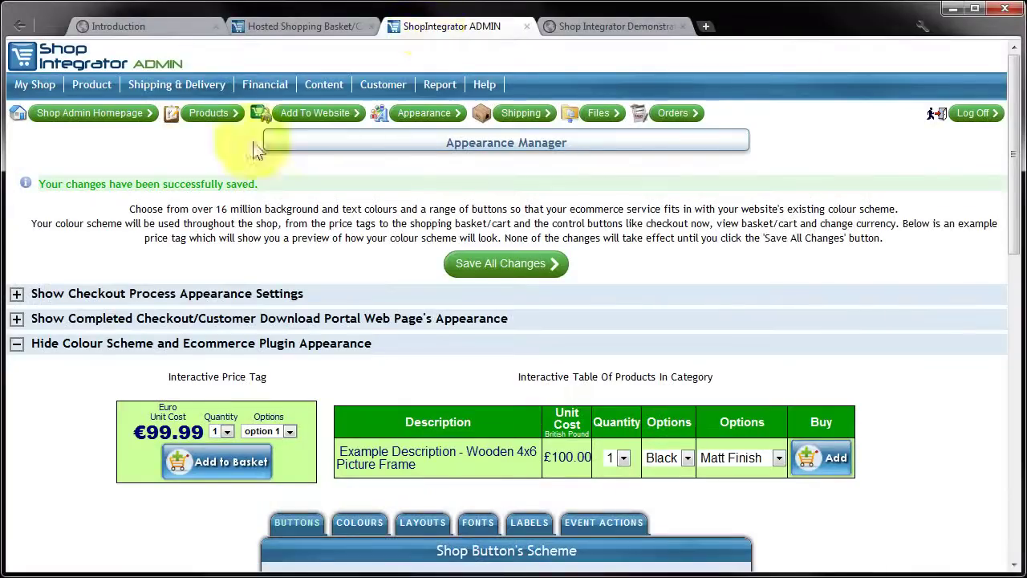
drag(1015, 161, 1011, 301)
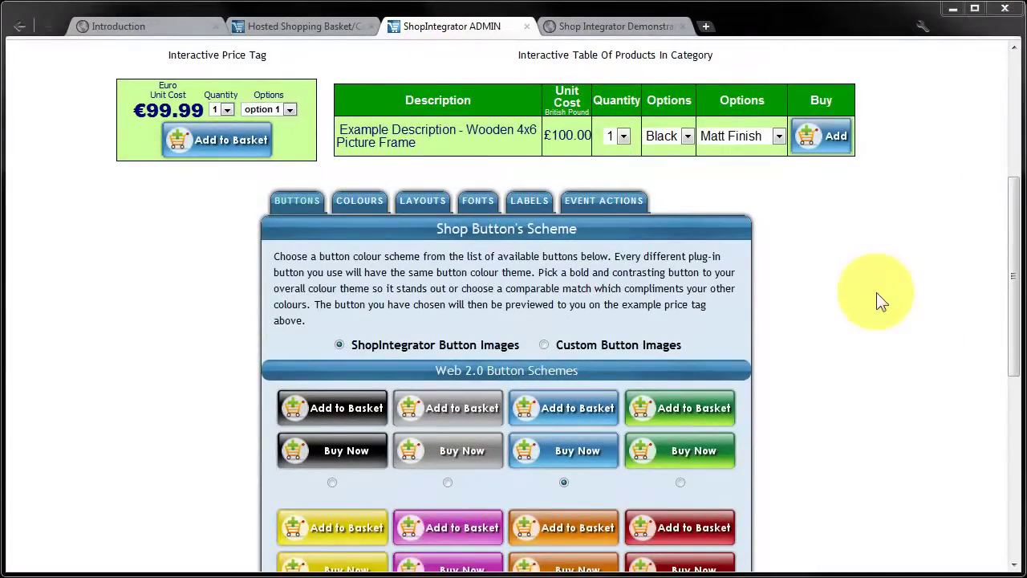
click(520, 197)
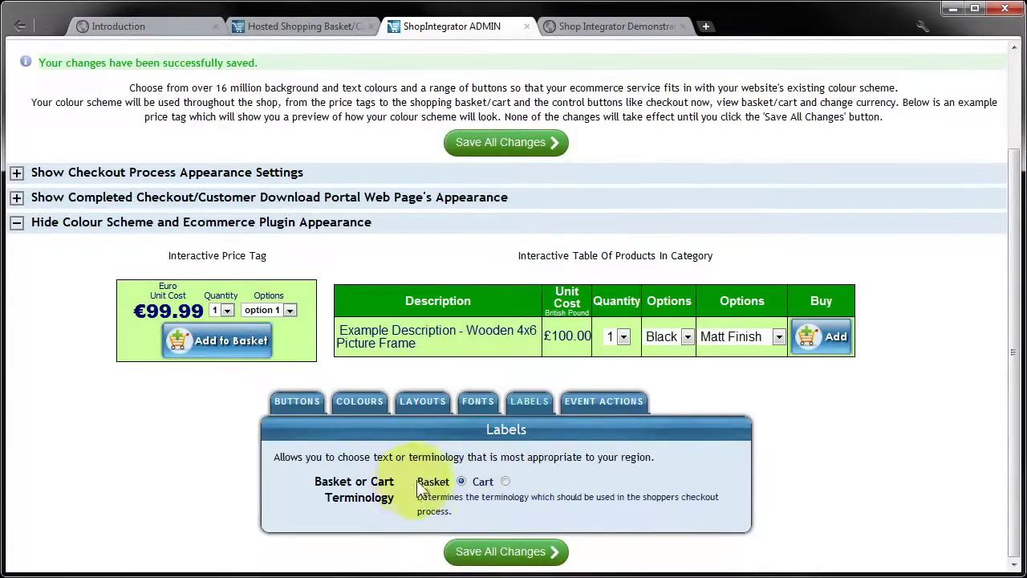
click(505, 481)
click(461, 481)
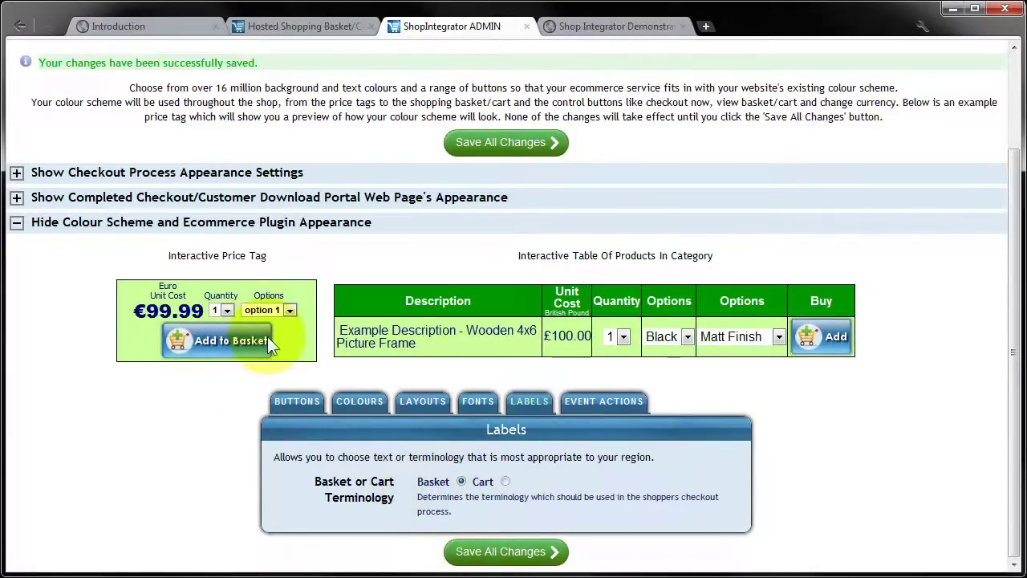
click(504, 480)
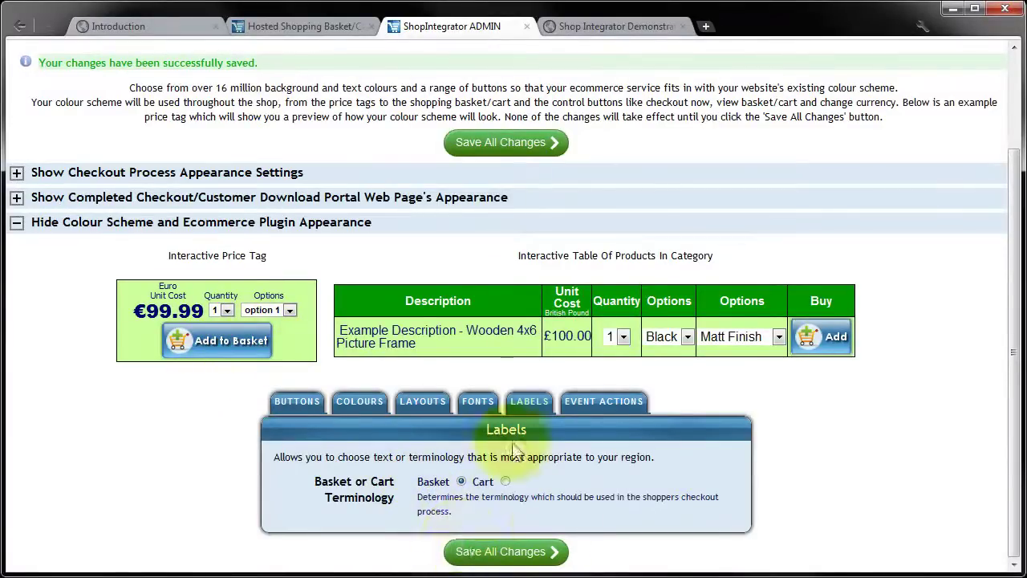
Enable custom fonts for the price tag and set Sub Headings, Price and Quantity/Buyer Choice Options to Arial, Helvetica, sans-serif.
click(477, 399)
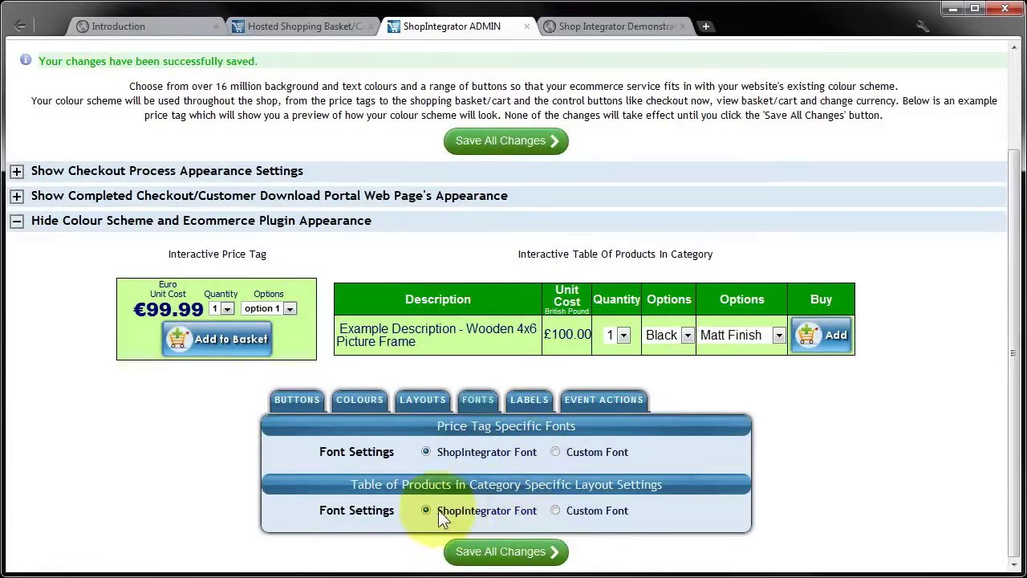
click(555, 452)
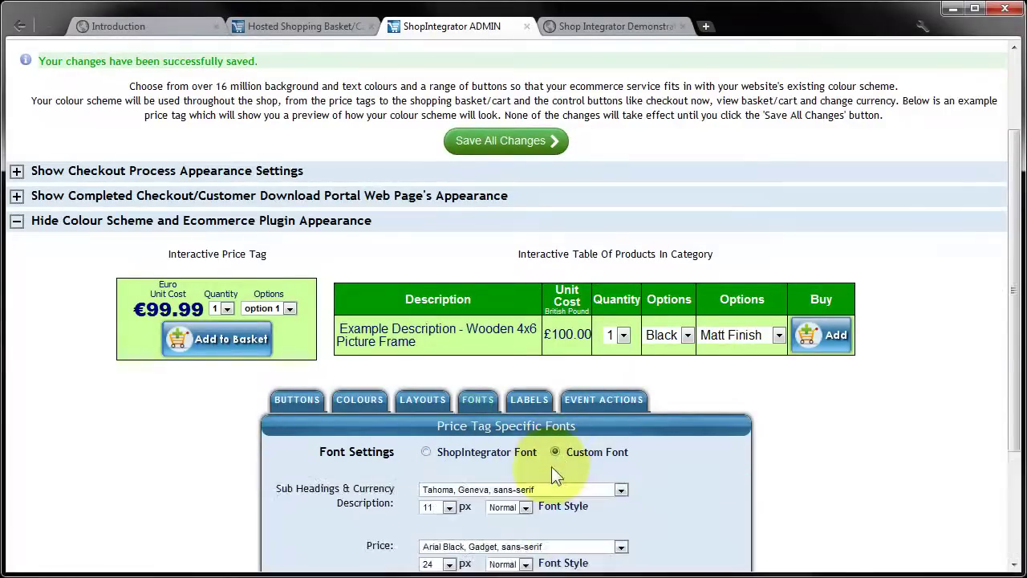
scroll(734, 462, down, 2)
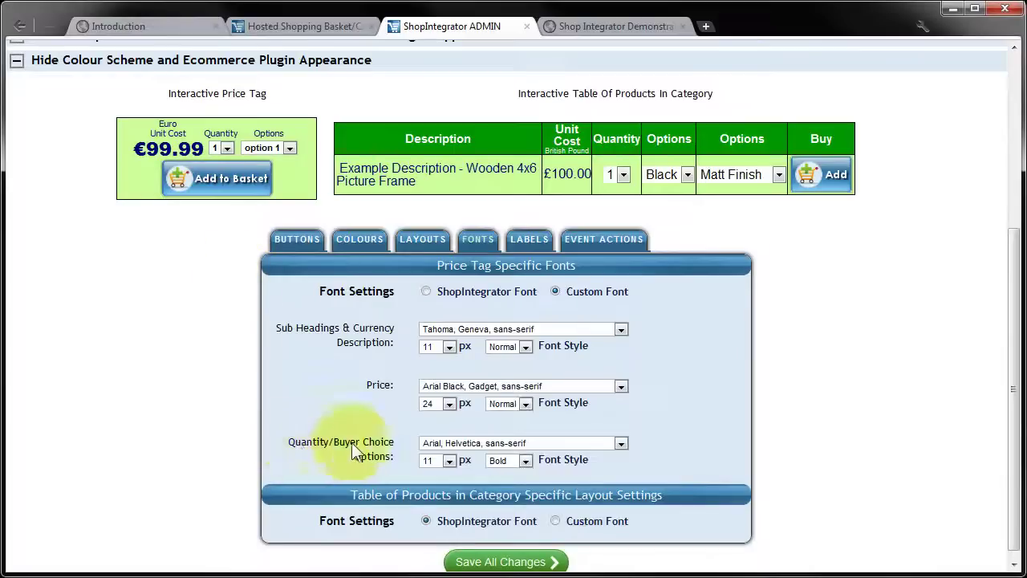
click(436, 331)
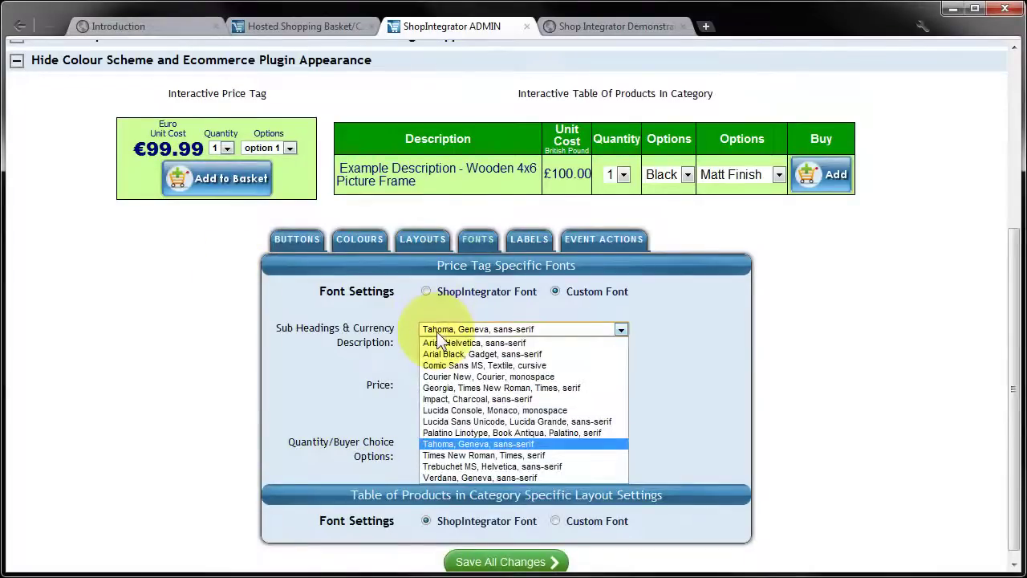
click(440, 341)
click(440, 386)
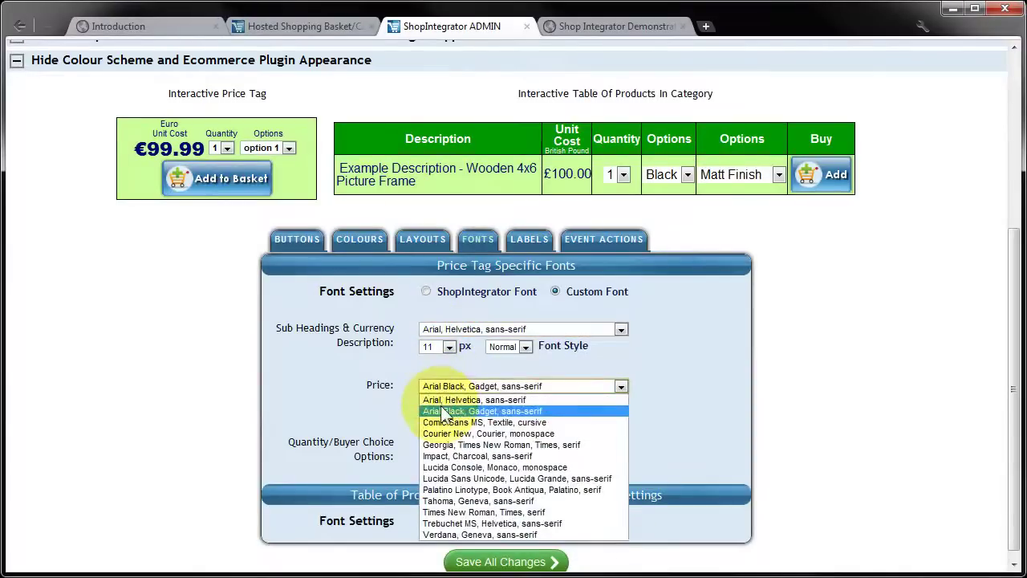
click(443, 400)
click(439, 443)
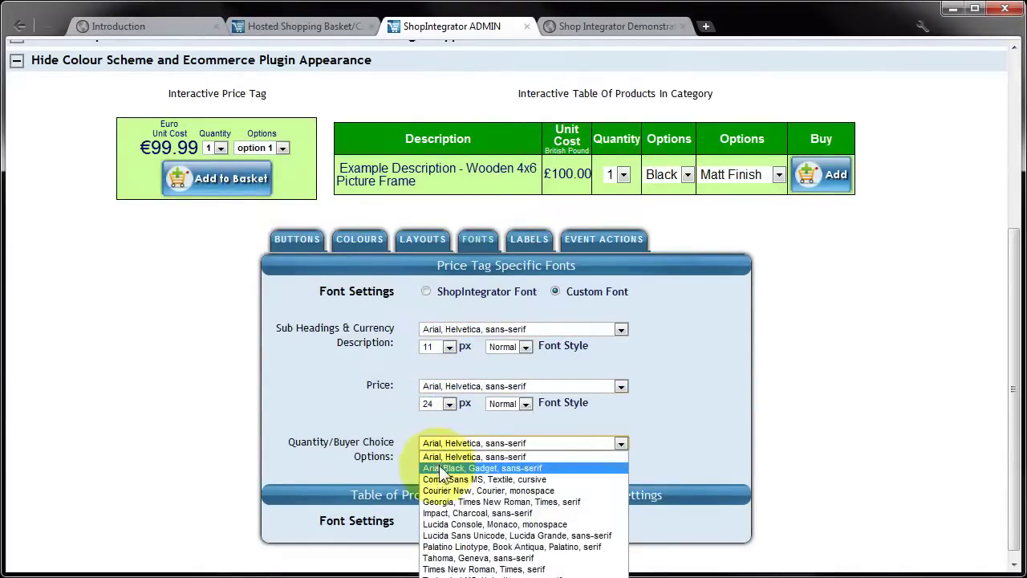
click(425, 457)
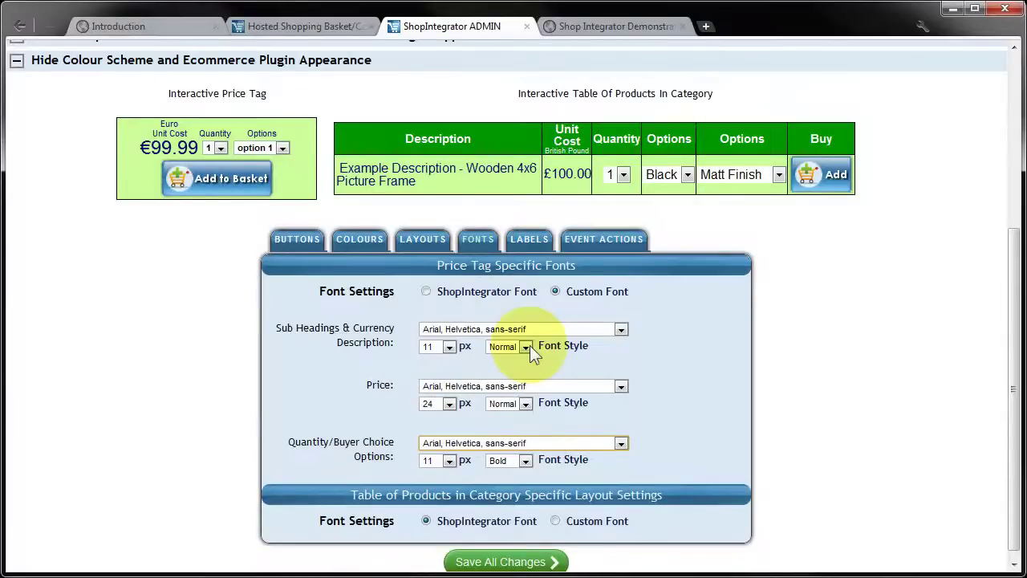
Set the price tag's Price font style to Bold and its Sub Headings & Currency Description size to 10 px.
click(525, 403)
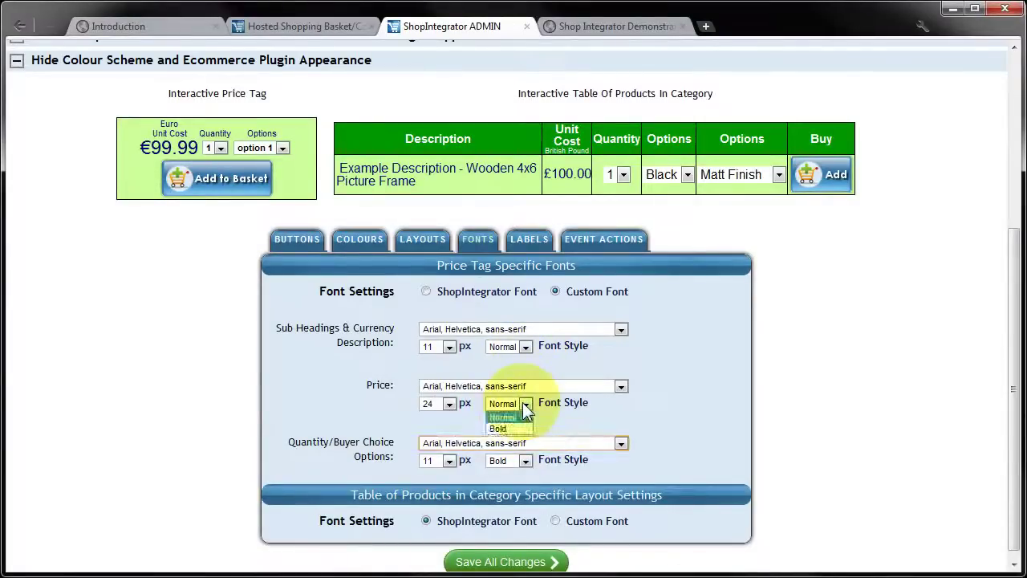
click(504, 428)
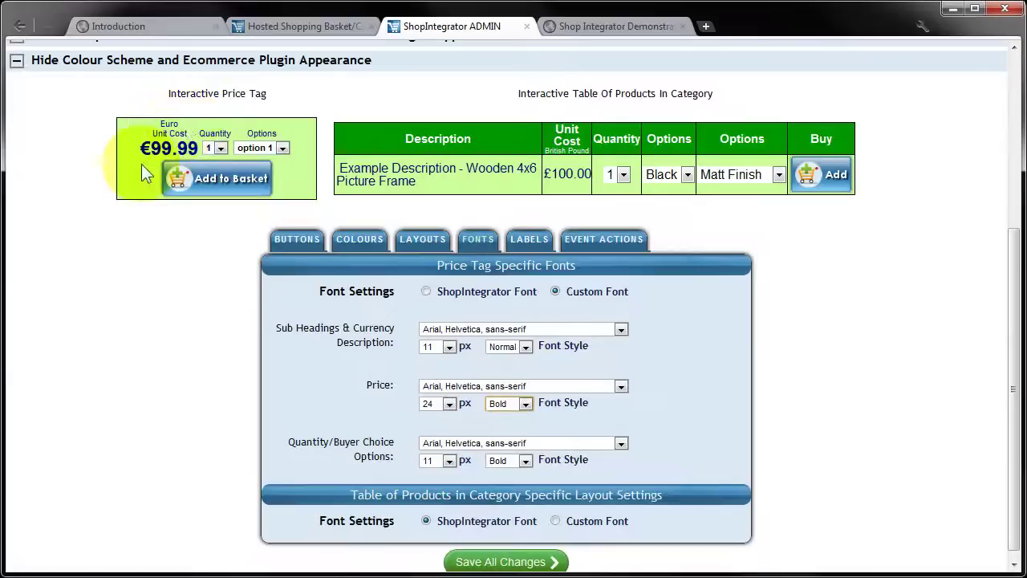
click(449, 347)
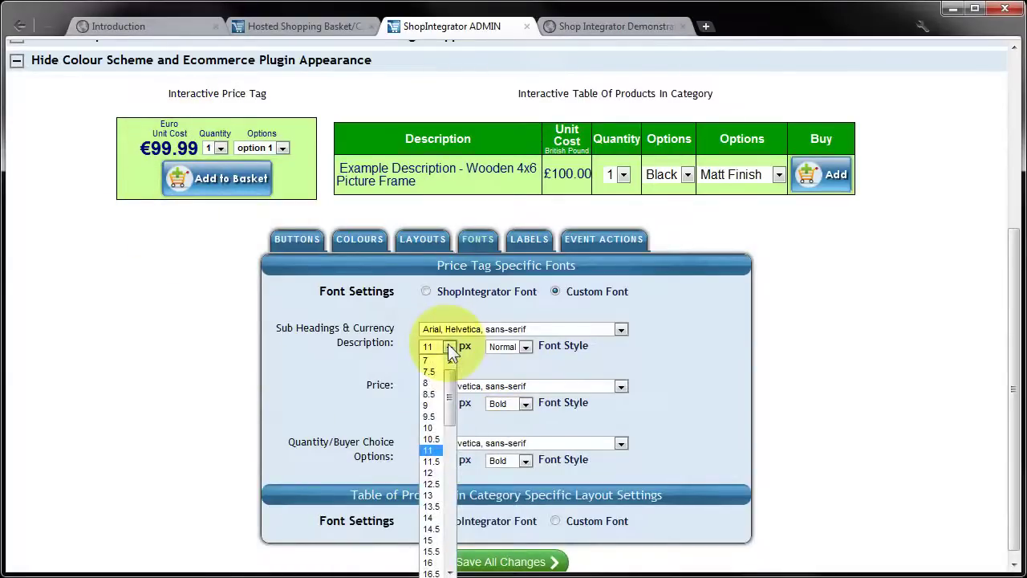
click(431, 428)
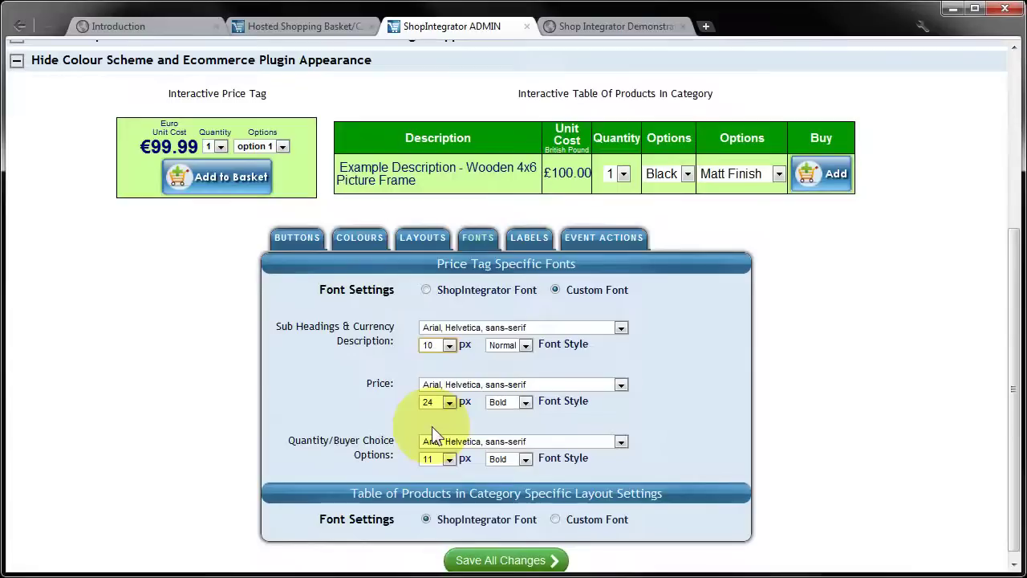
Set the Quantity/Buyer Choice Options size to 15 px, trying the Price at 20 px before settling on 24 px.
click(439, 402)
click(429, 538)
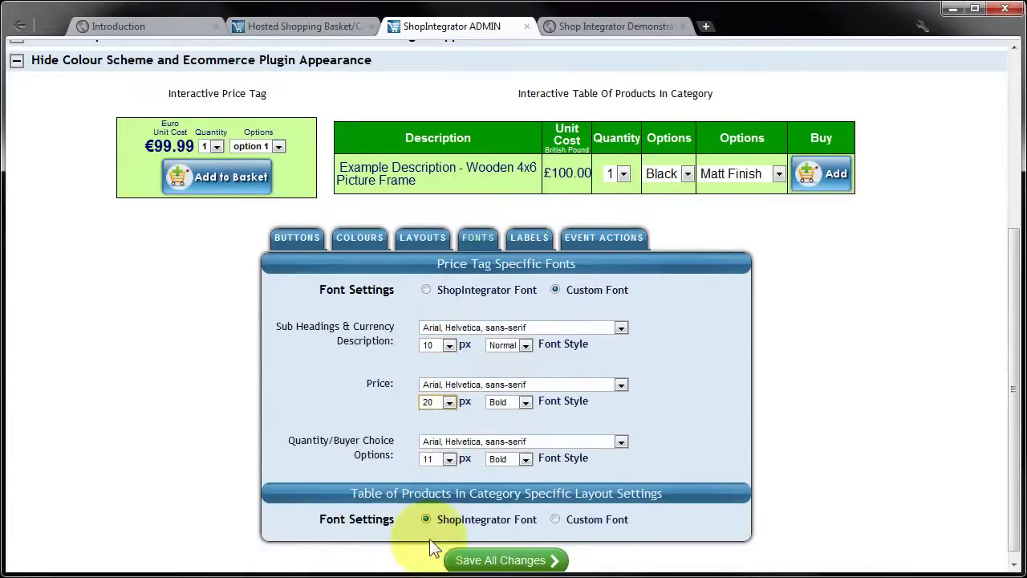
click(449, 460)
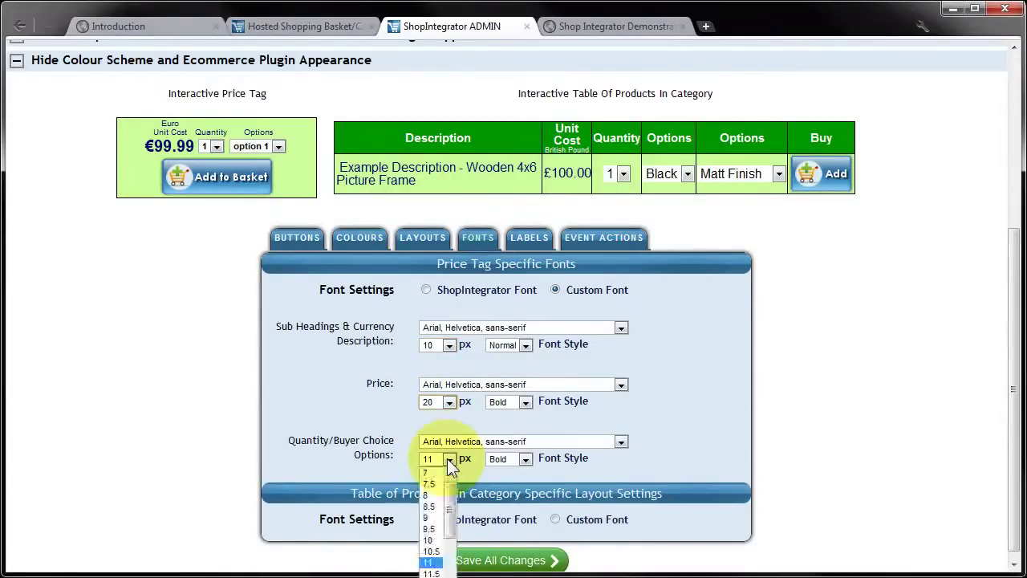
click(431, 577)
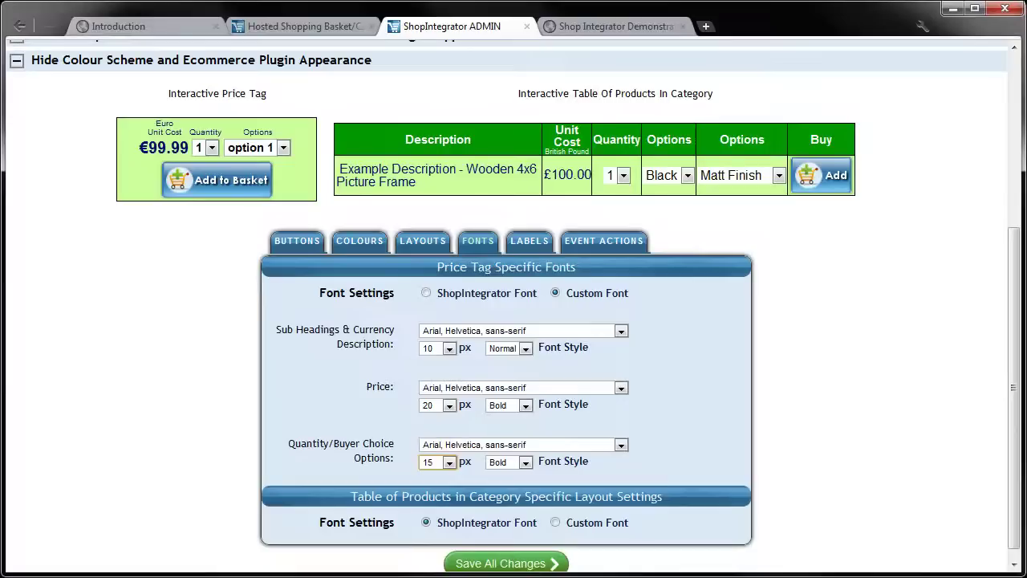
click(449, 406)
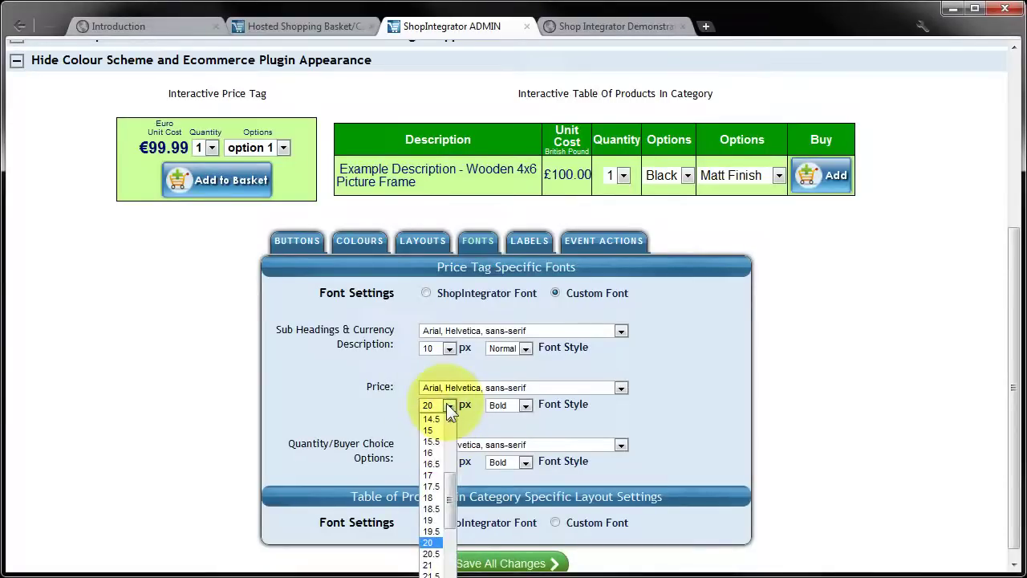
click(431, 577)
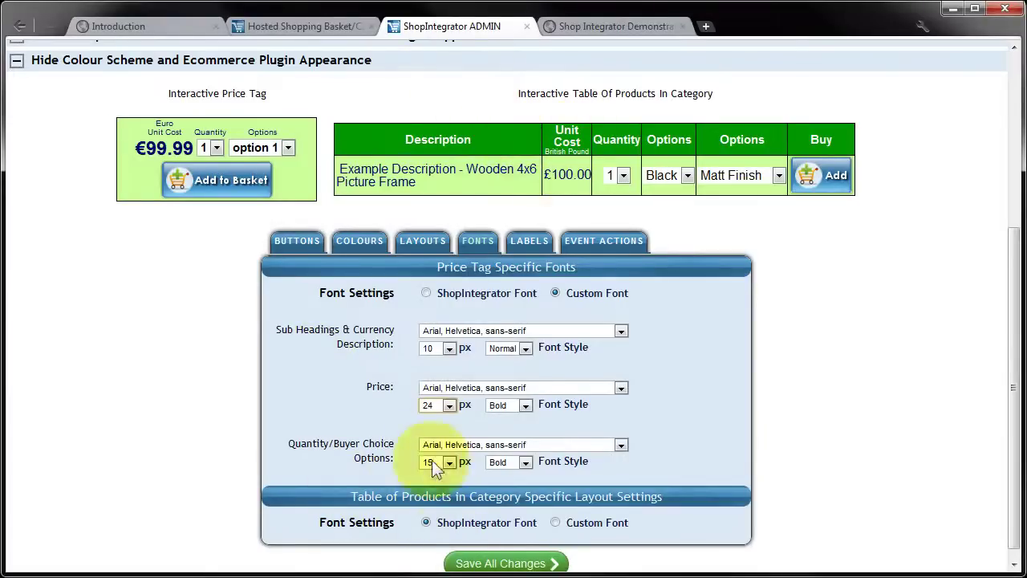
Enable custom fonts for the table of products and set both its Heading Font and Row Font to Arial, Helvetica, sans-serif.
click(555, 524)
scroll(688, 505, down, 1)
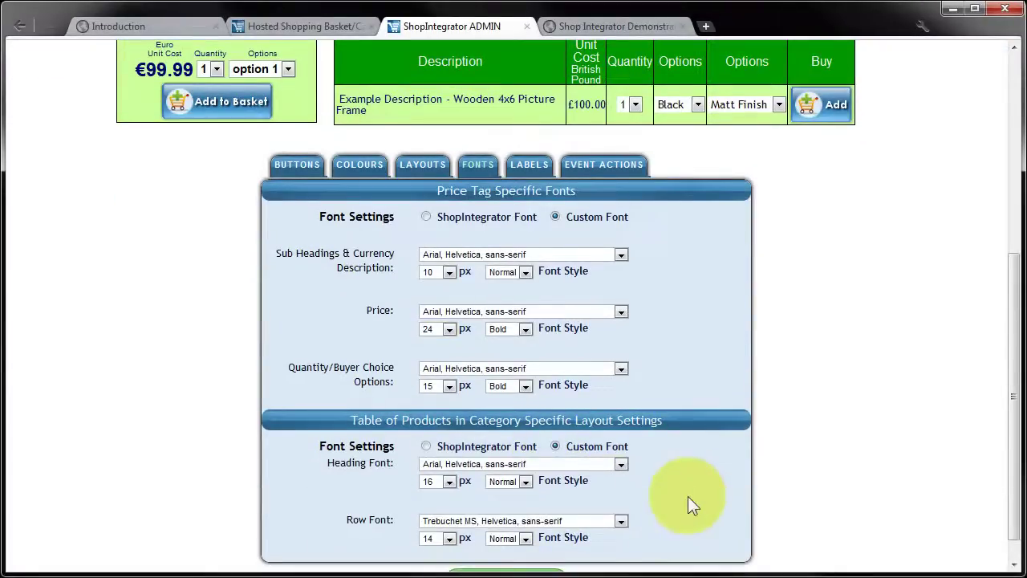
click(473, 465)
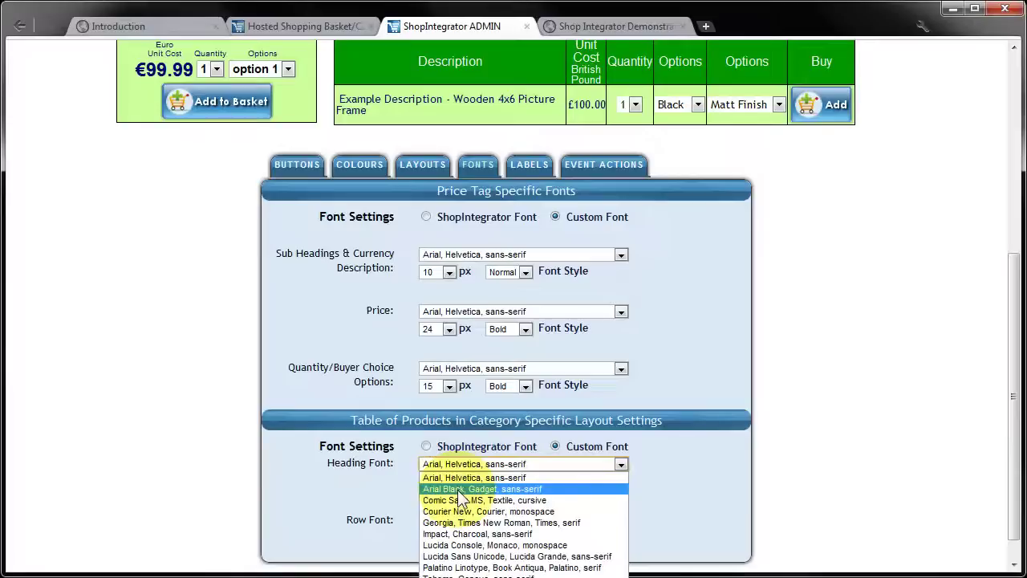
click(462, 477)
click(440, 523)
click(450, 535)
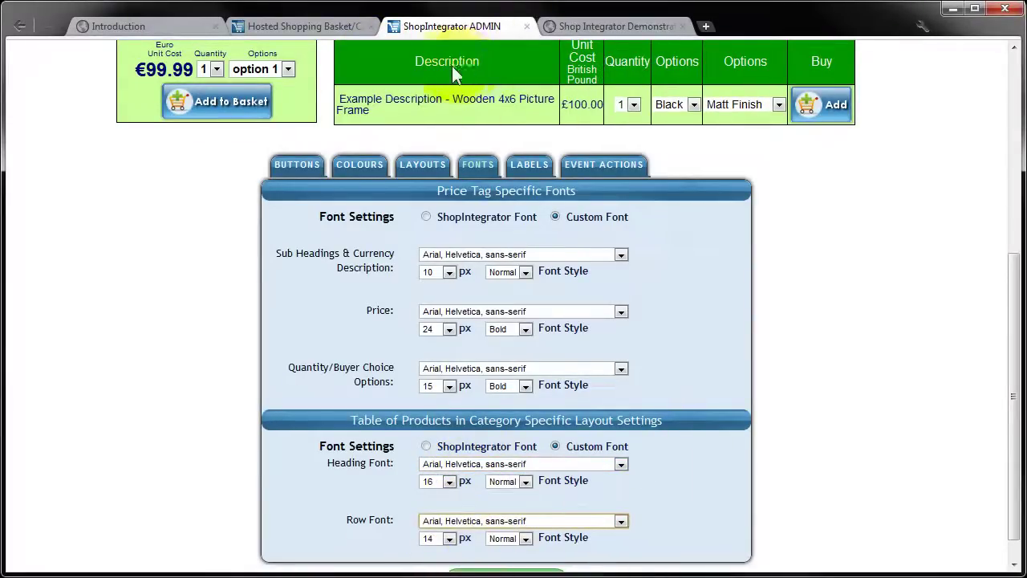
Set the table of products' Heading Font to Bold at 12 px and save all appearance changes.
click(526, 482)
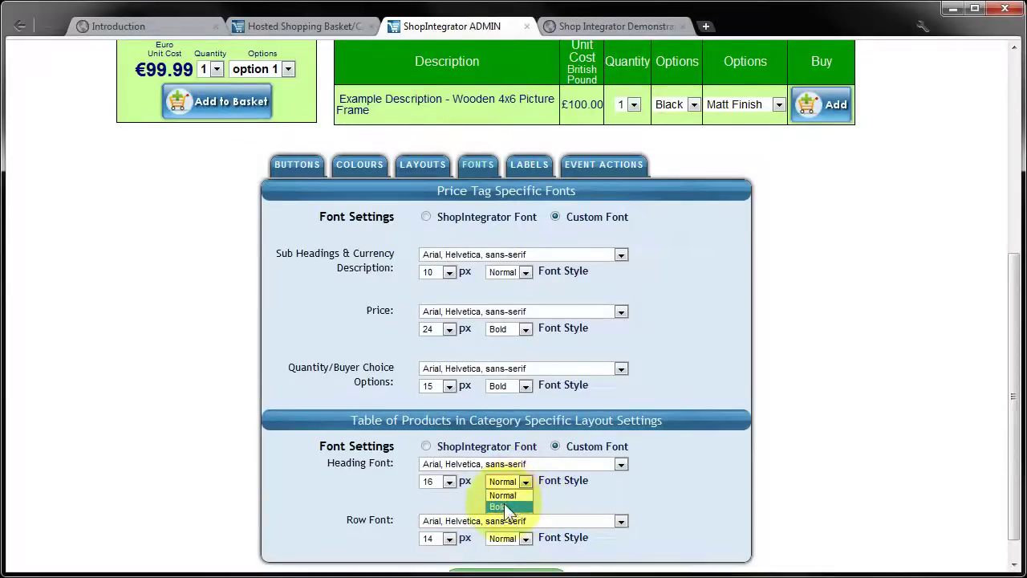
click(504, 504)
click(449, 482)
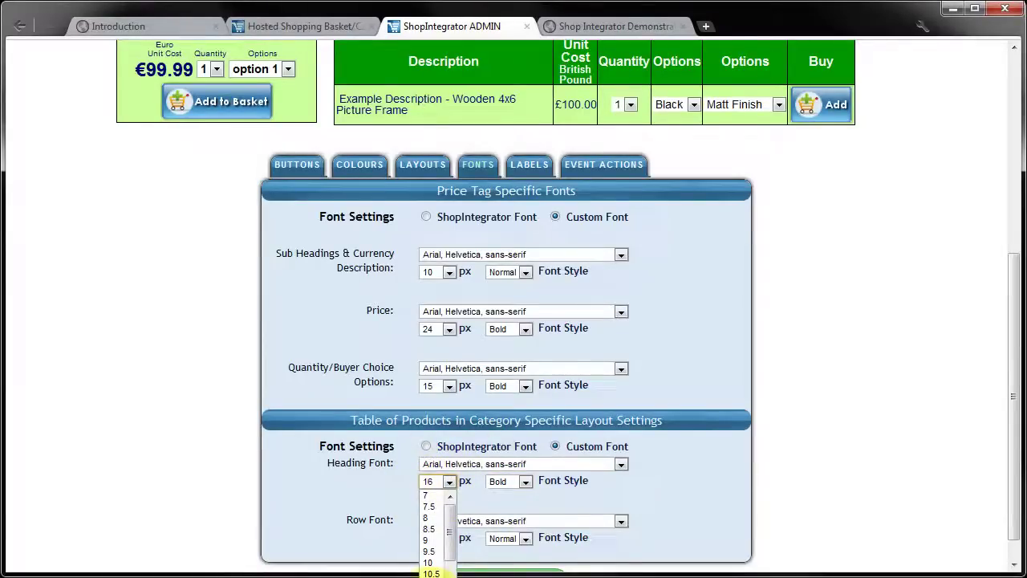
click(431, 574)
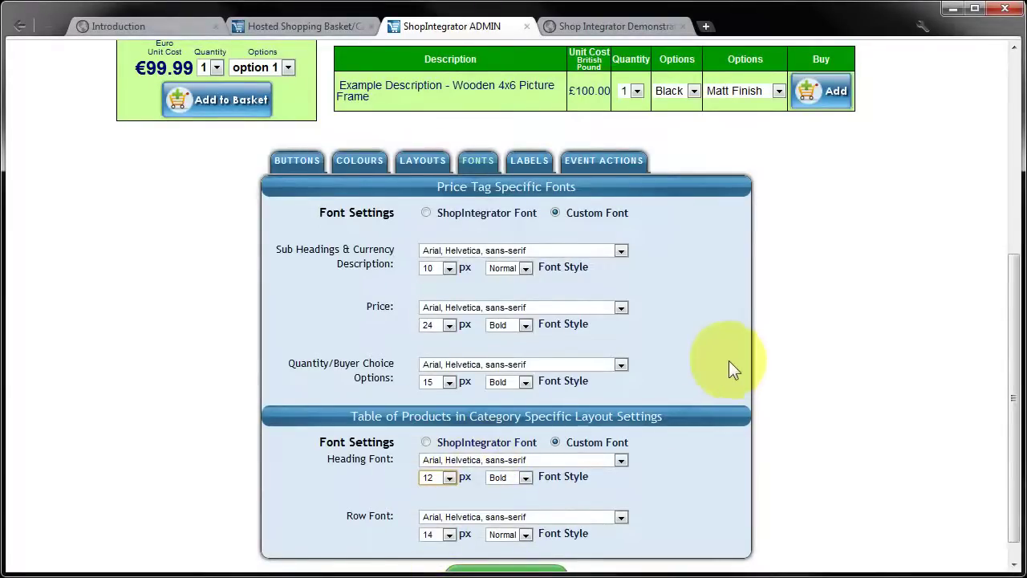
scroll(728, 360, down, 1)
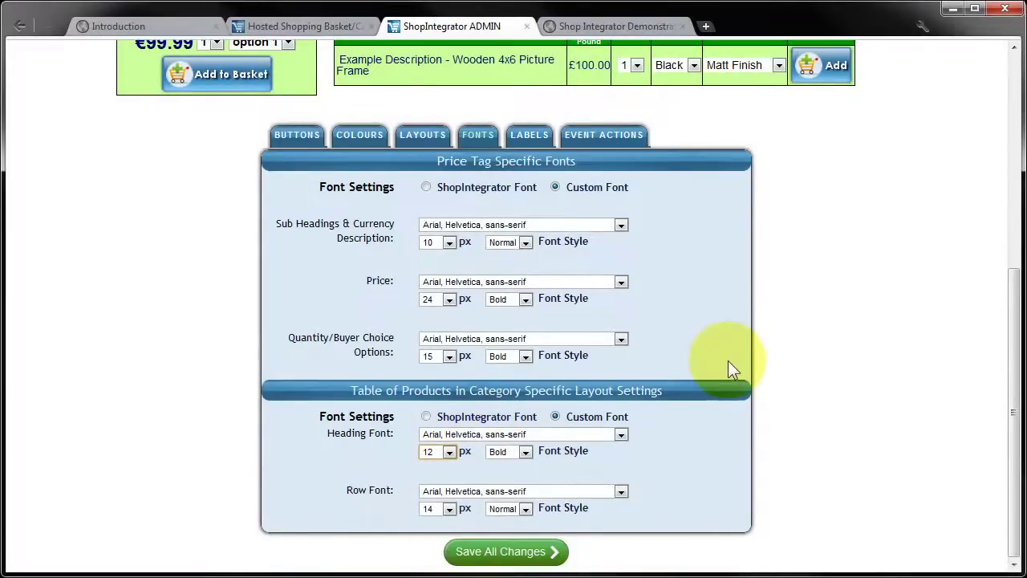
click(508, 554)
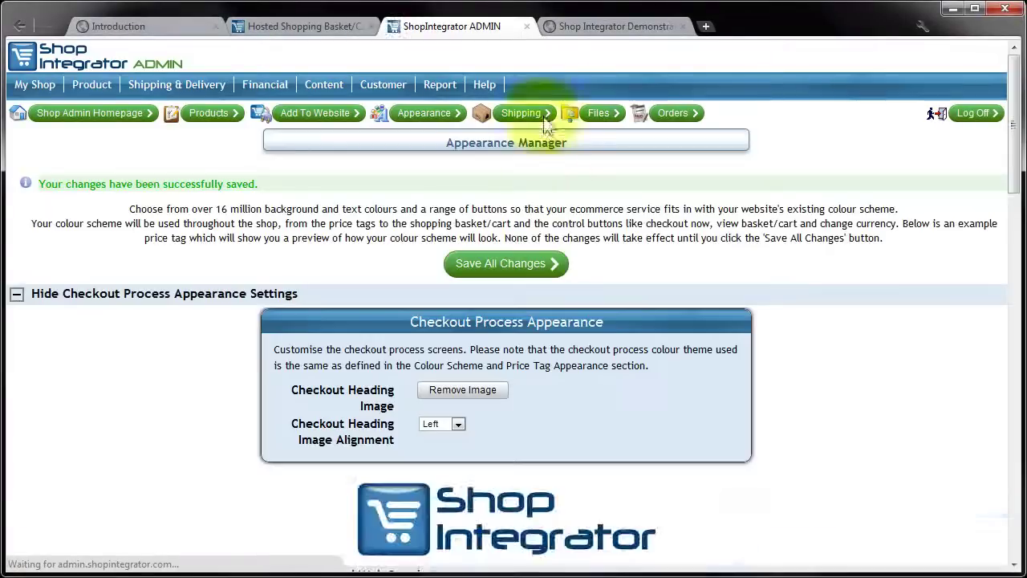
Reload the demonstration shop page and review the updated fonts and buttons in its product tables.
click(599, 31)
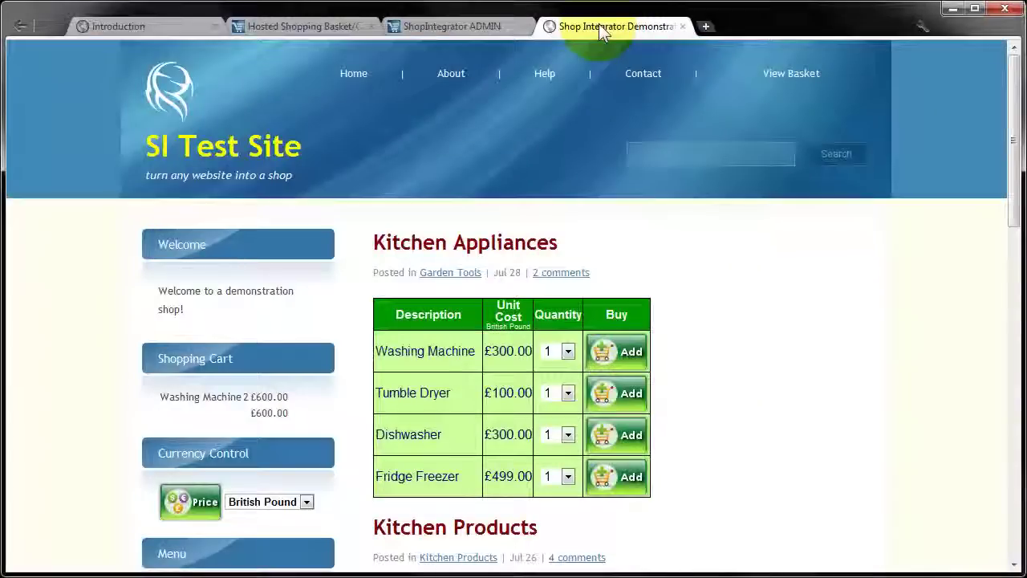
right_click(735, 297)
click(758, 345)
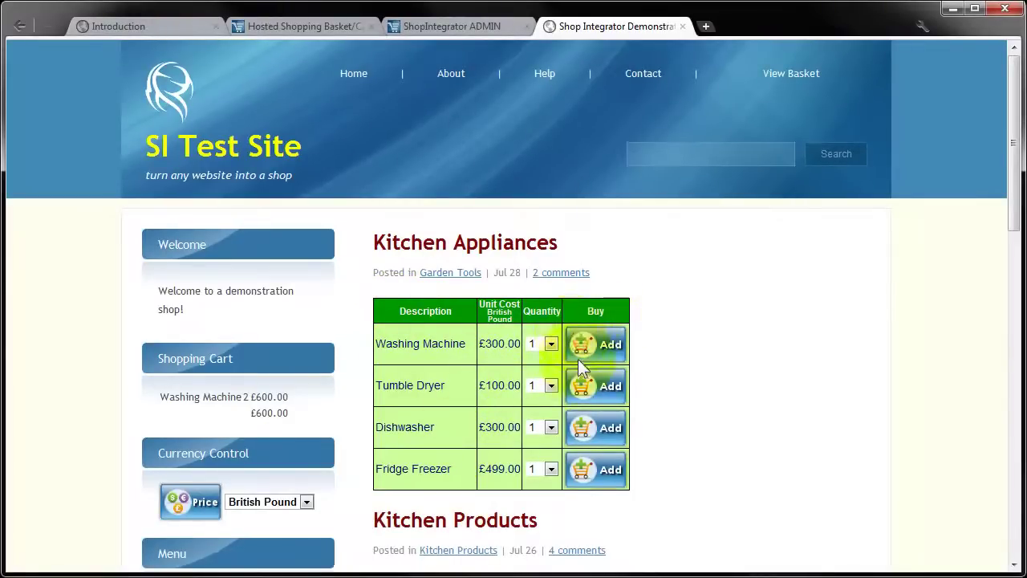
scroll(524, 368, down, 4)
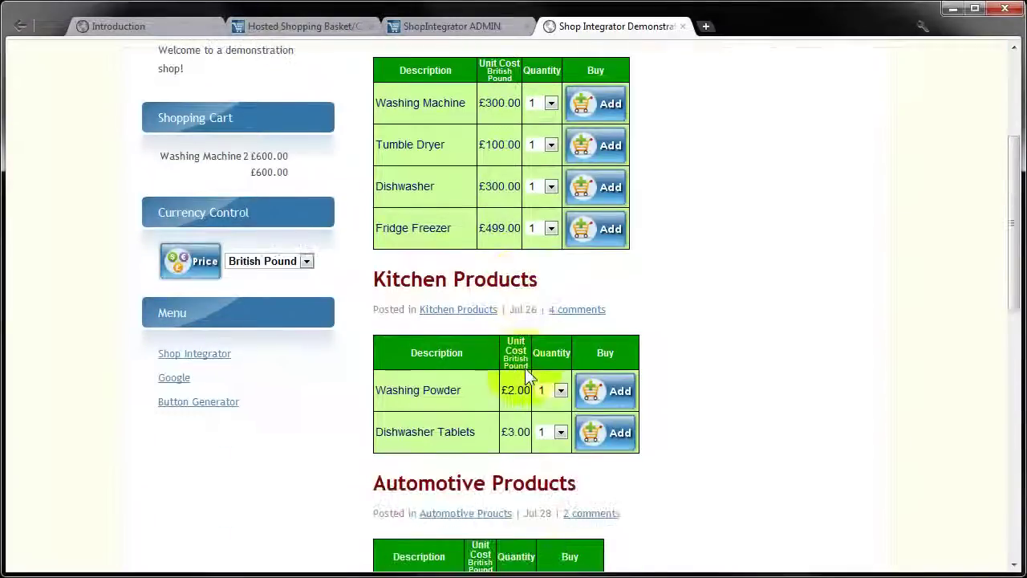
scroll(525, 370, down, 2)
scroll(526, 370, up, 6)
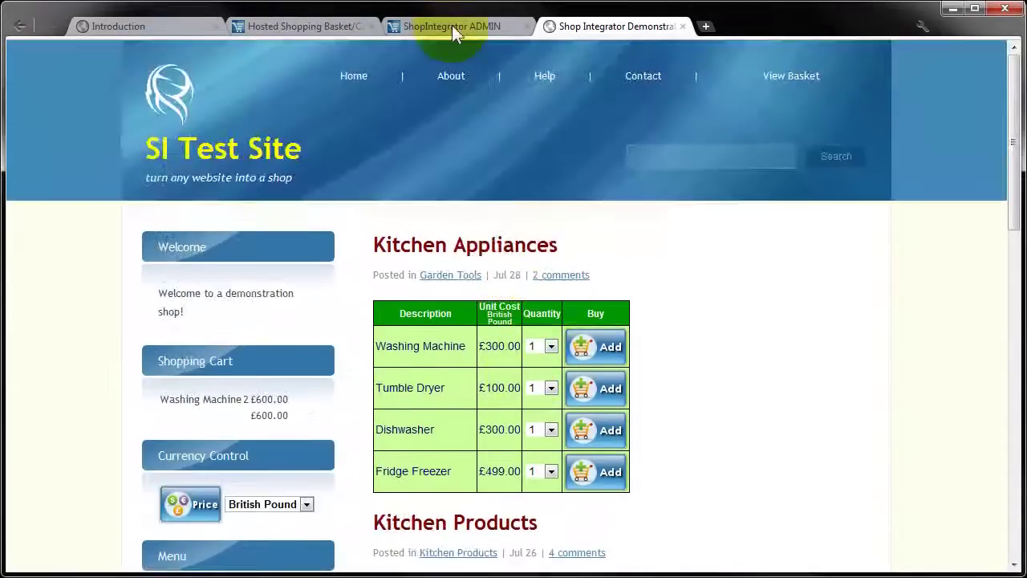
Return to the shop admin, collapse the checkout process and completed checkout/download portal sections, and open the plugin layout settings.
click(436, 24)
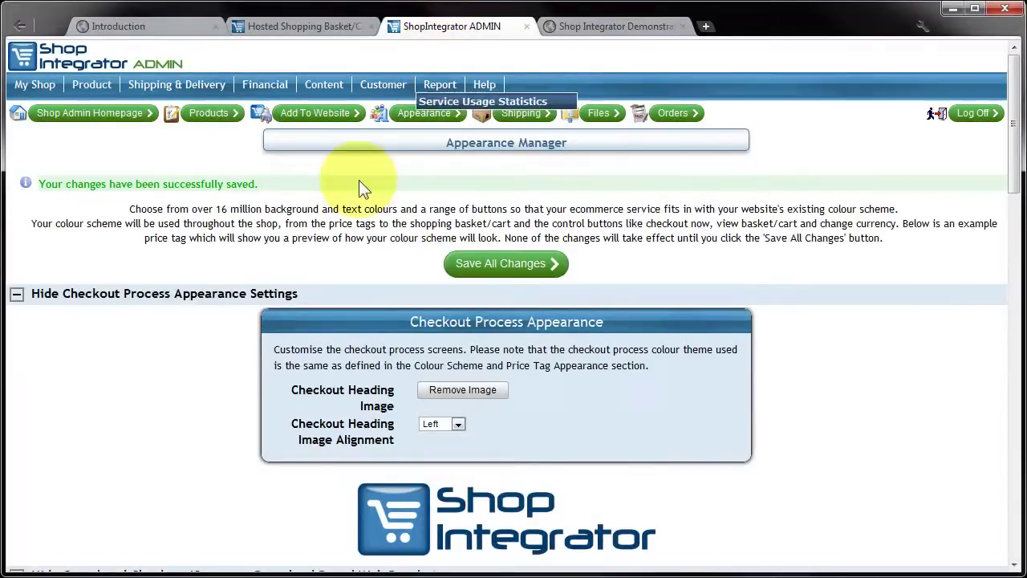
click(29, 296)
click(46, 321)
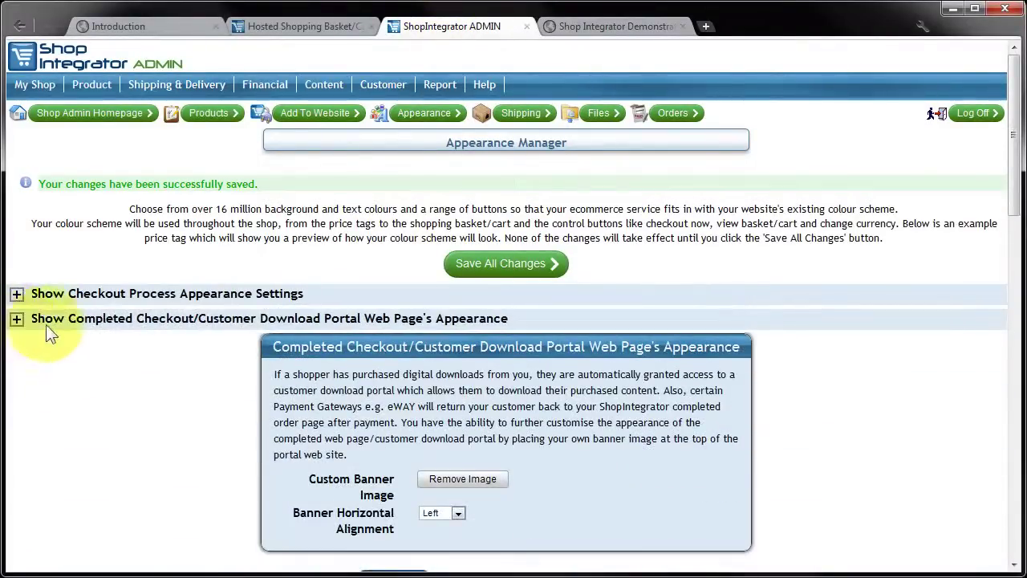
drag(1013, 160, 979, 310)
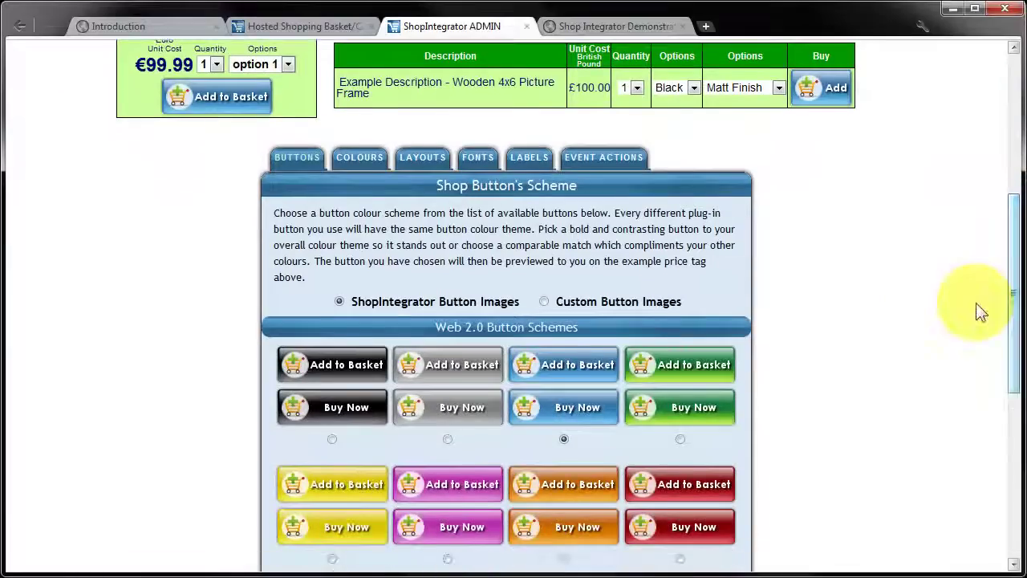
click(423, 158)
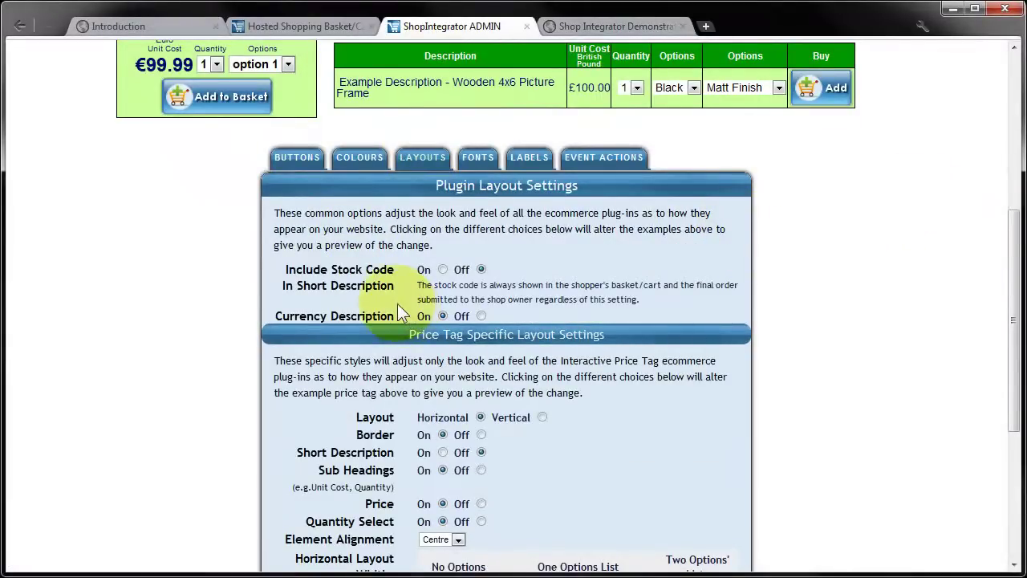
Turn on Include Stock Code In Short Description, comparing the on and off states in the preview.
scroll(397, 303, up, 1)
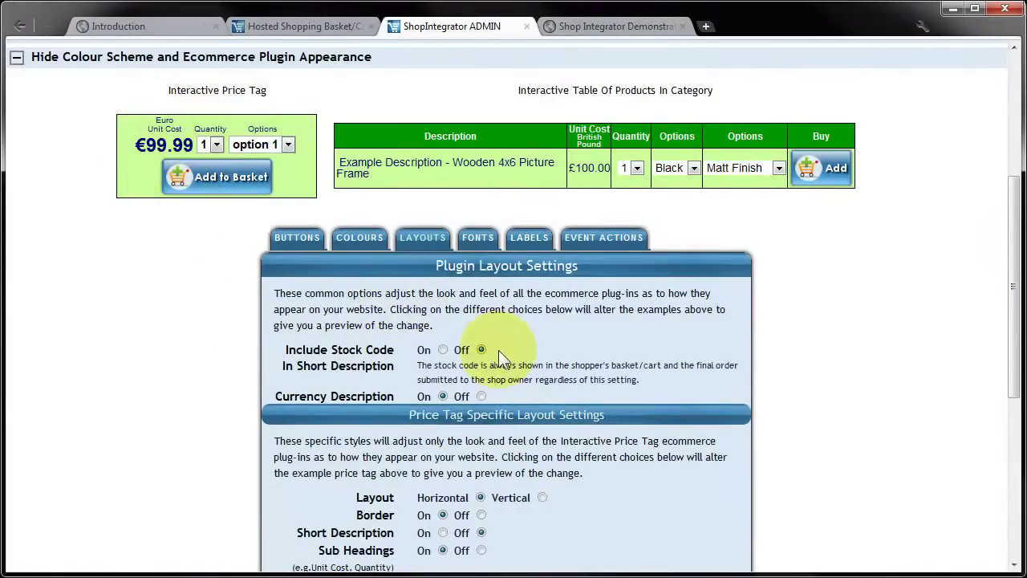
click(443, 349)
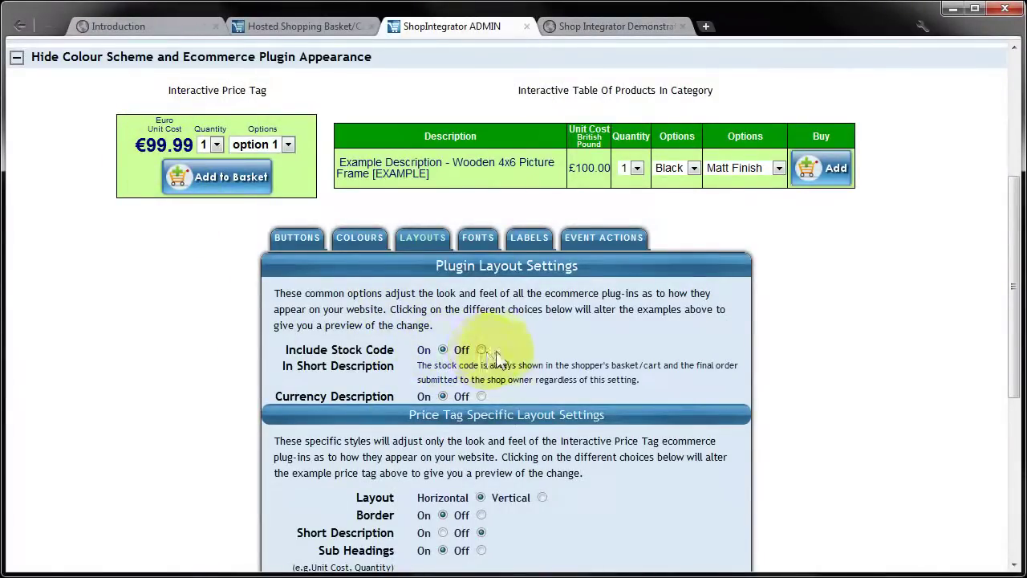
click(480, 350)
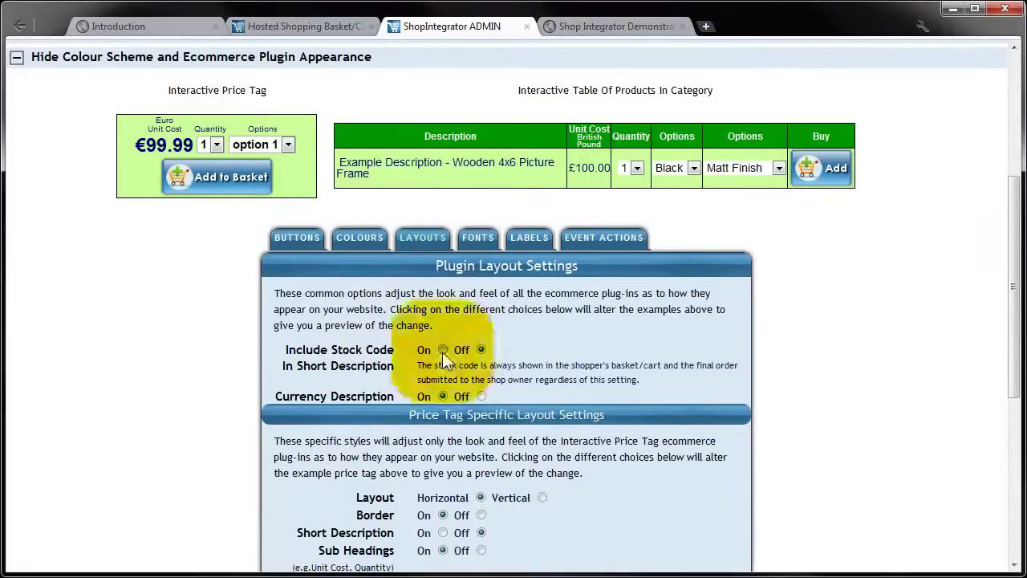
click(442, 351)
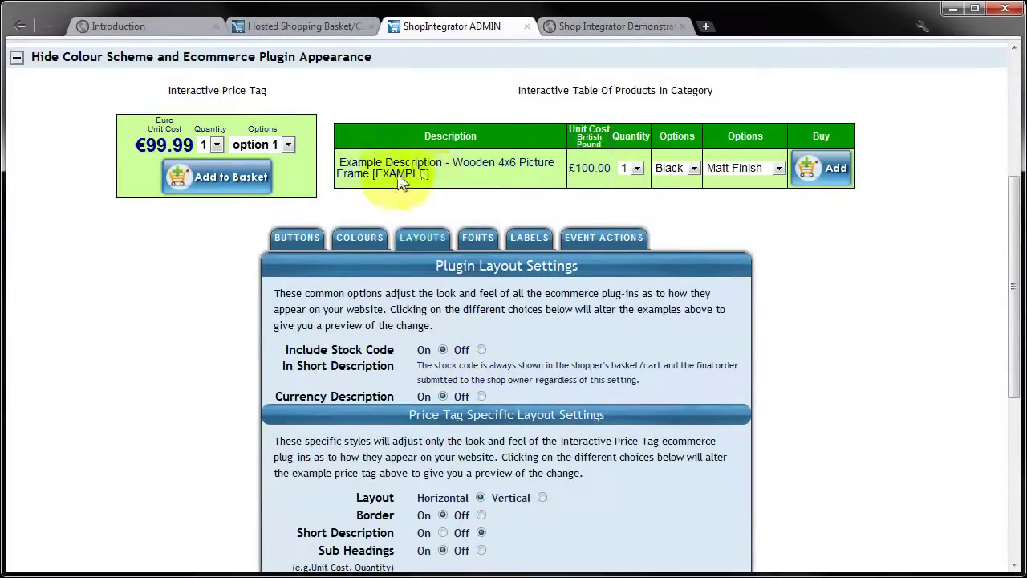
Try Currency Description off and the price tag's Vertical layout, restoring each to On and Horizontal.
click(481, 395)
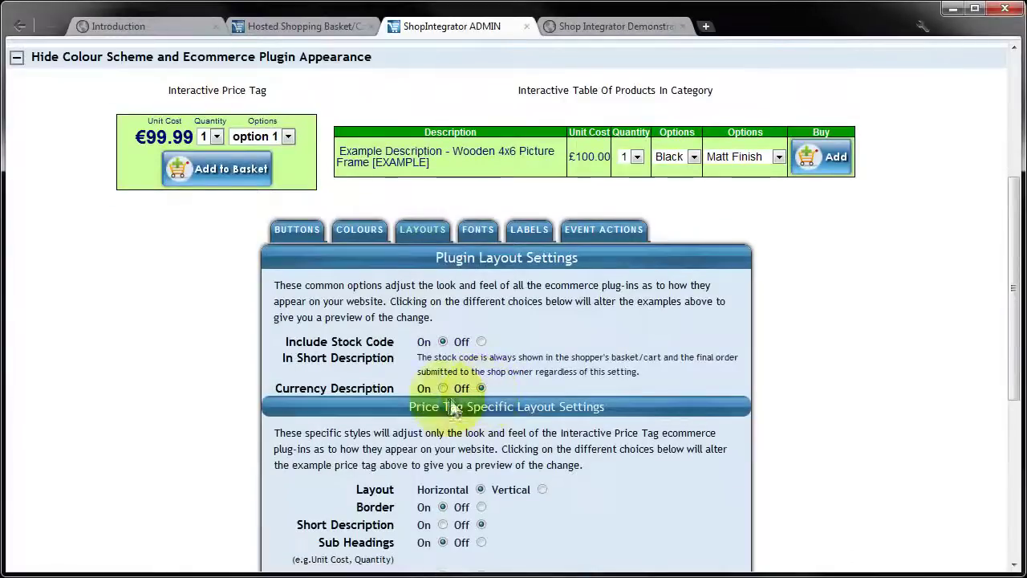
click(443, 388)
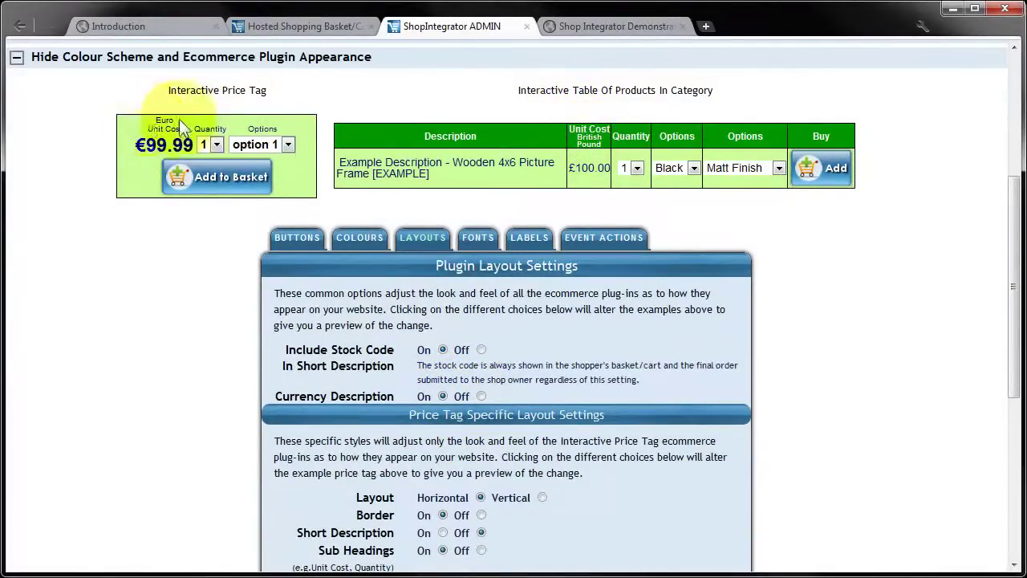
scroll(584, 361, down, 1)
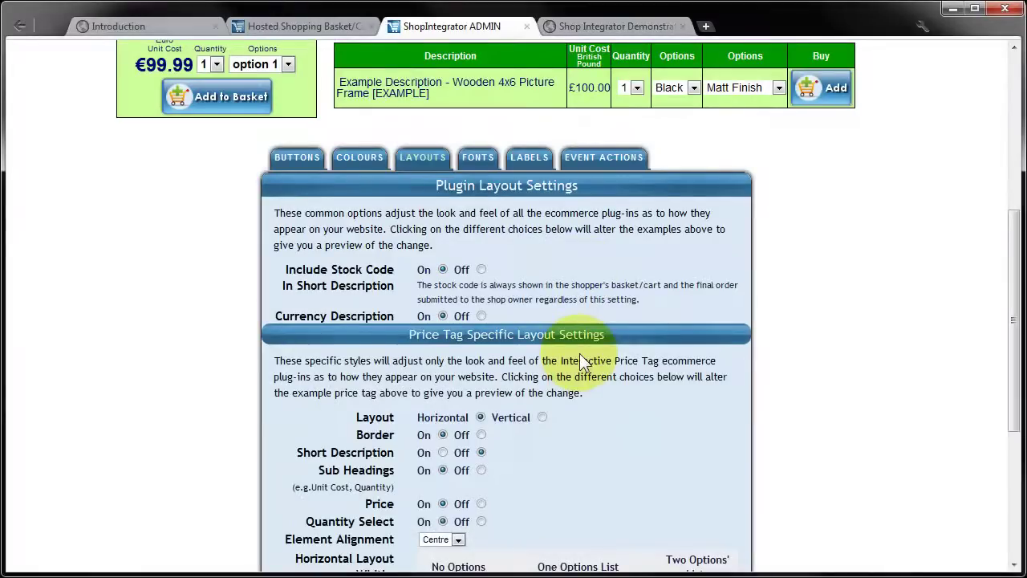
scroll(442, 332, up, 1)
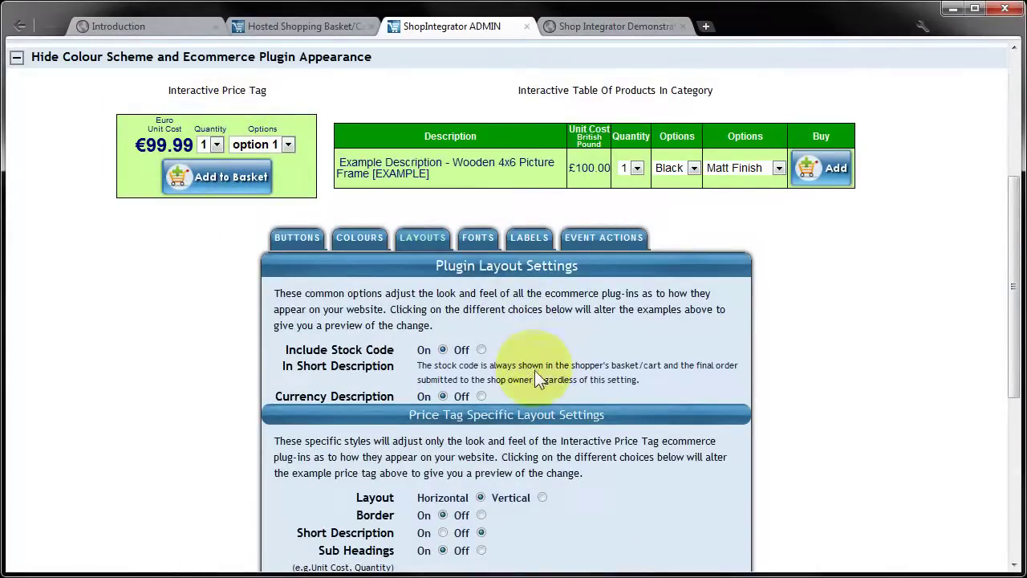
click(543, 497)
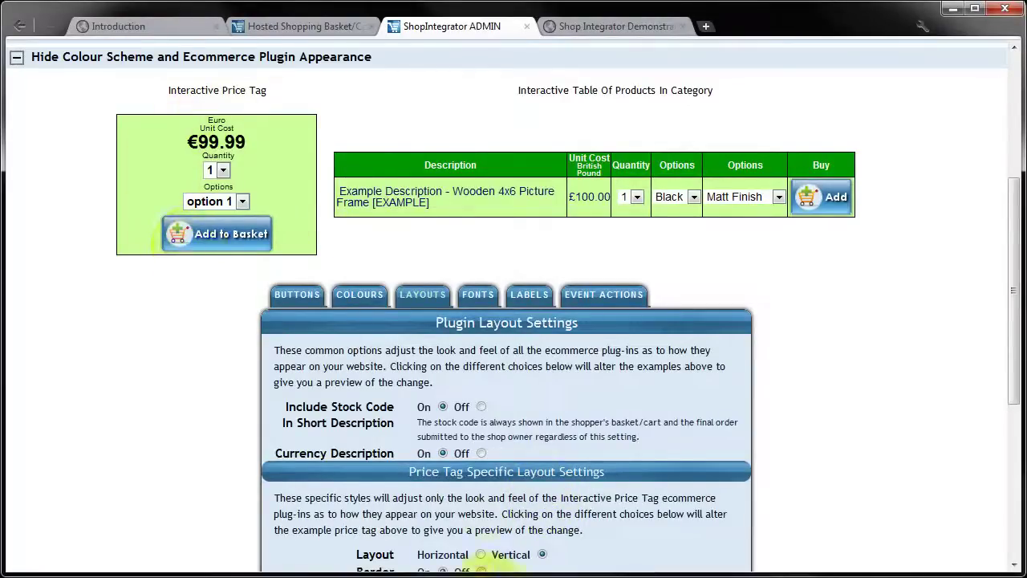
click(480, 555)
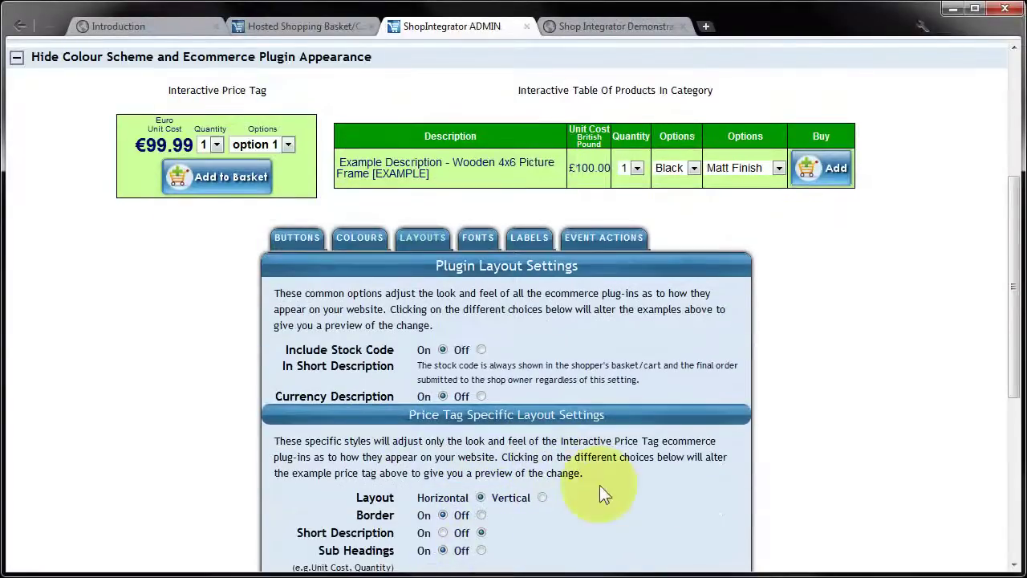
Turn off the price tag's Border, and try Short Description on and Sub Headings off before restoring both.
click(480, 514)
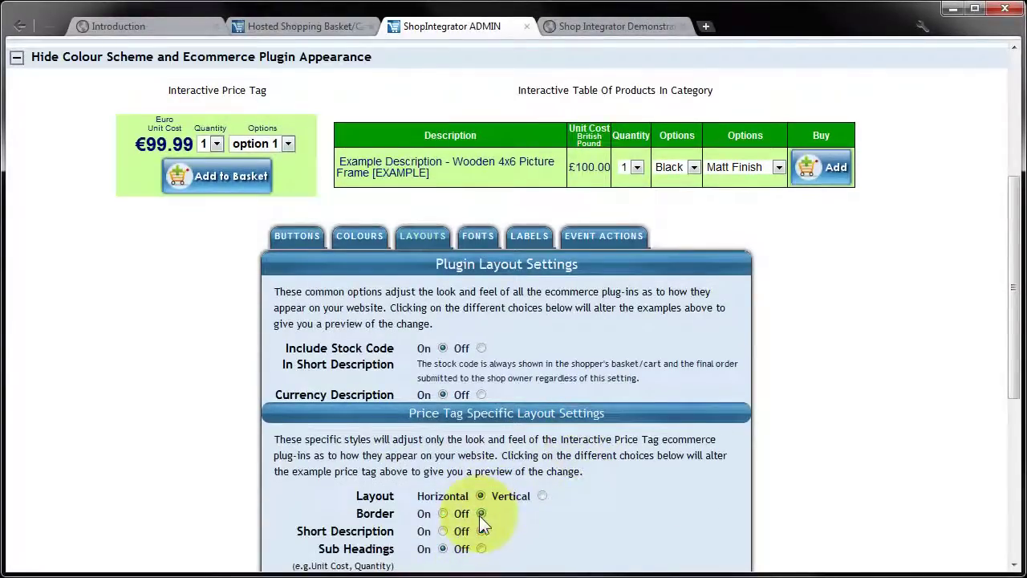
click(442, 533)
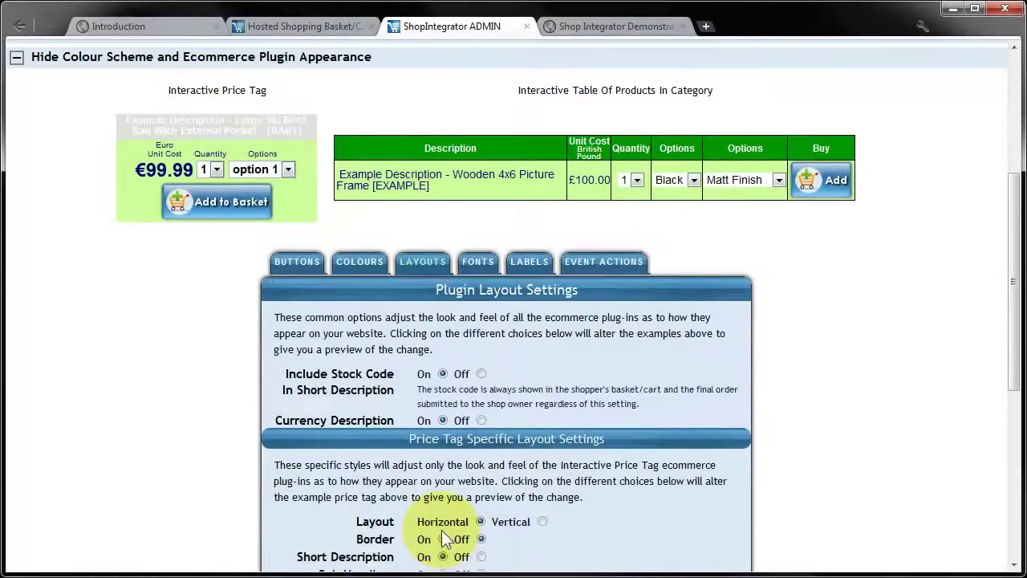
click(480, 556)
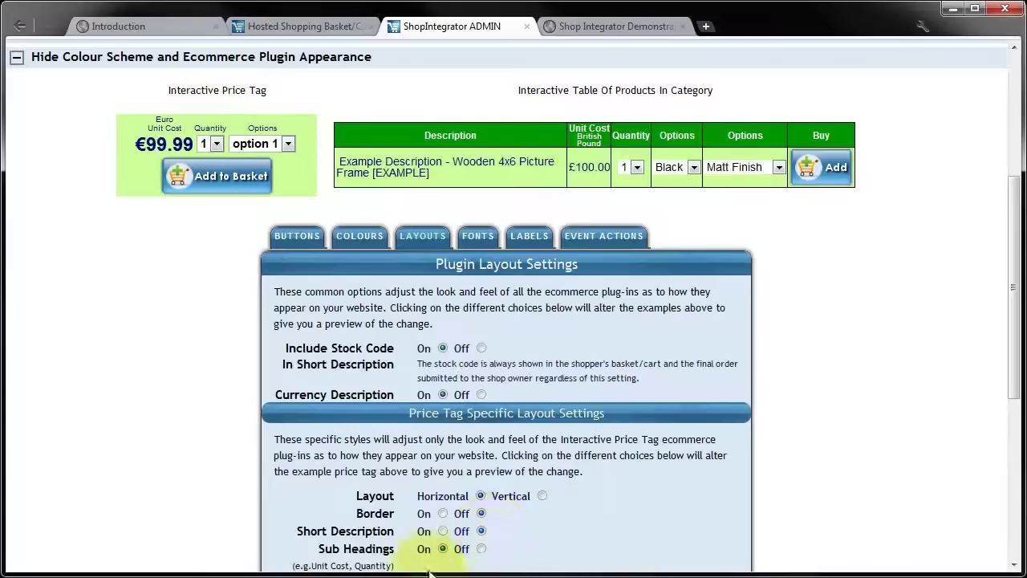
click(481, 548)
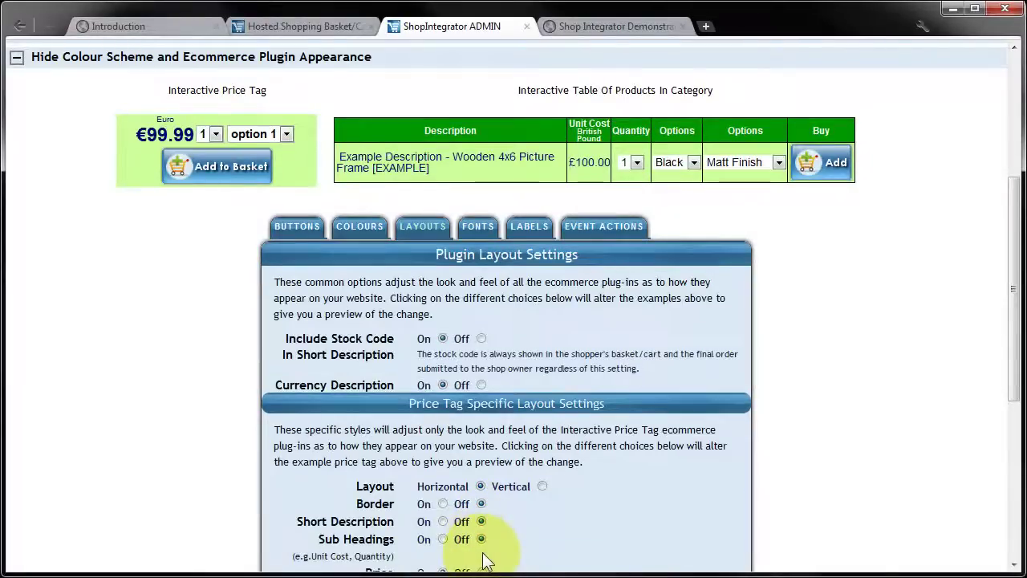
click(443, 540)
Try the price tag with Quantity Select off, check the preview, and switch it back on.
scroll(523, 485, down, 2)
scroll(522, 481, down, 1)
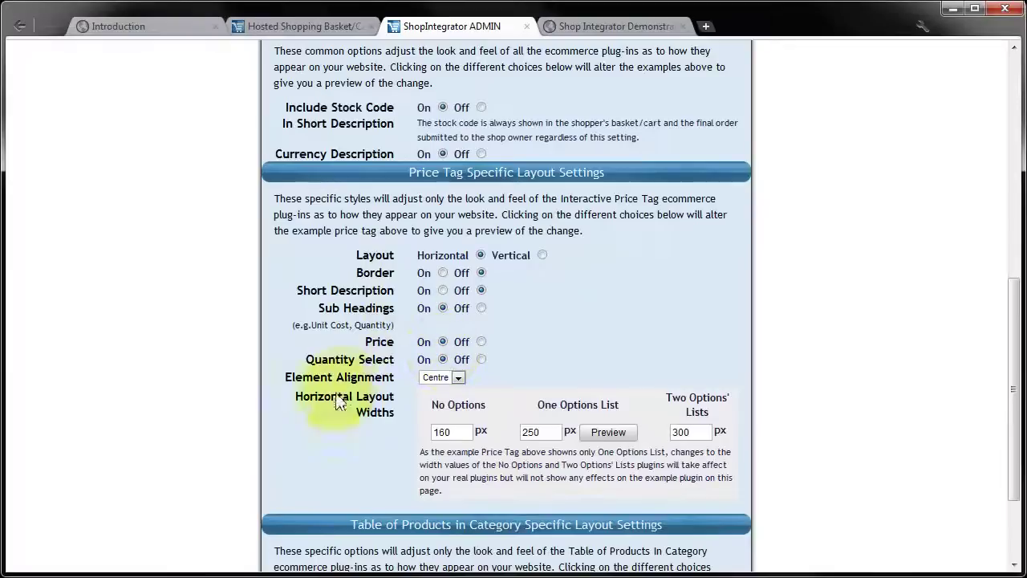
scroll(355, 374, down, 2)
scroll(355, 374, up, 4)
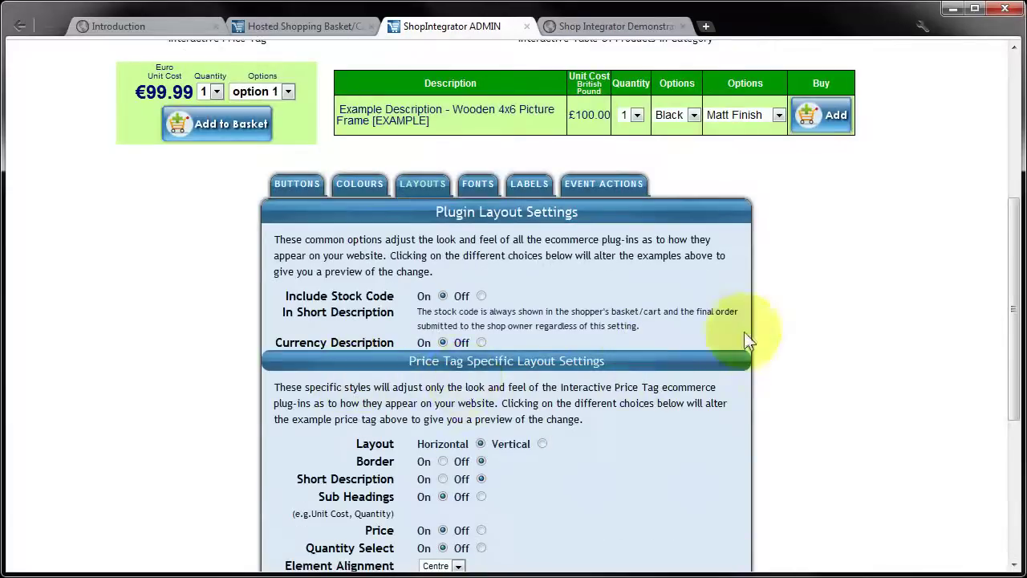
drag(1009, 218, 1010, 329)
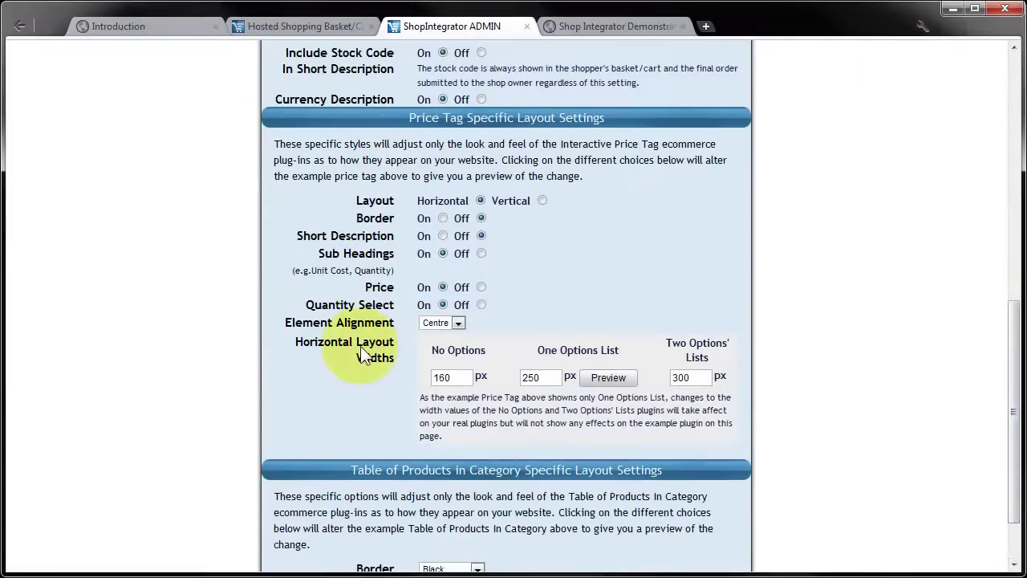
click(481, 305)
scroll(665, 316, up, 4)
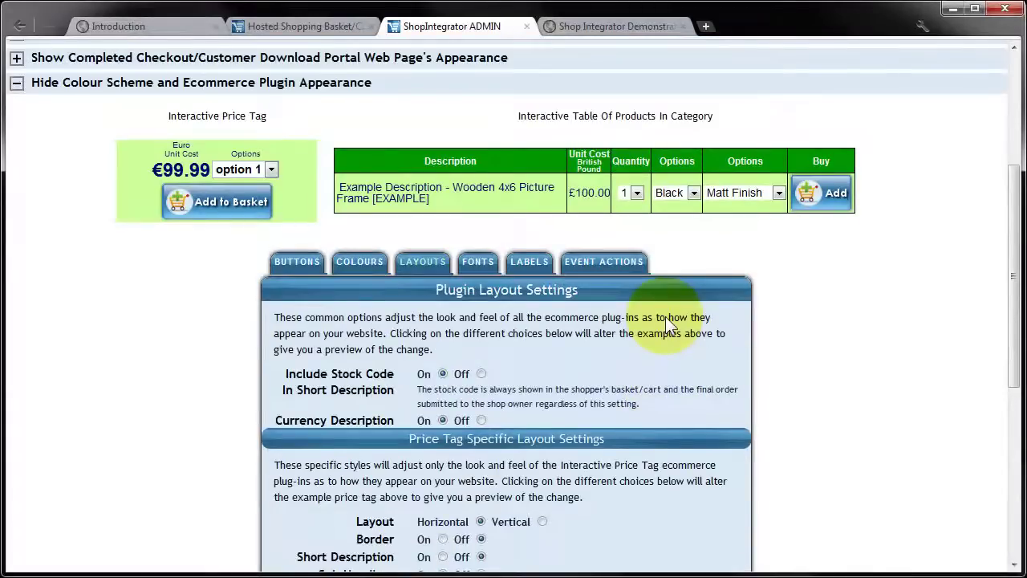
scroll(438, 329, down, 2)
click(444, 465)
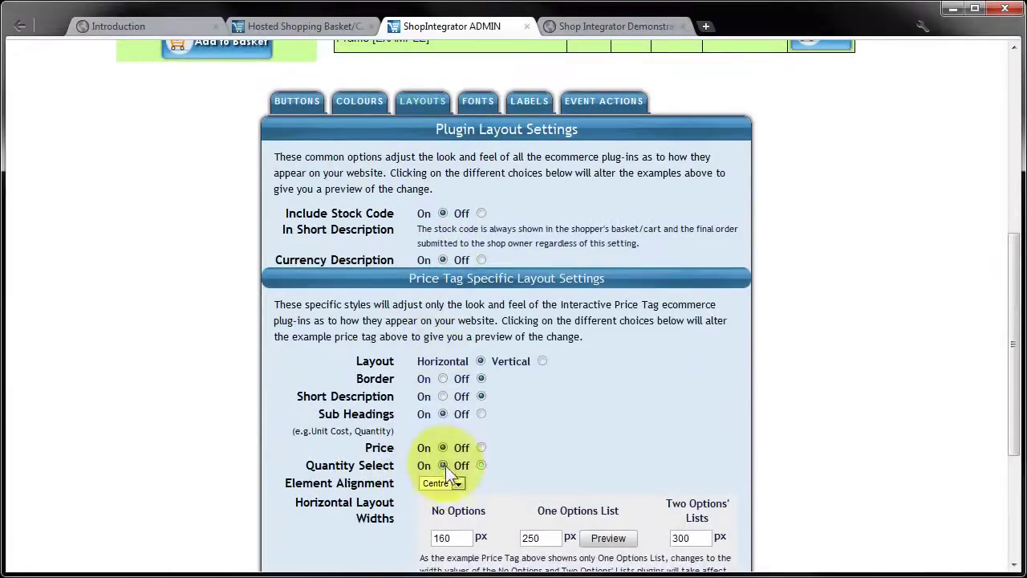
scroll(604, 340, up, 2)
Set the price tag's Element Alignment to Left and check the preview.
scroll(504, 443, down, 3)
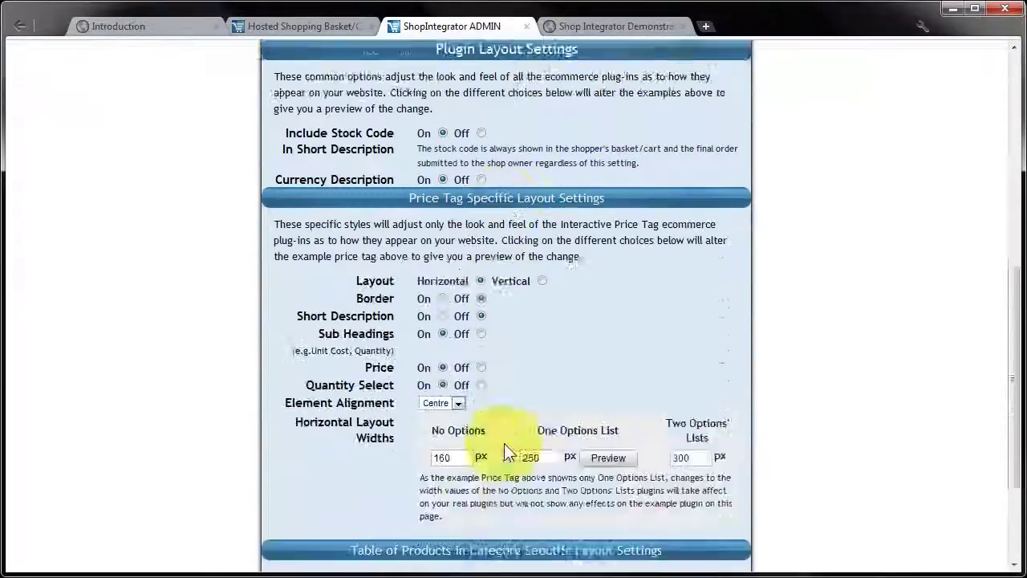
scroll(504, 443, down, 1)
click(459, 323)
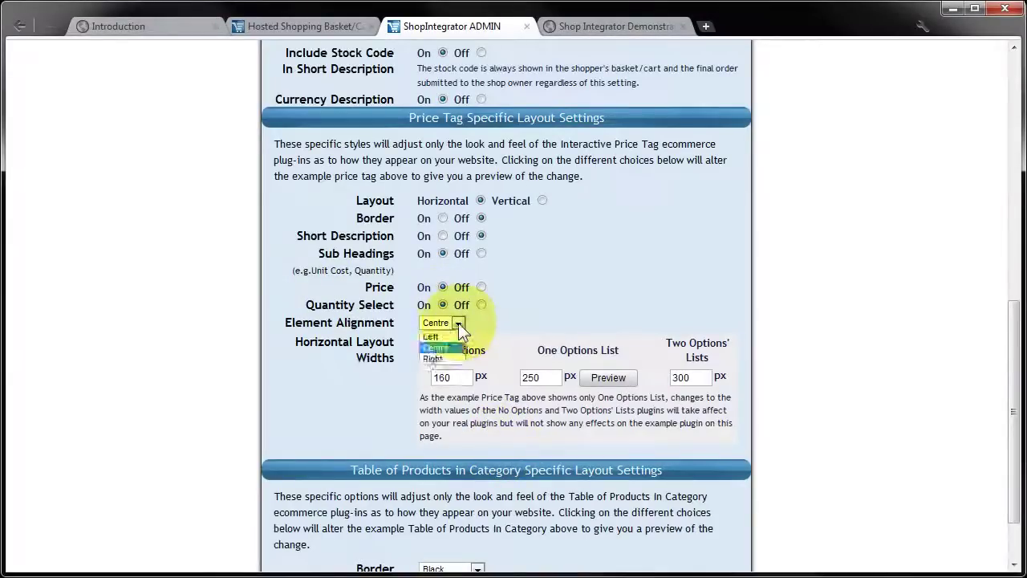
click(440, 340)
scroll(656, 262, up, 4)
scroll(656, 262, up, 1)
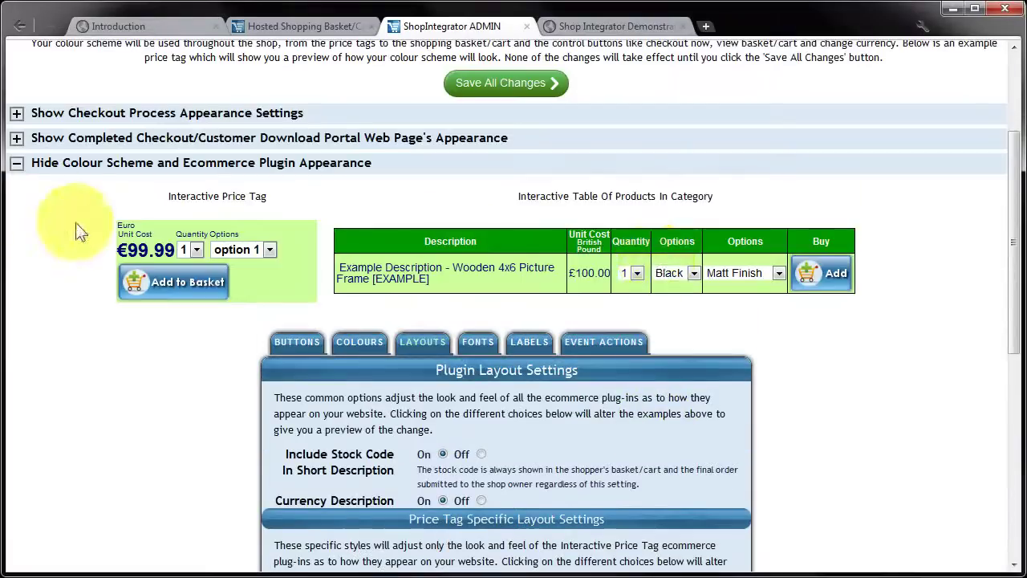
Set the Table of Products in Category's Border to None and check the example table's preview.
scroll(193, 365, down, 5)
scroll(194, 365, down, 1)
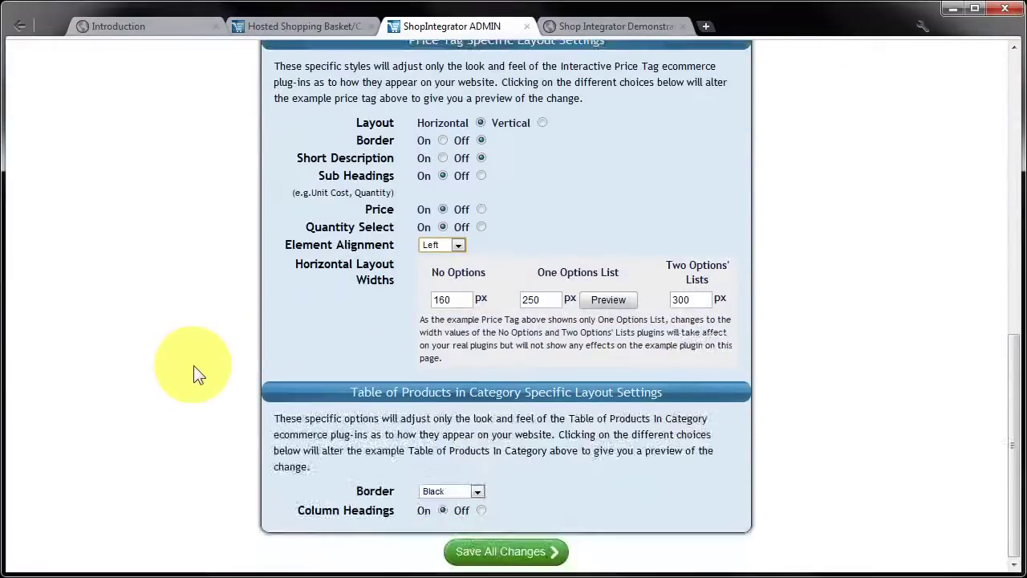
click(476, 491)
click(449, 502)
scroll(537, 333, up, 4)
scroll(537, 332, up, 1)
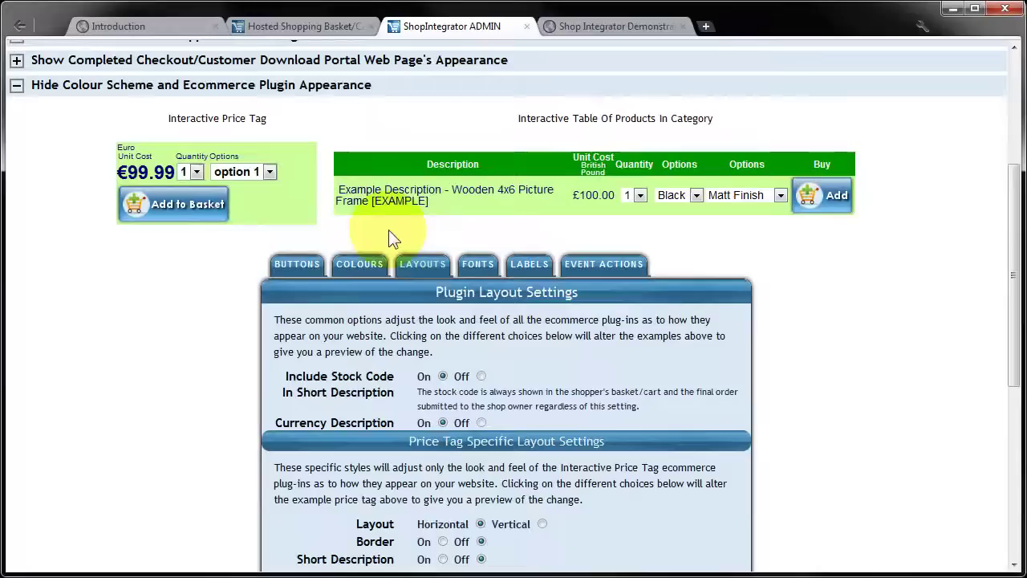
Switch the category table's Column Headings off, check the preview, and save all appearance changes.
scroll(436, 406, down, 4)
scroll(437, 411, down, 1)
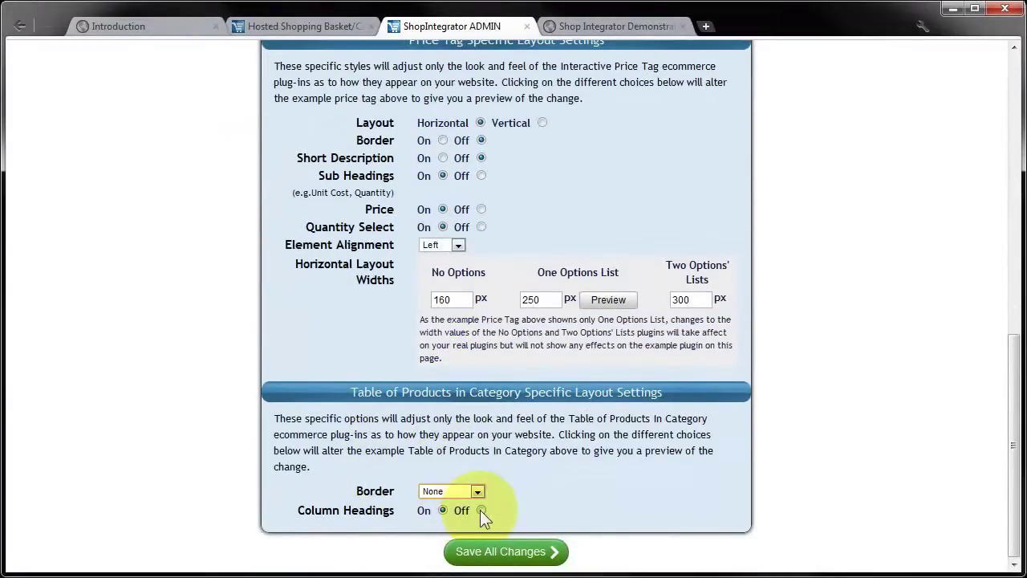
scroll(385, 401, up, 6)
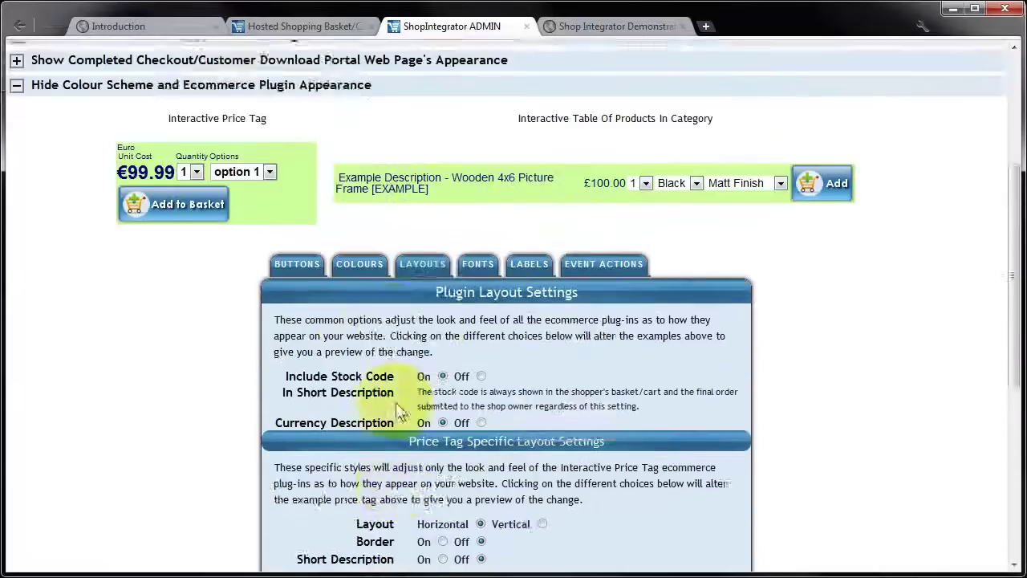
scroll(362, 253, down, 6)
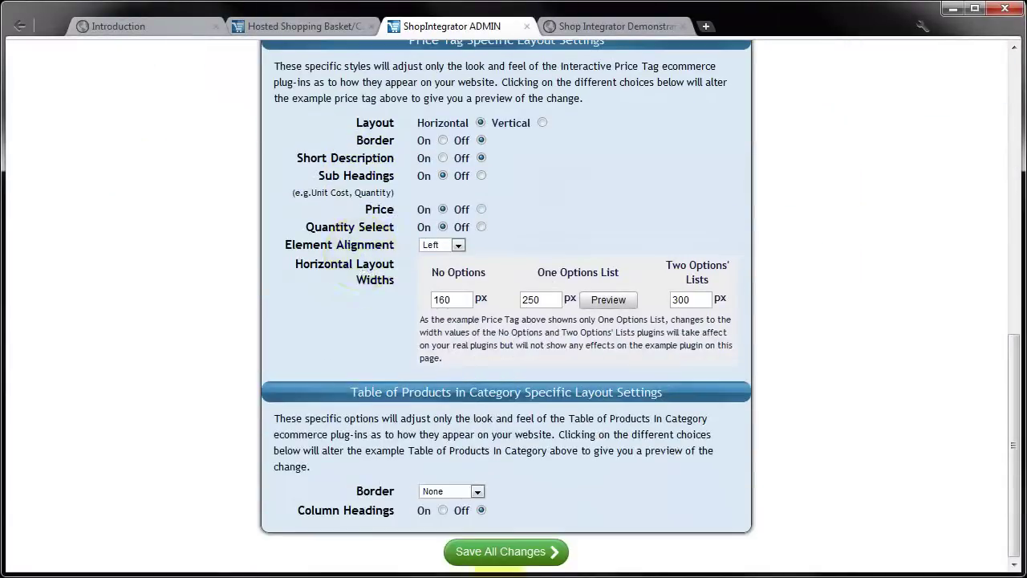
click(506, 552)
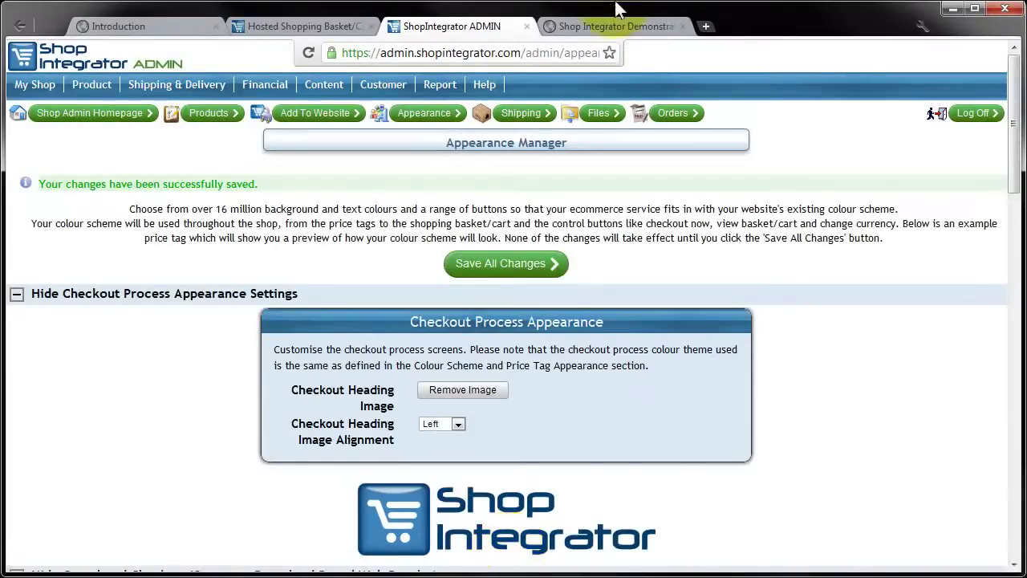
Reload the demonstration shop site and examine how the Kitchen Appliances and Kitchen Products tables are laid out.
click(607, 24)
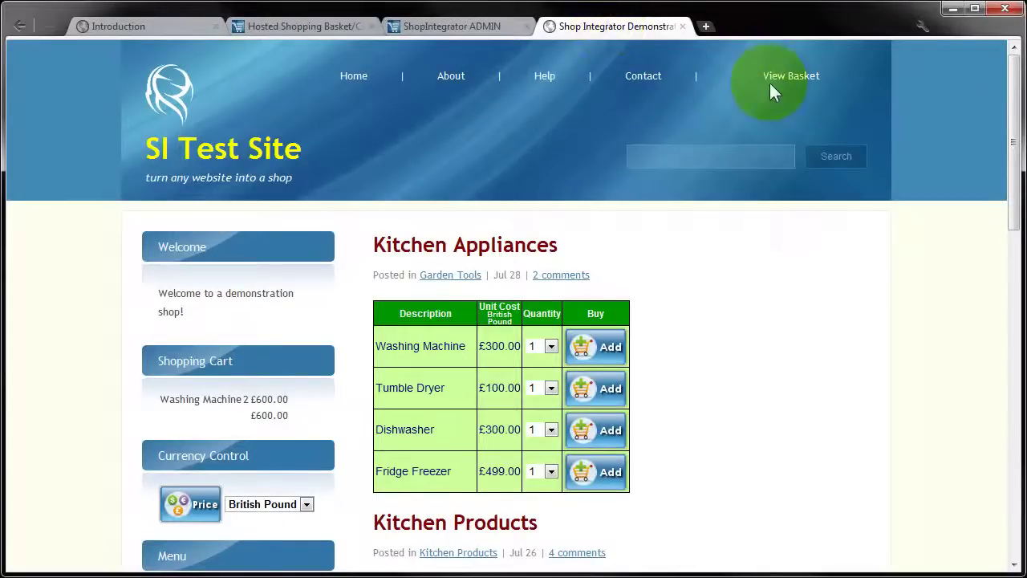
right_click(703, 292)
click(717, 334)
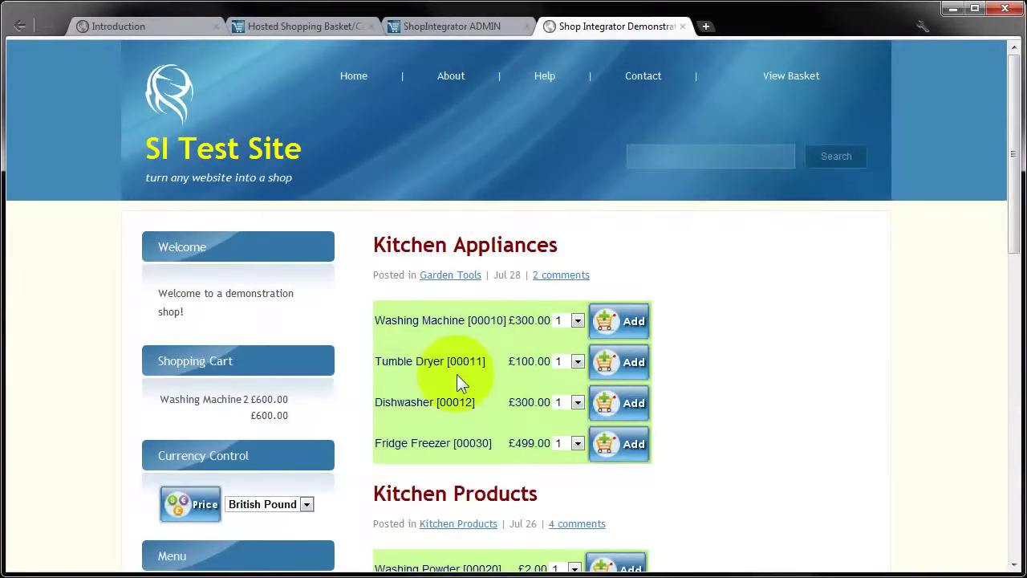
scroll(457, 371, down, 1)
scroll(457, 365, down, 5)
scroll(457, 365, up, 6)
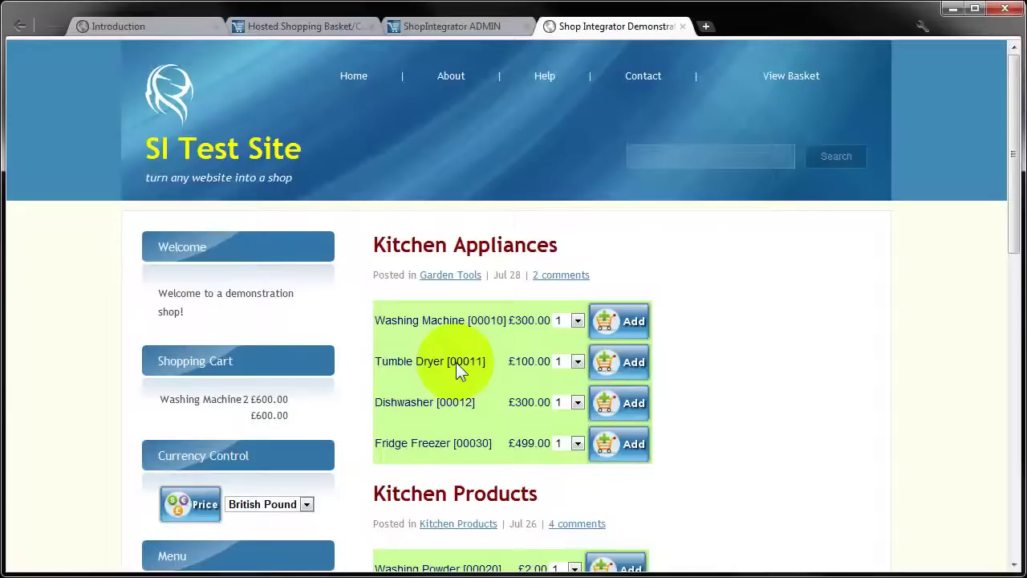
Return to the Appearance Manager, collapse both checkout sections, and set the category table's layout Border to Black.
click(426, 19)
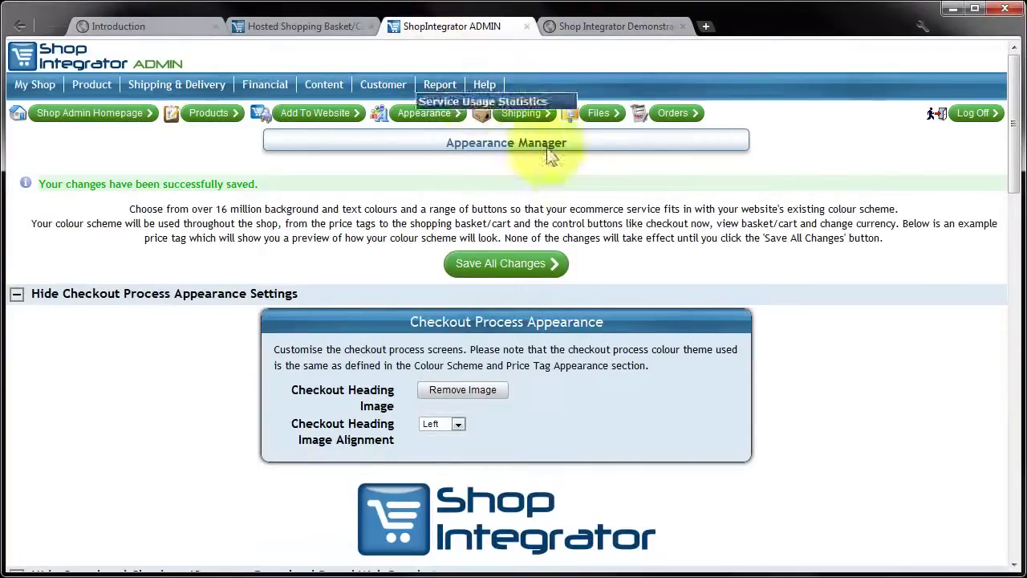
click(17, 295)
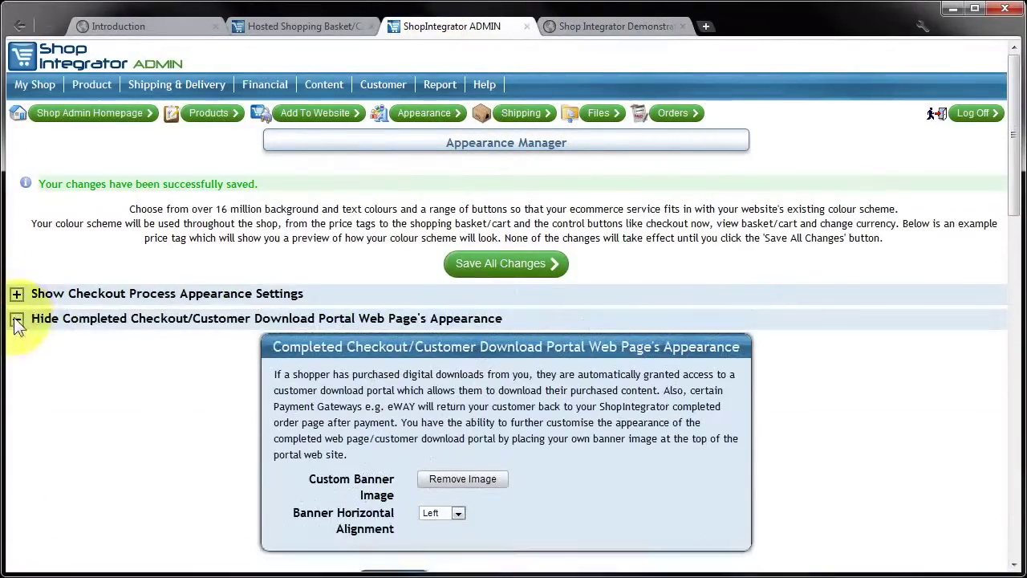
click(17, 319)
scroll(350, 423, down, 4)
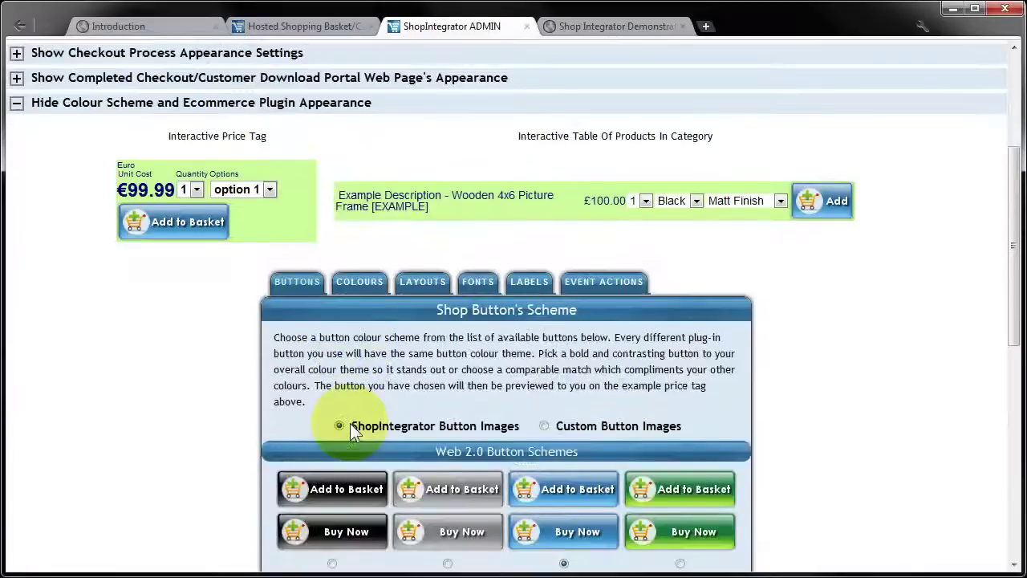
click(423, 202)
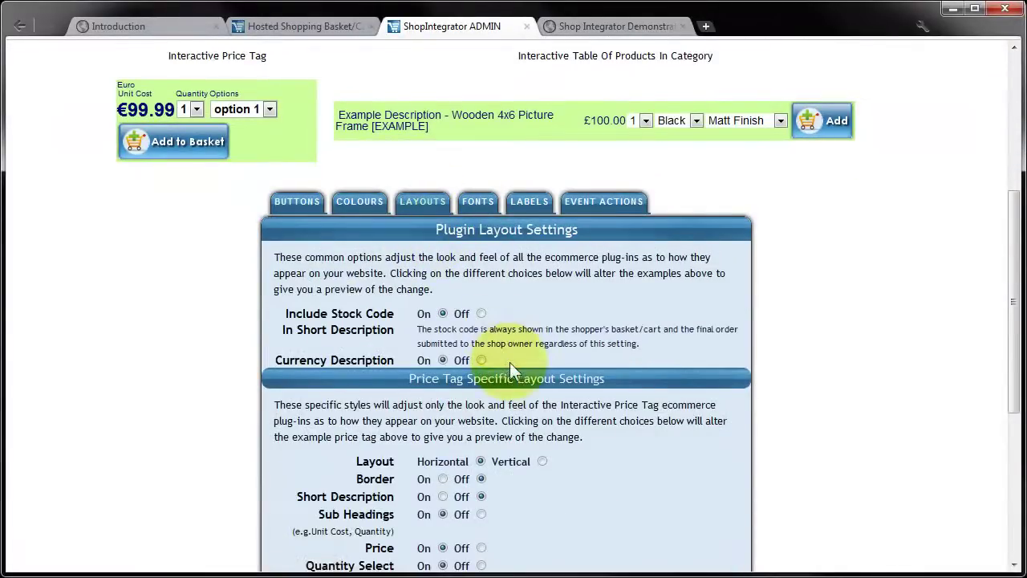
scroll(510, 365, down, 2)
scroll(481, 377, down, 2)
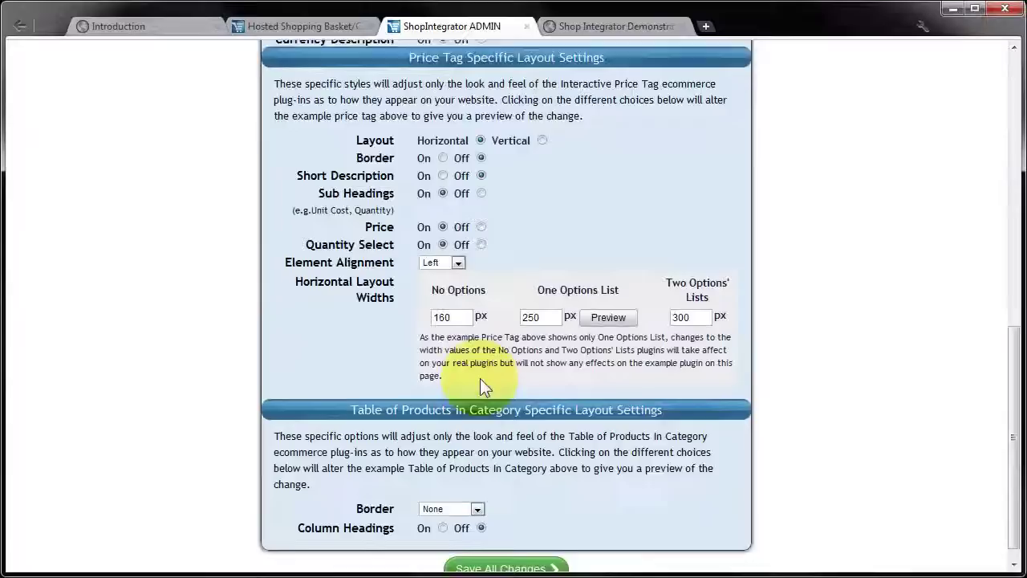
click(454, 492)
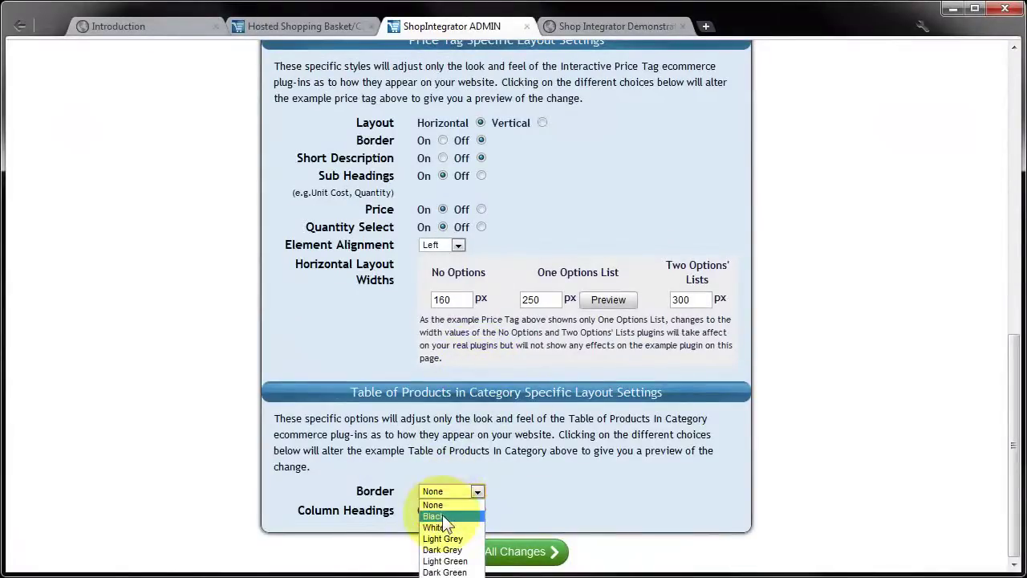
click(443, 516)
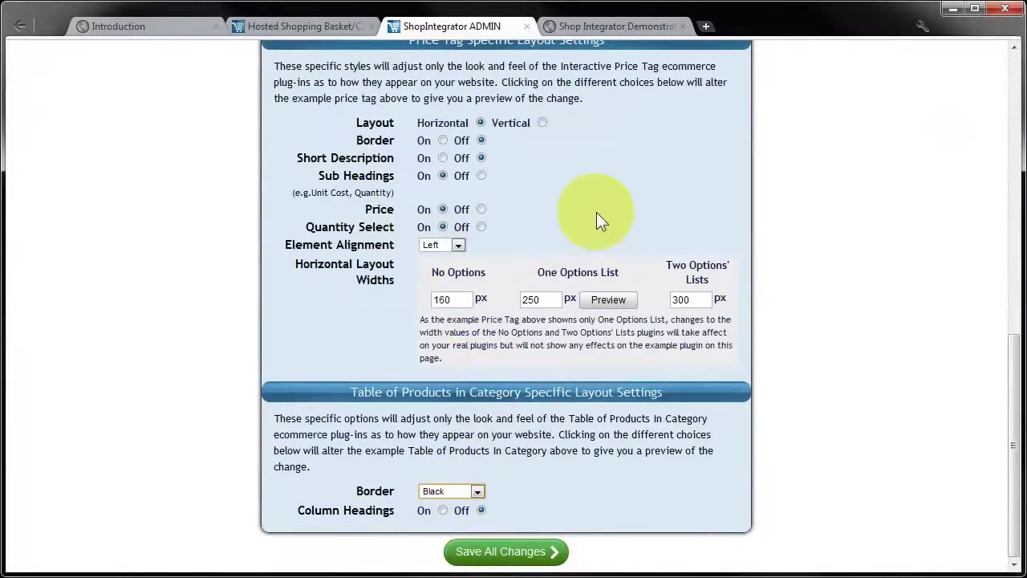
Switch the price tag's Border on and check it in the interactive preview.
scroll(596, 218, up, 1)
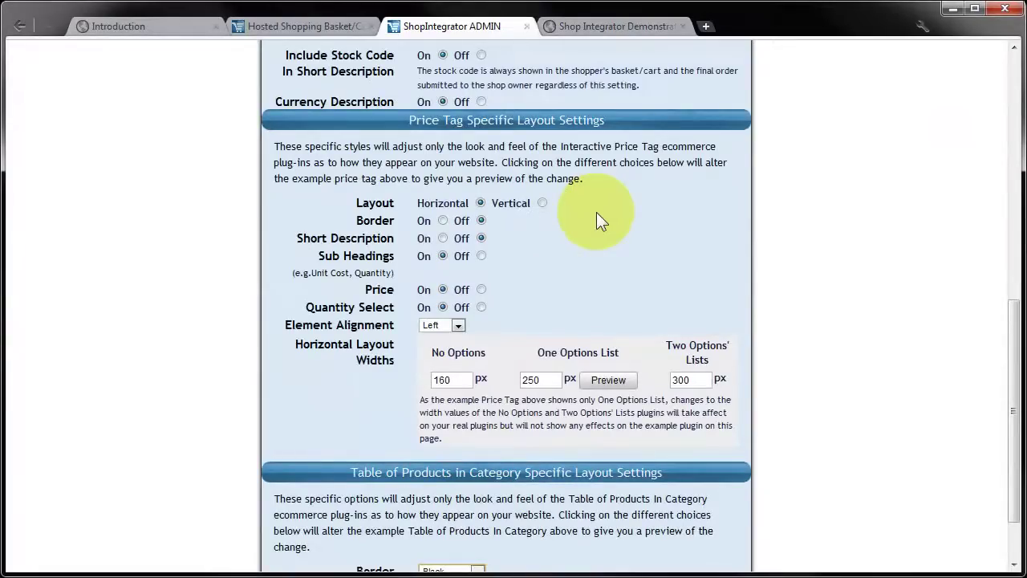
click(442, 221)
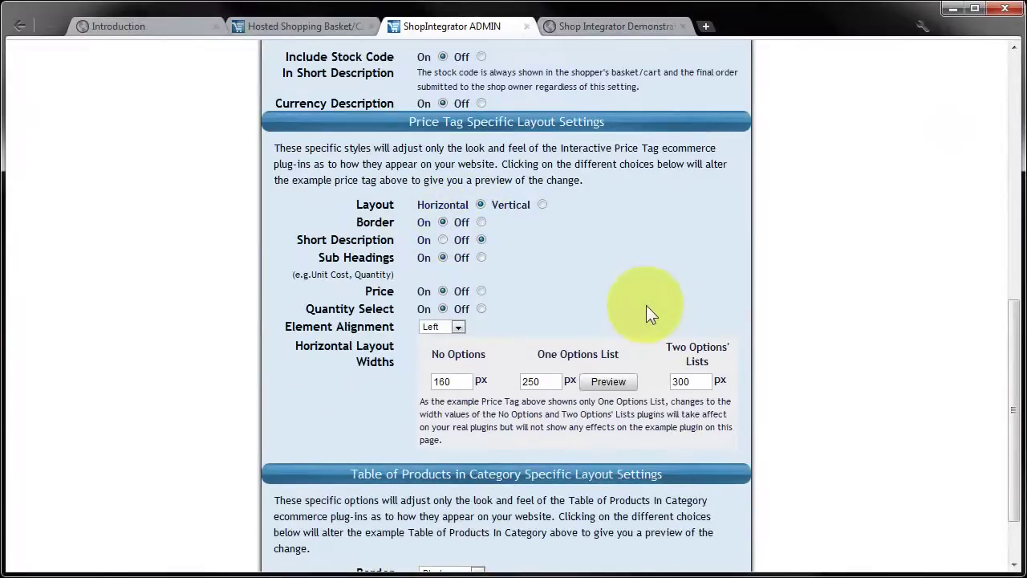
scroll(646, 305, up, 6)
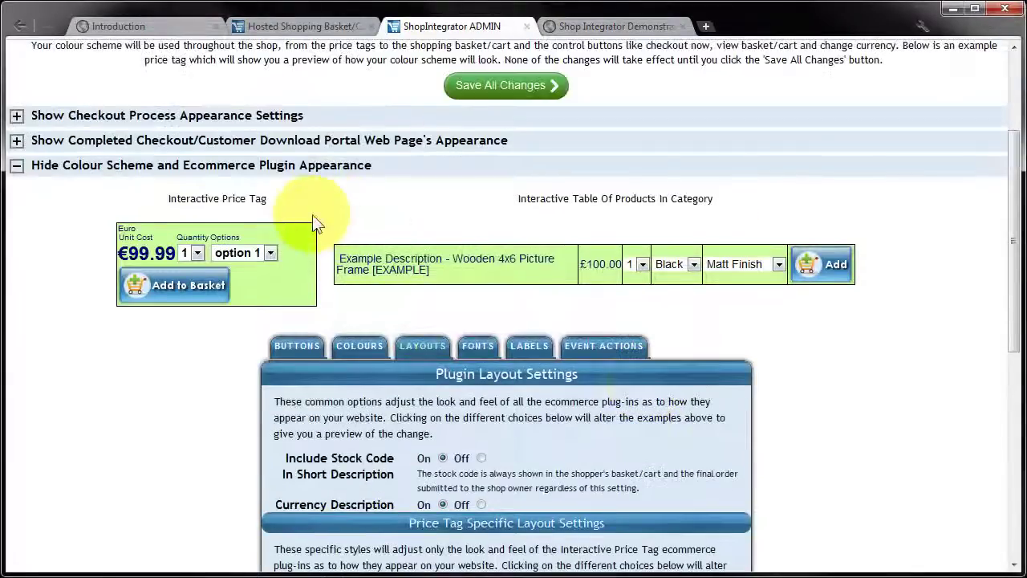
Switch the category table's Column Headings on, check the preview, and save all appearance changes.
scroll(377, 293, down, 3)
scroll(377, 293, down, 3)
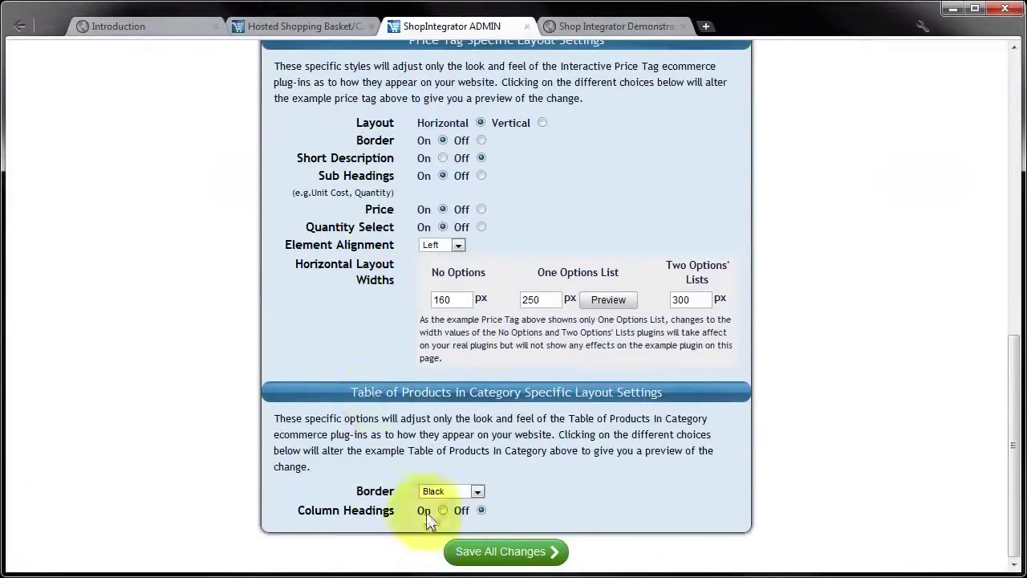
click(444, 512)
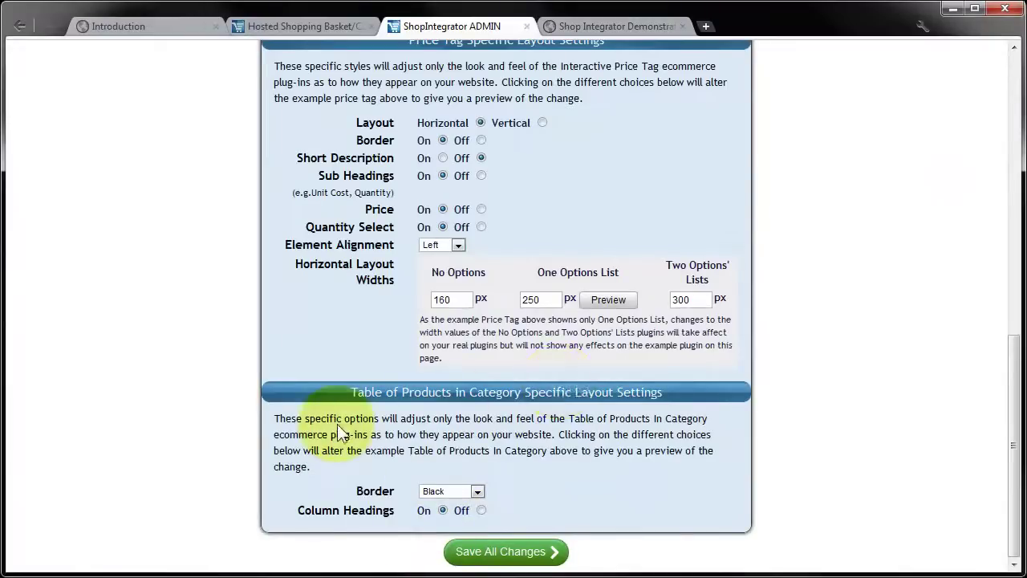
scroll(467, 390, up, 4)
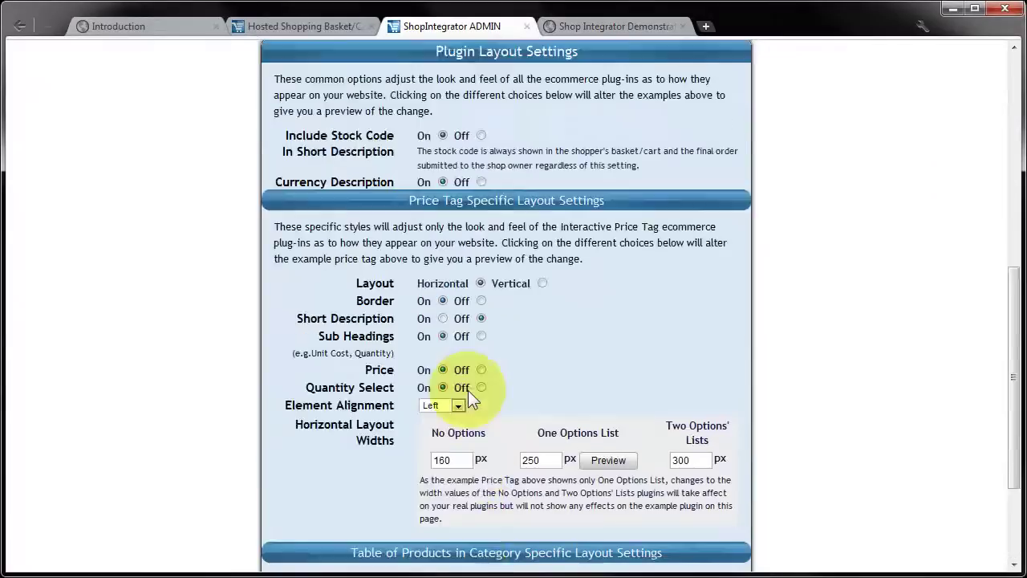
scroll(513, 273, up, 3)
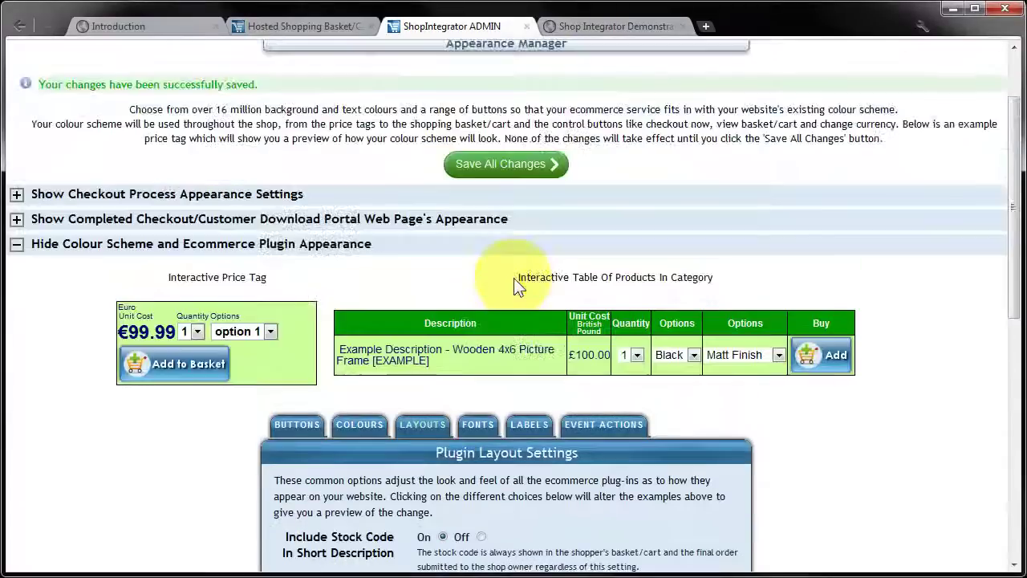
click(489, 160)
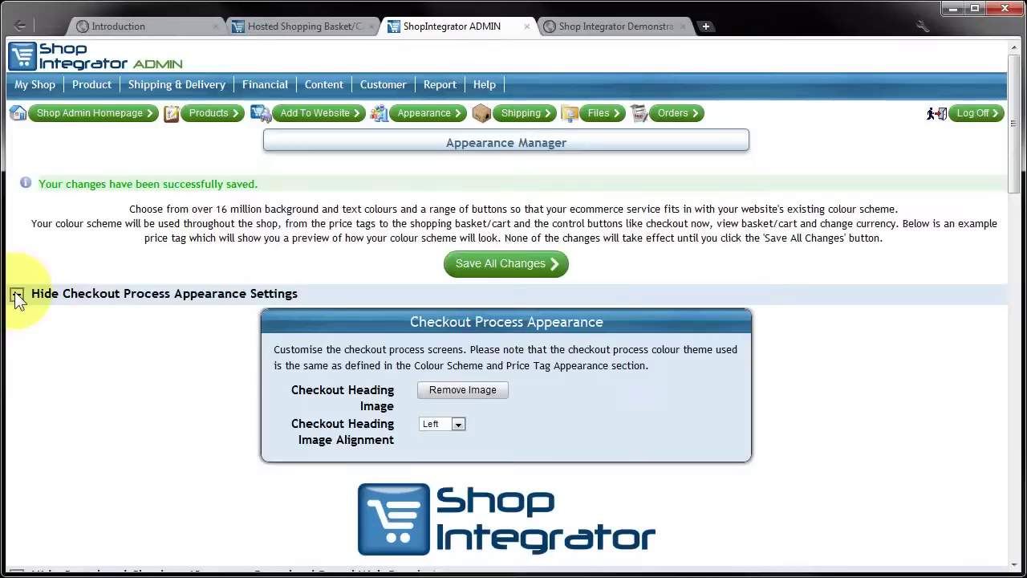
Collapse both checkout sections and review the plugins' Event Actions, Labels, Fonts and Layouts settings.
click(17, 295)
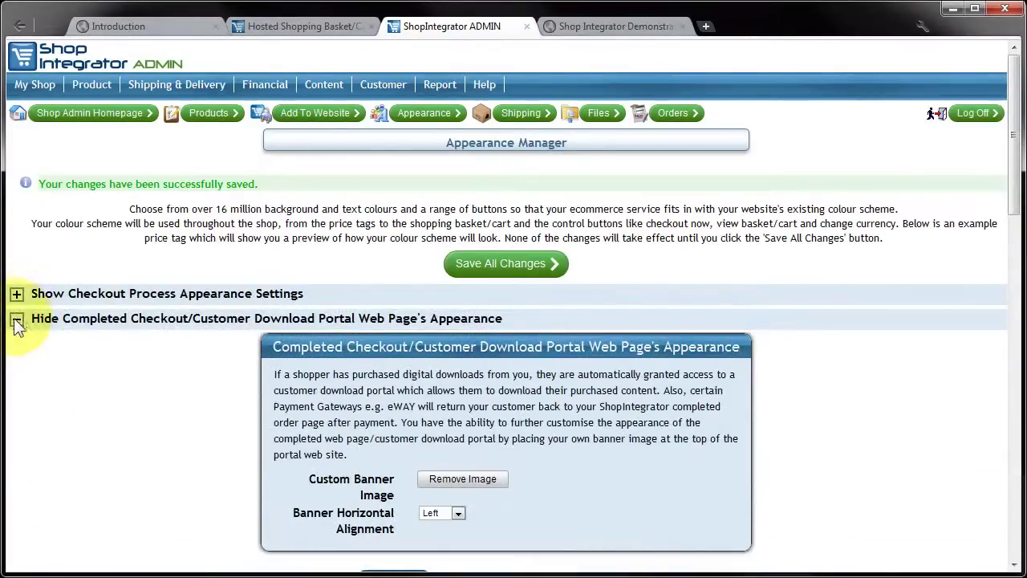
click(16, 320)
scroll(274, 300, down, 1)
scroll(275, 300, down, 3)
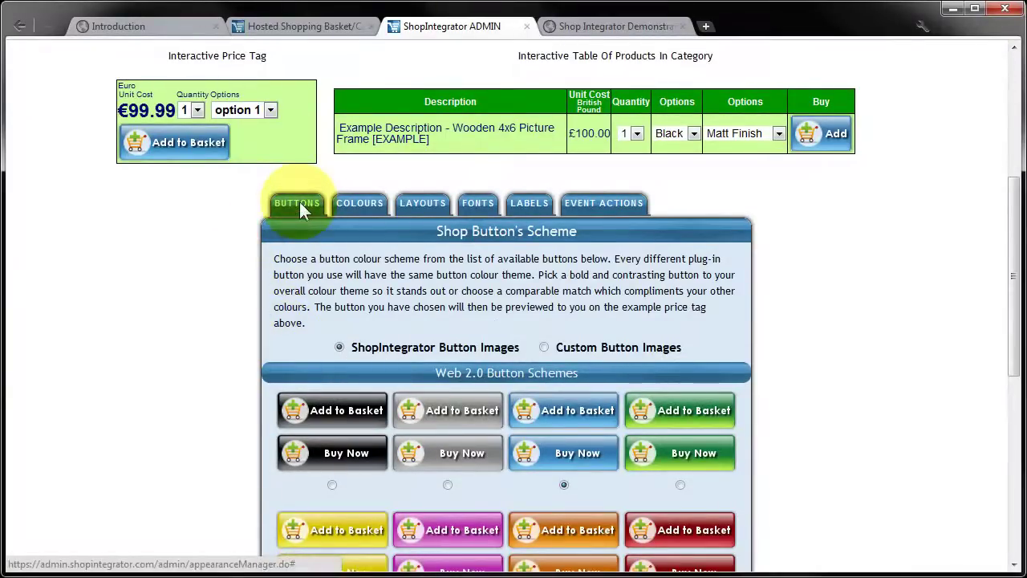
click(600, 203)
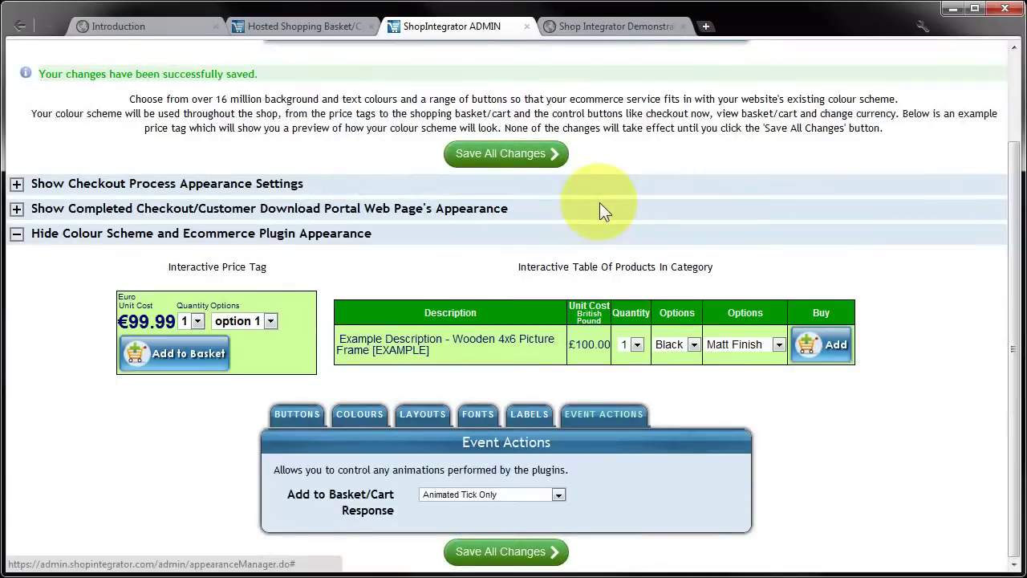
click(529, 414)
click(474, 411)
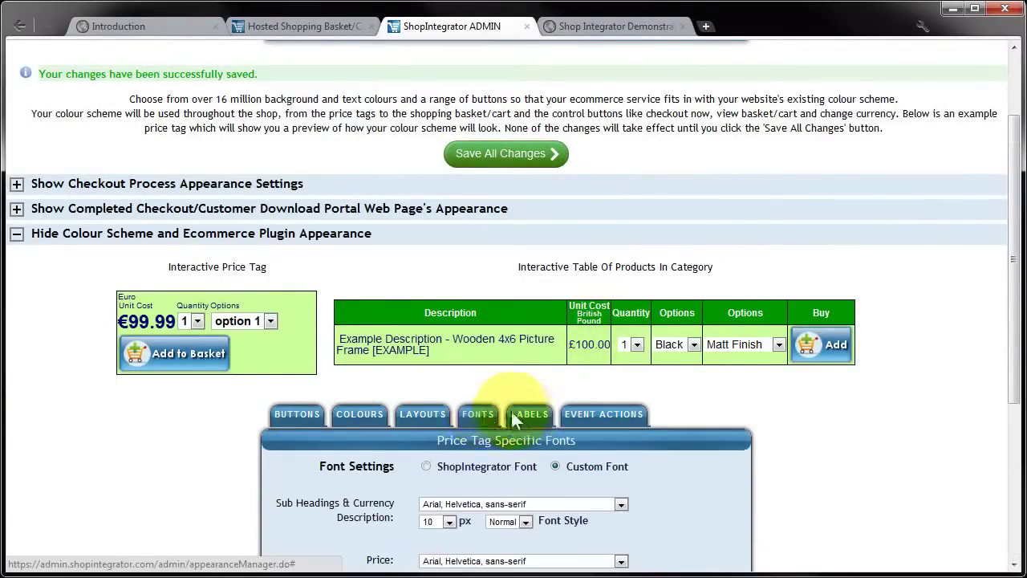
scroll(473, 377, down, 3)
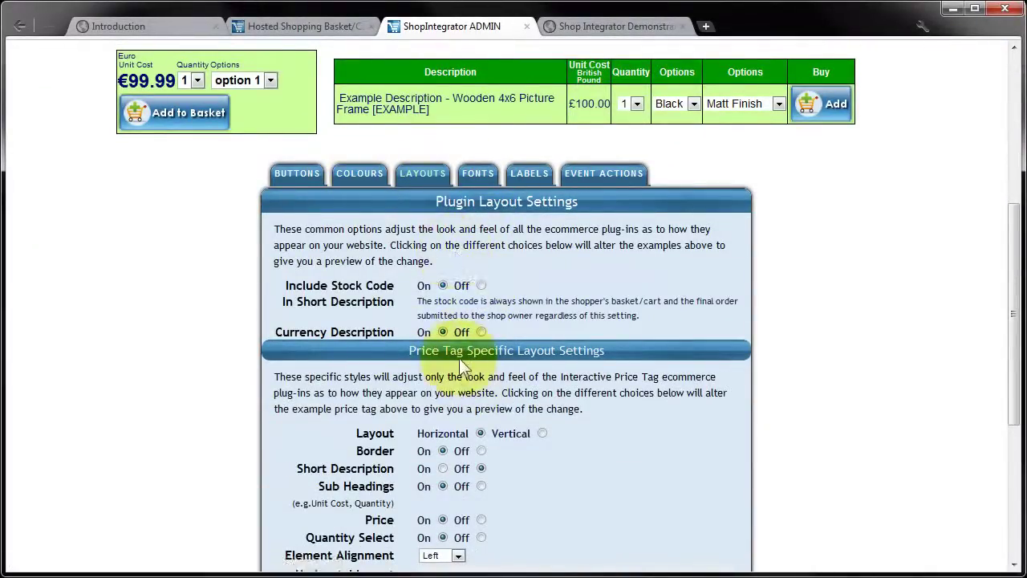
scroll(466, 232, up, 1)
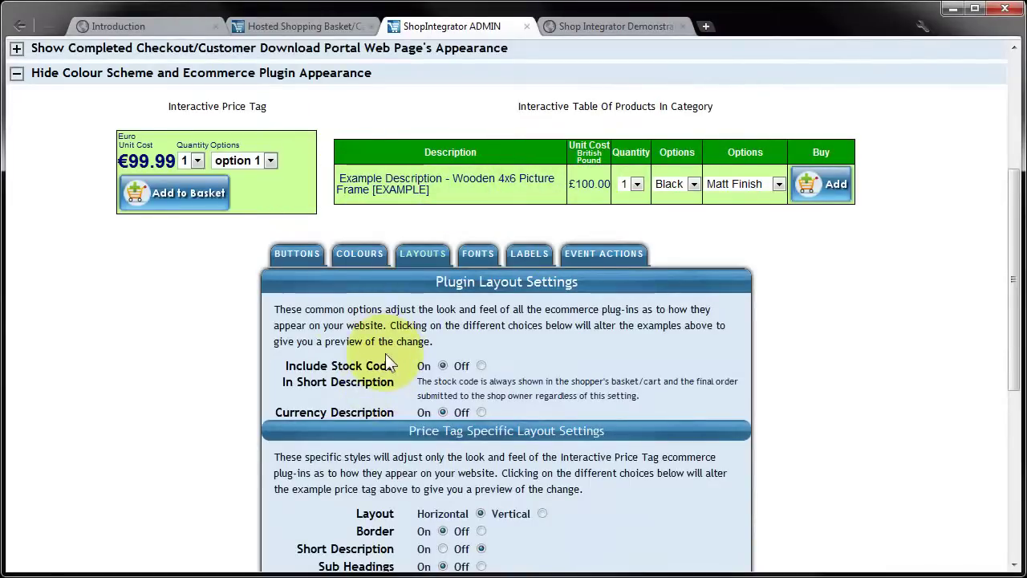
Examine the Shop Colour's Selector and the RGB codes for Background, Text on Background and Colour Theme.
click(357, 252)
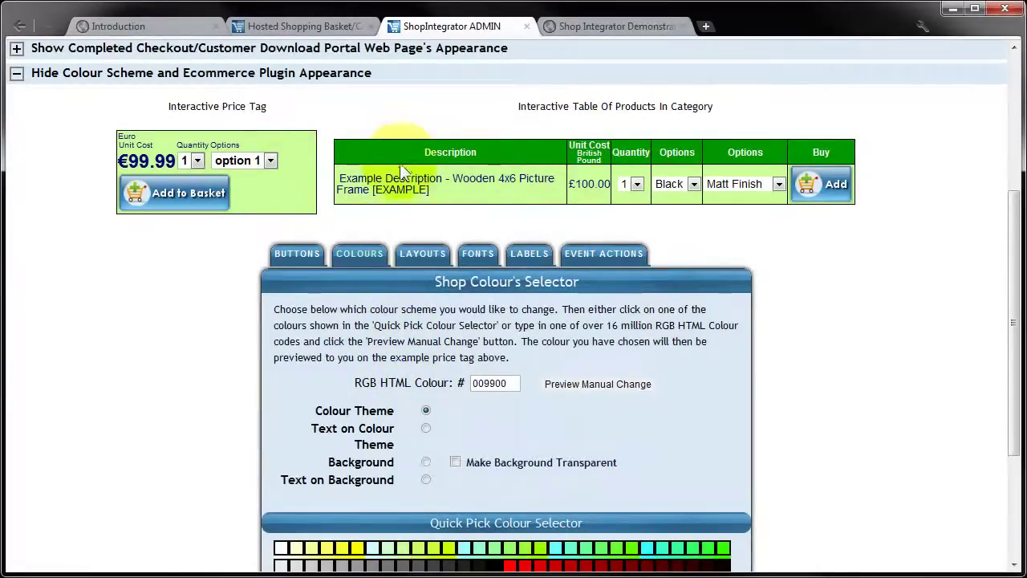
scroll(399, 159, down, 1)
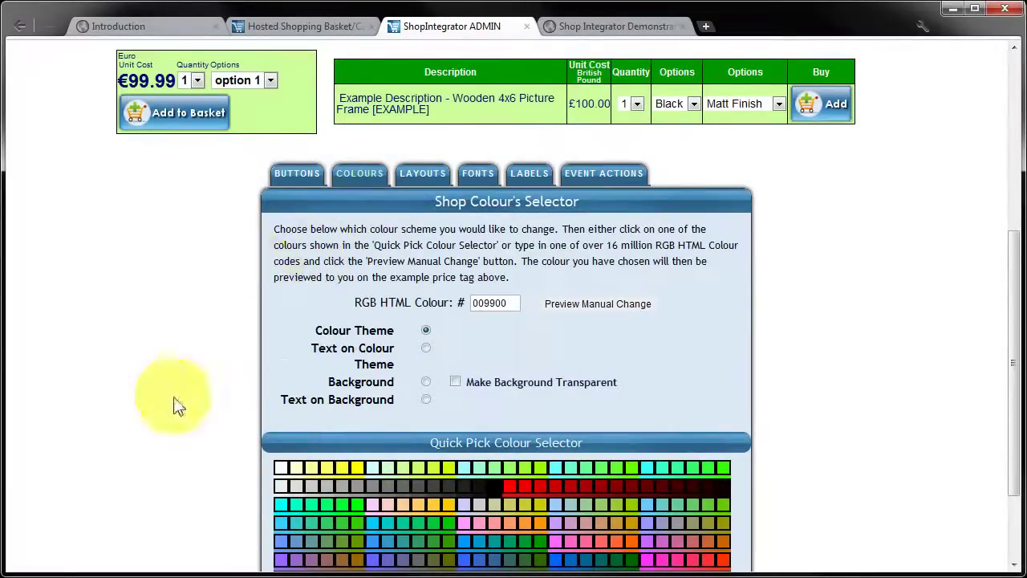
scroll(321, 366, up, 1)
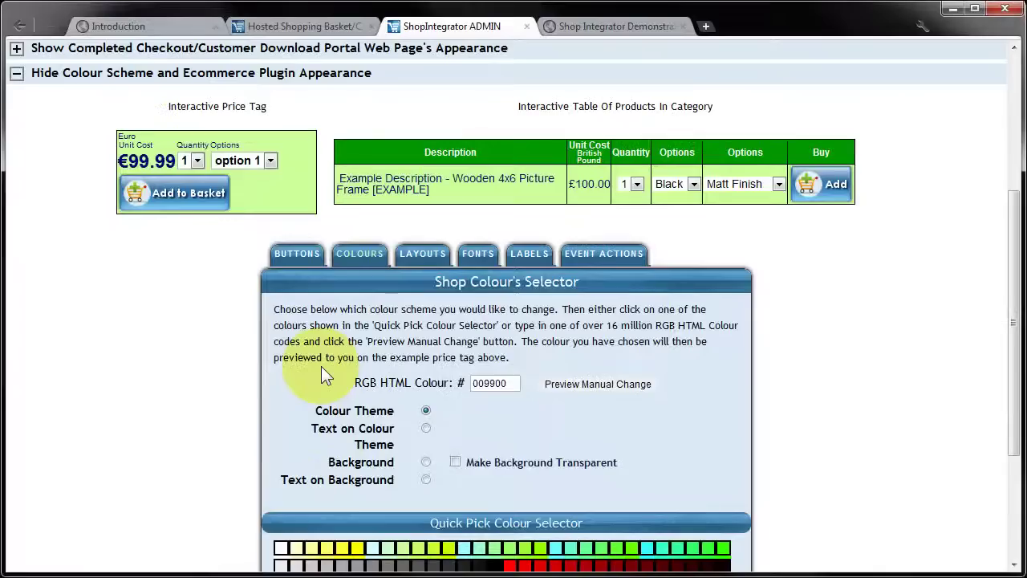
click(426, 461)
click(426, 480)
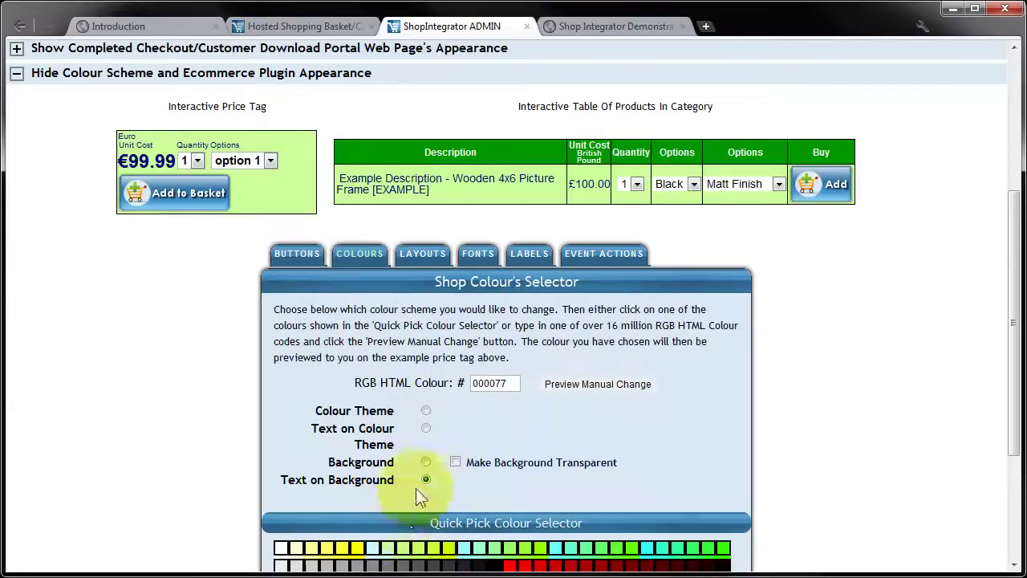
click(426, 411)
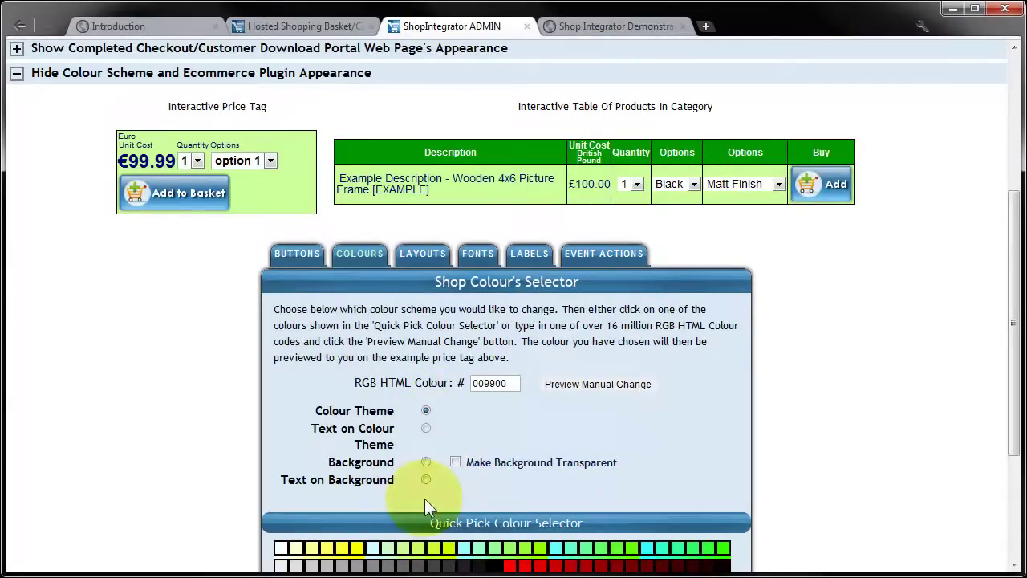
Try several quick-pick colours for the Colour Theme and set it to blue 3366CC.
scroll(454, 439, down, 2)
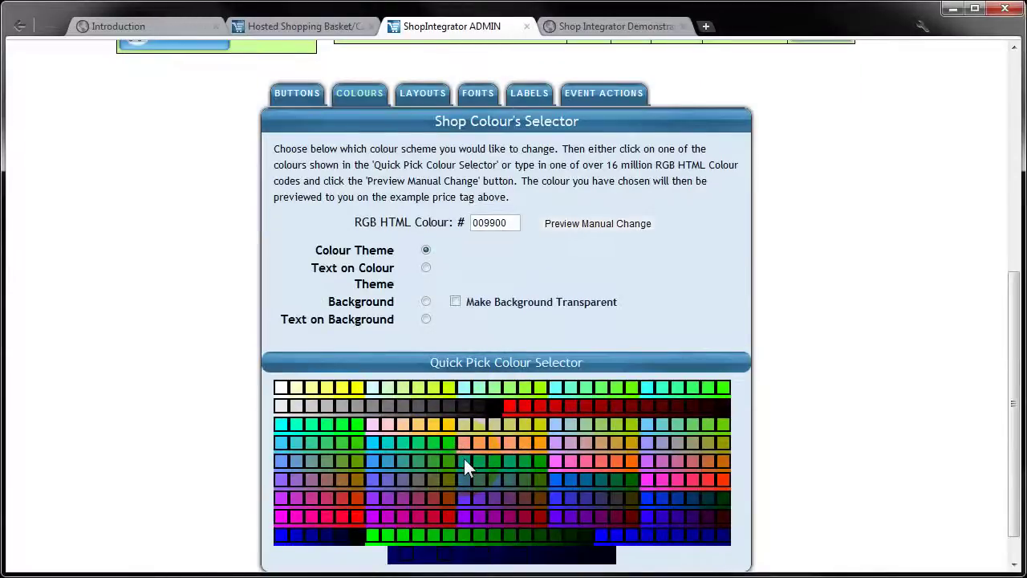
scroll(463, 459, up, 1)
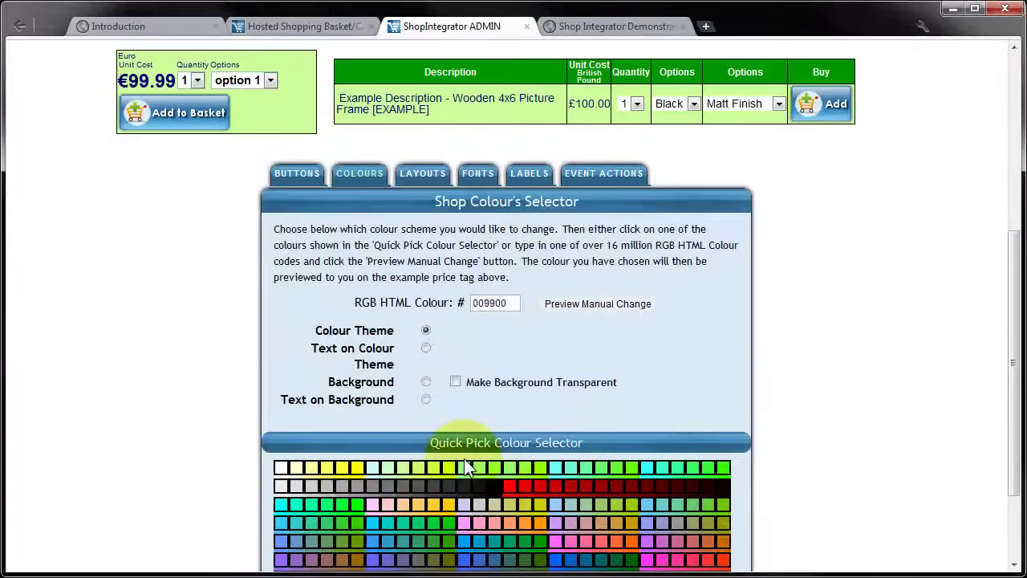
click(282, 503)
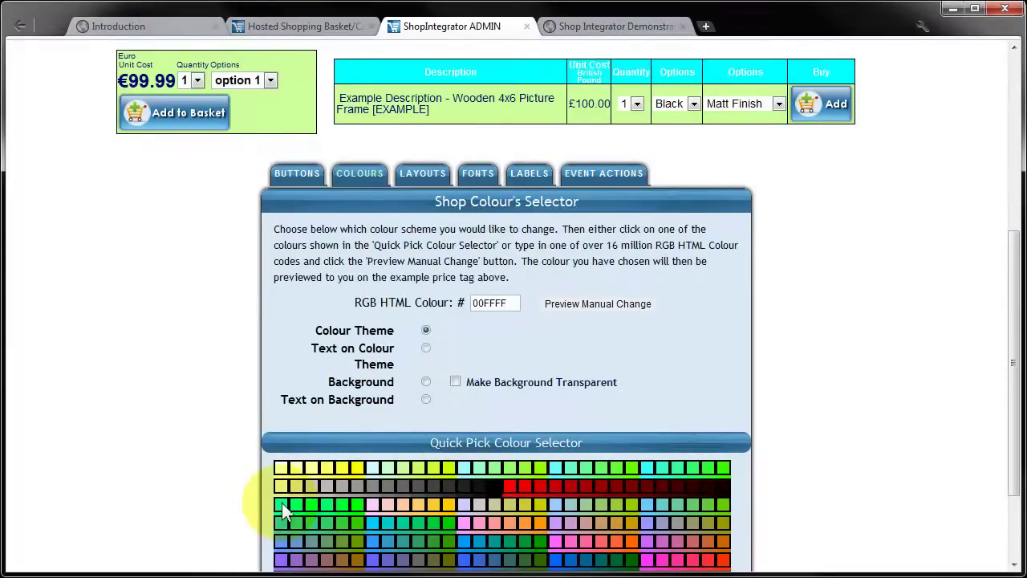
click(346, 504)
click(466, 542)
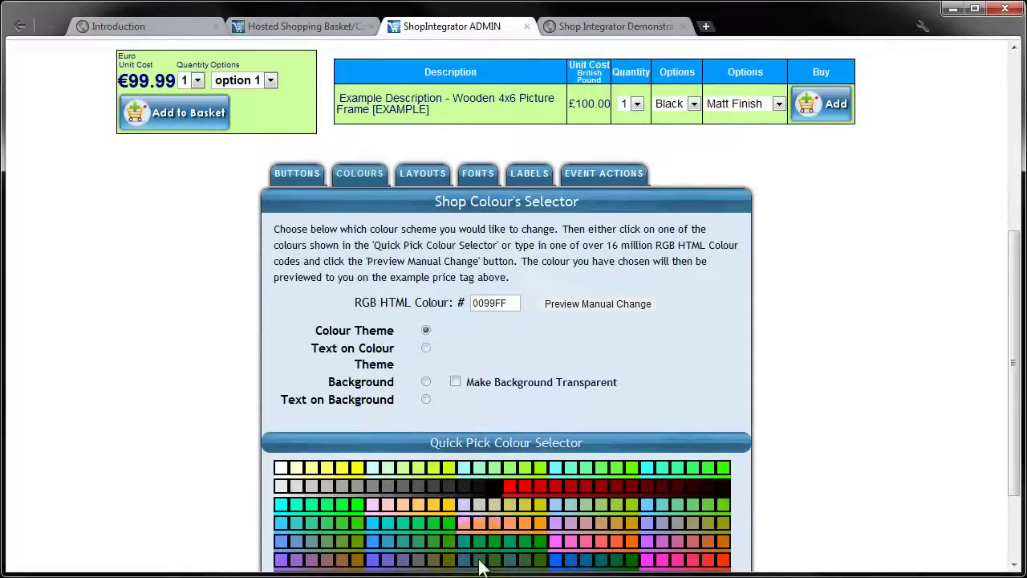
click(480, 563)
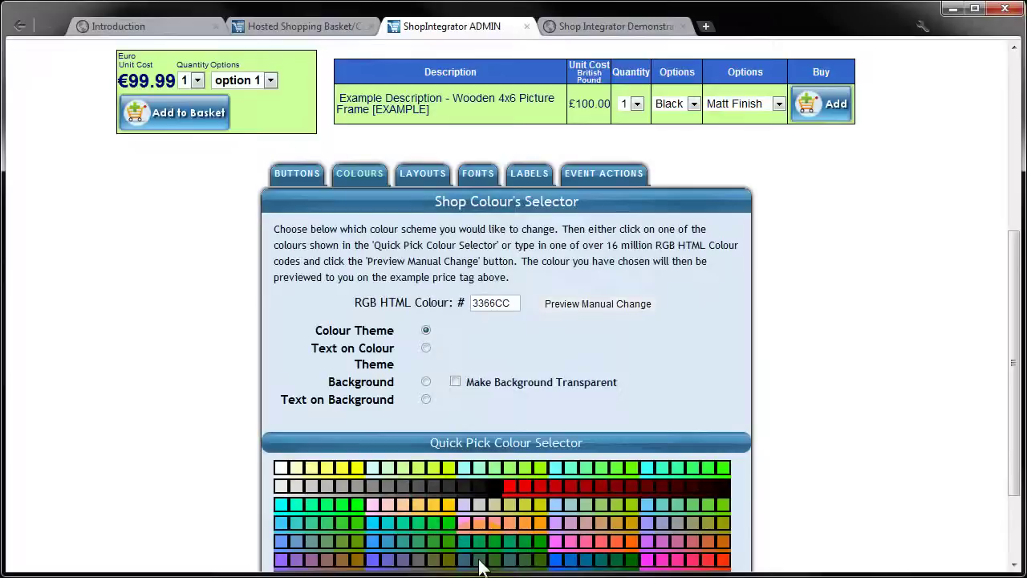
Try CCCC66 and CCCC33 for Text on Colour Theme, and set it back to white FFFFFF.
click(426, 347)
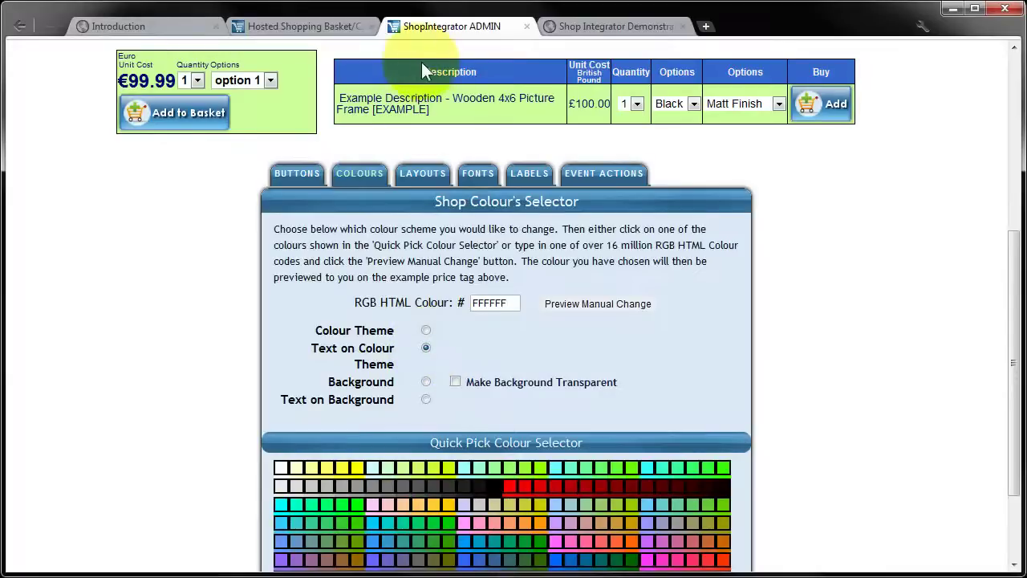
click(510, 503)
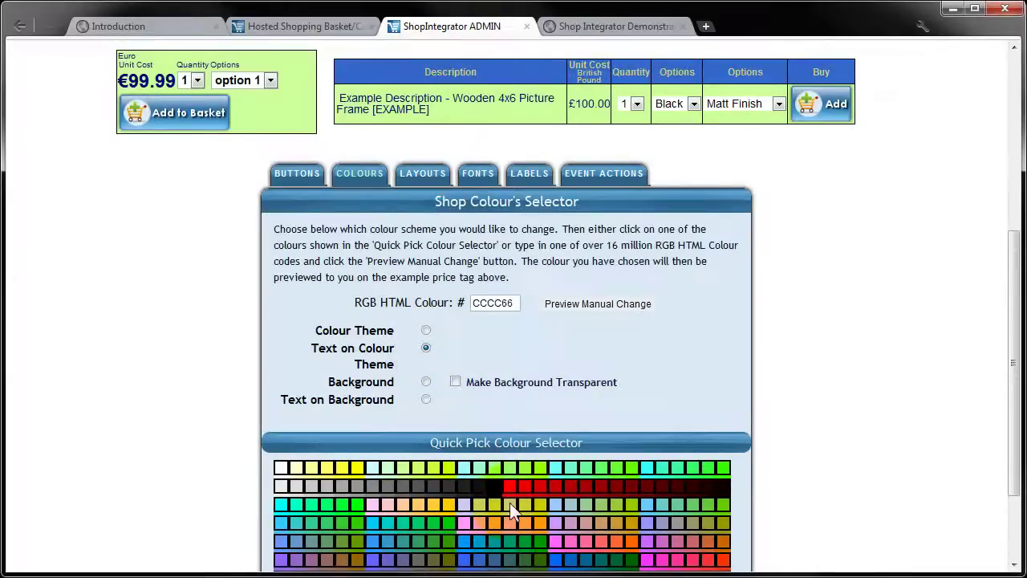
click(527, 504)
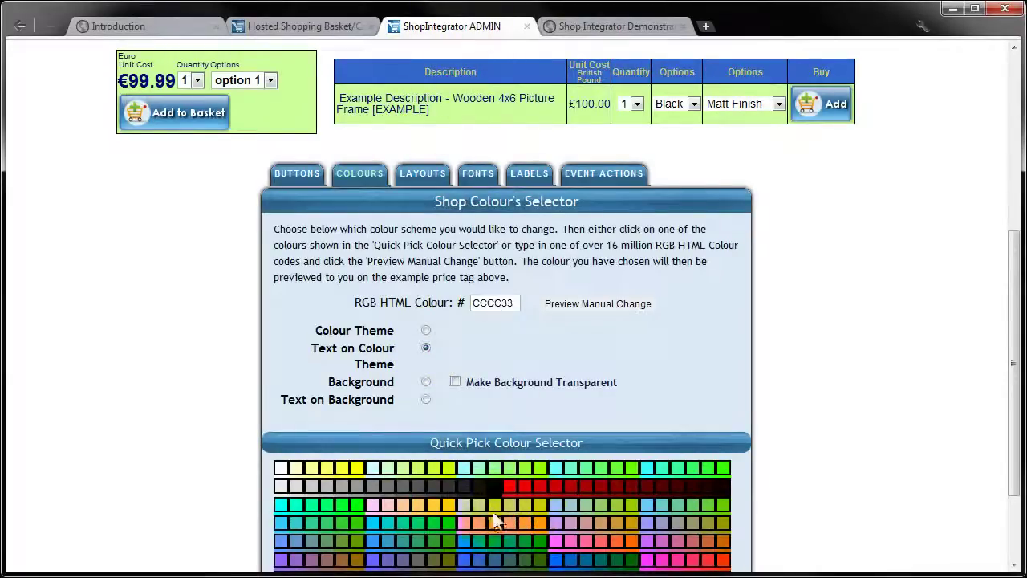
click(281, 469)
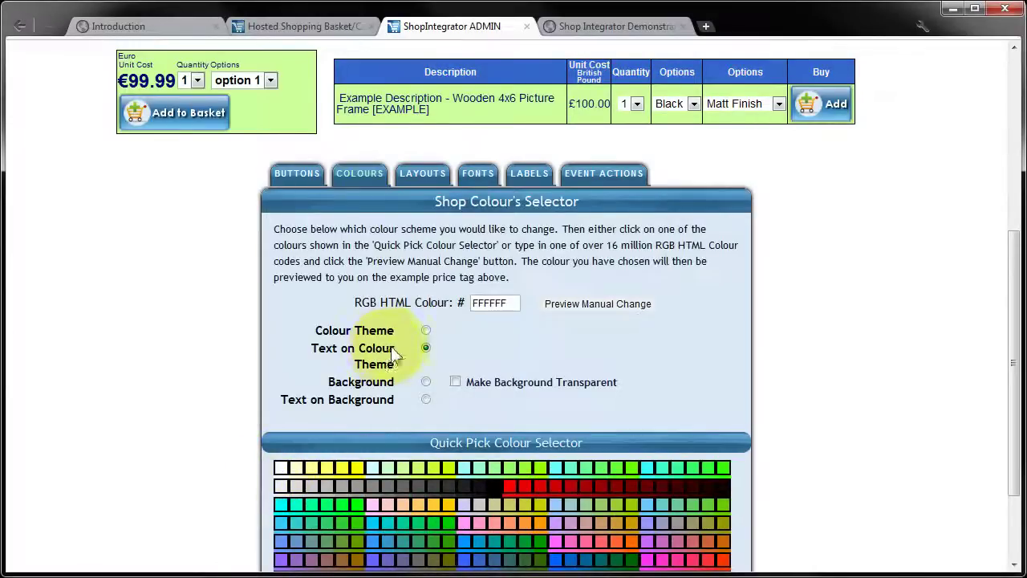
Try several quick-pick colours for the shop's Background and set it to light grey EEEEEE.
click(426, 382)
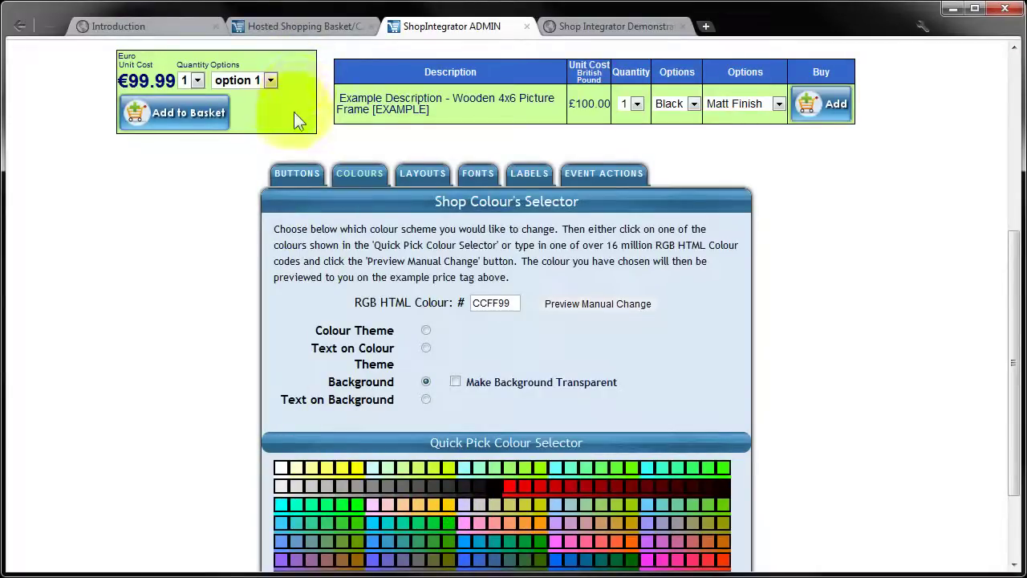
click(371, 519)
click(430, 524)
click(650, 505)
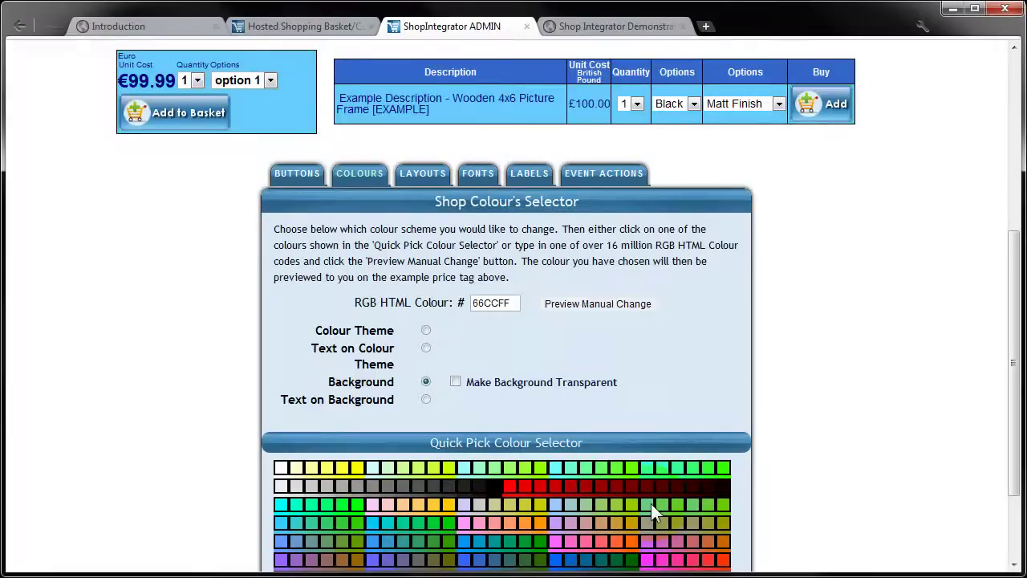
click(280, 485)
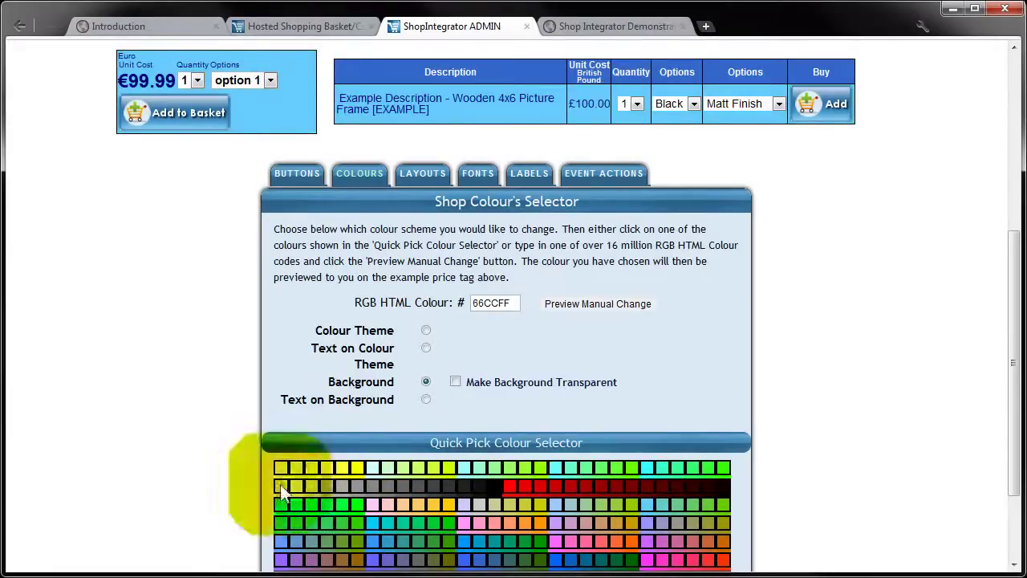
click(295, 489)
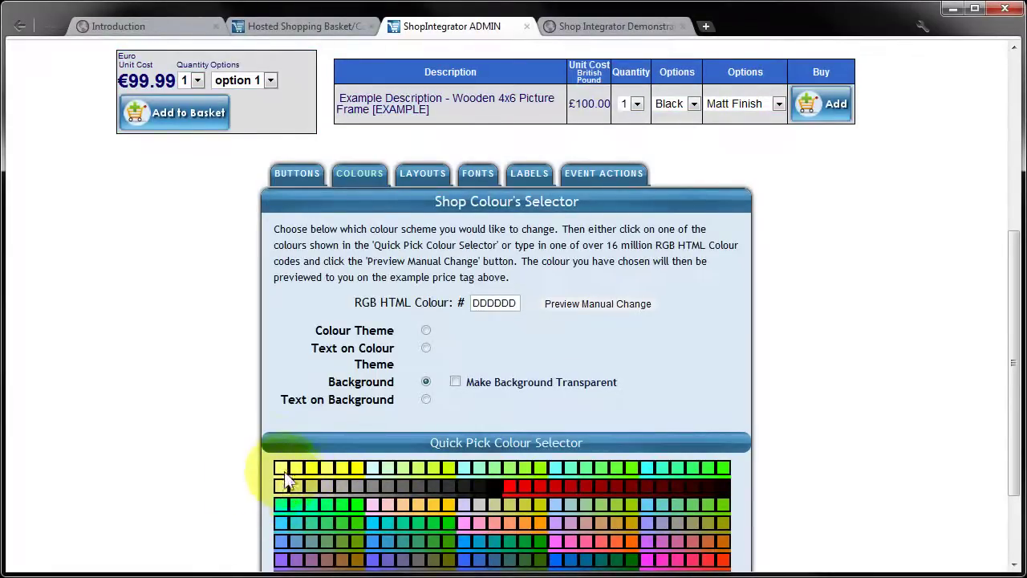
click(278, 488)
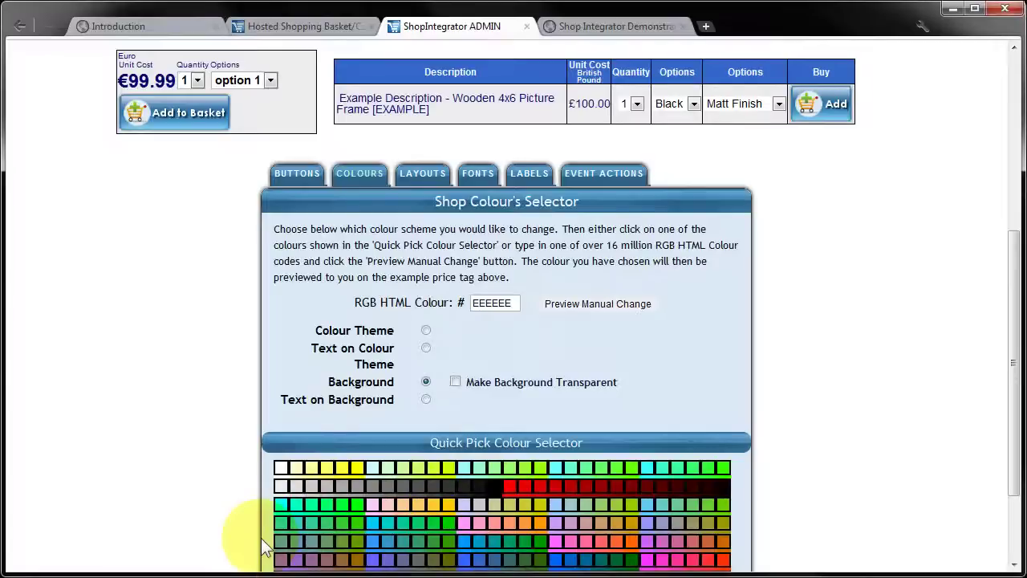
Try various quick-pick colours for Text on Background and set it to dark grey 222222.
click(426, 399)
click(375, 504)
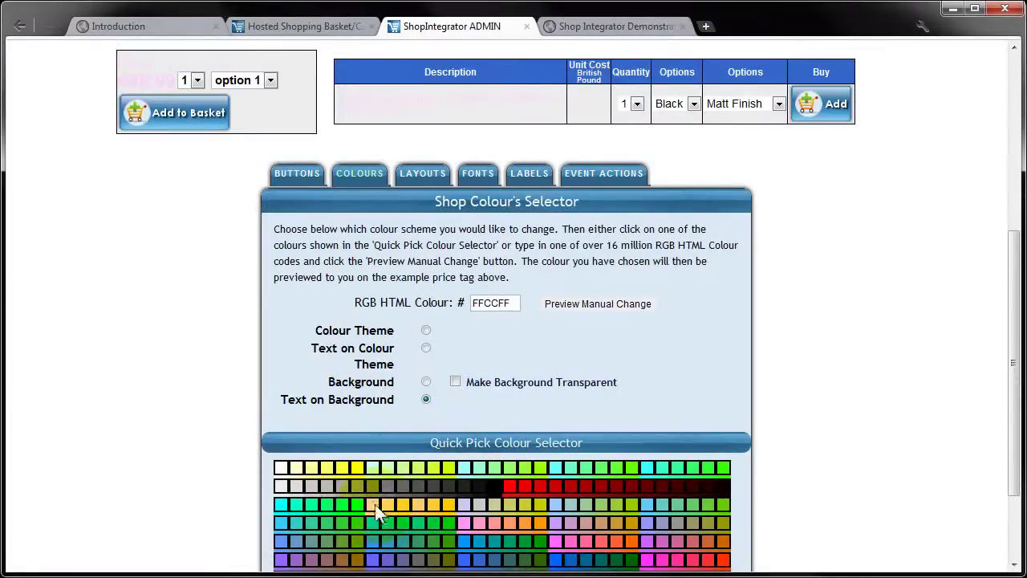
click(403, 503)
click(617, 505)
click(617, 483)
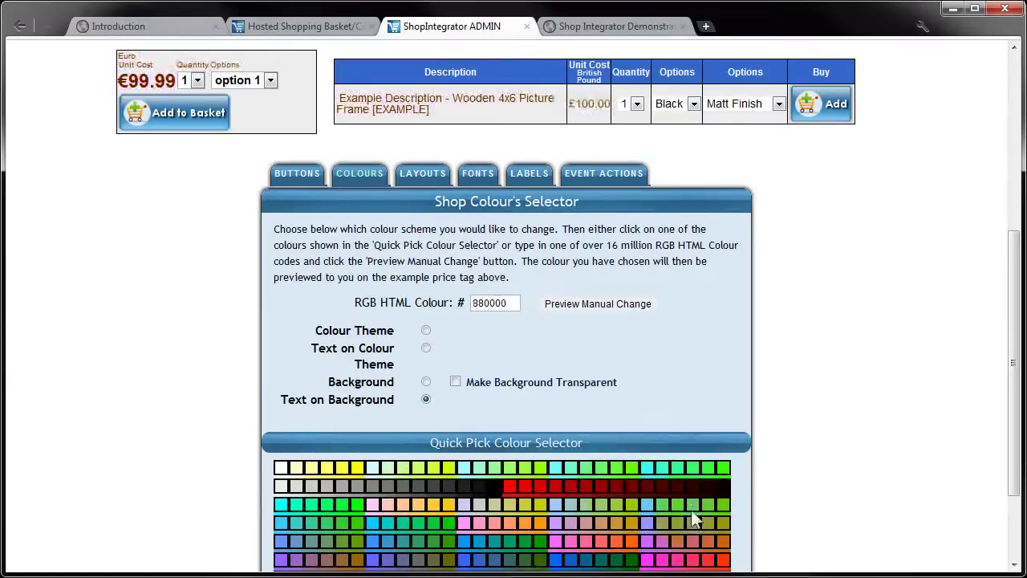
click(692, 523)
click(602, 504)
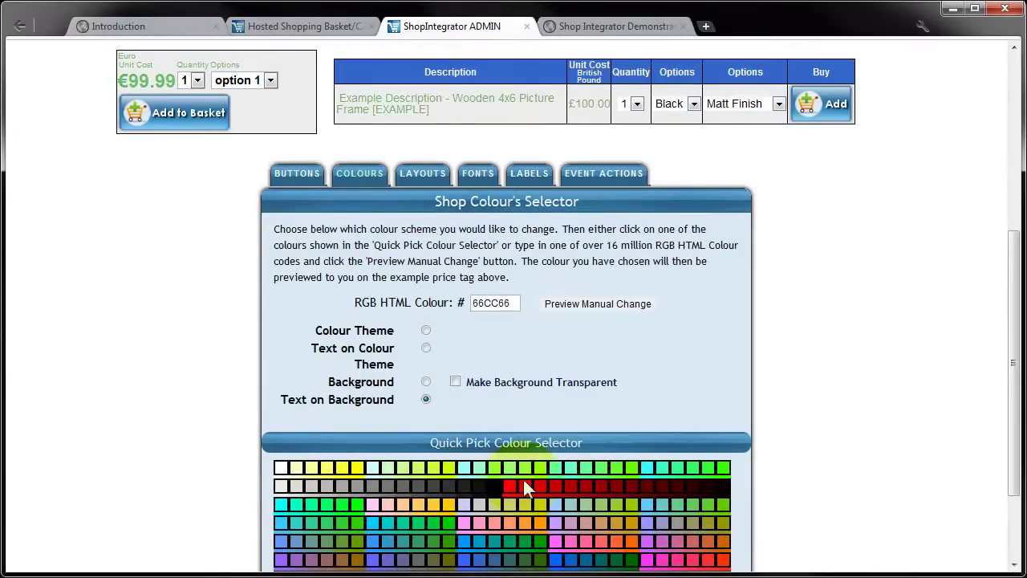
click(508, 482)
click(493, 486)
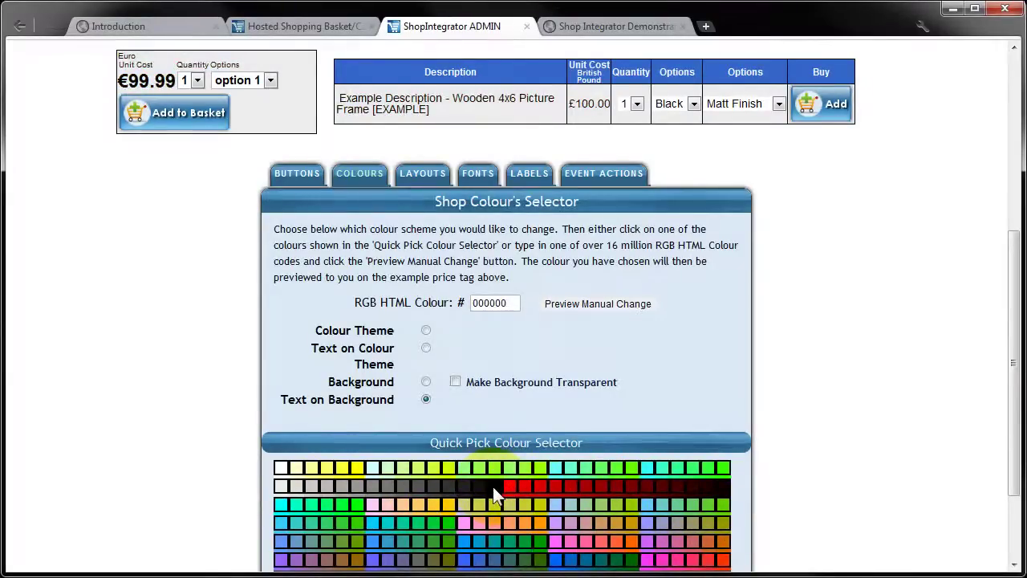
click(416, 487)
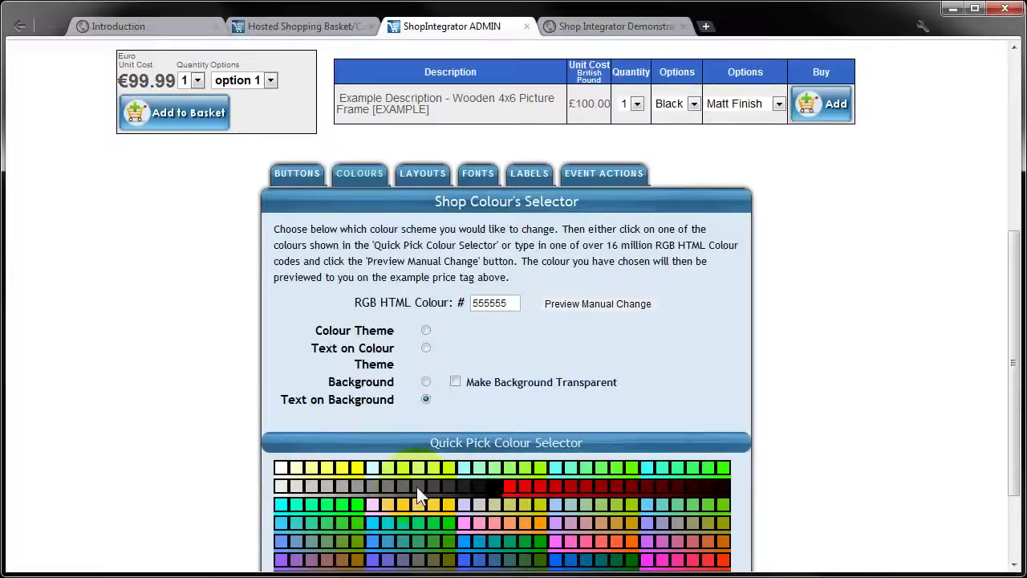
click(447, 487)
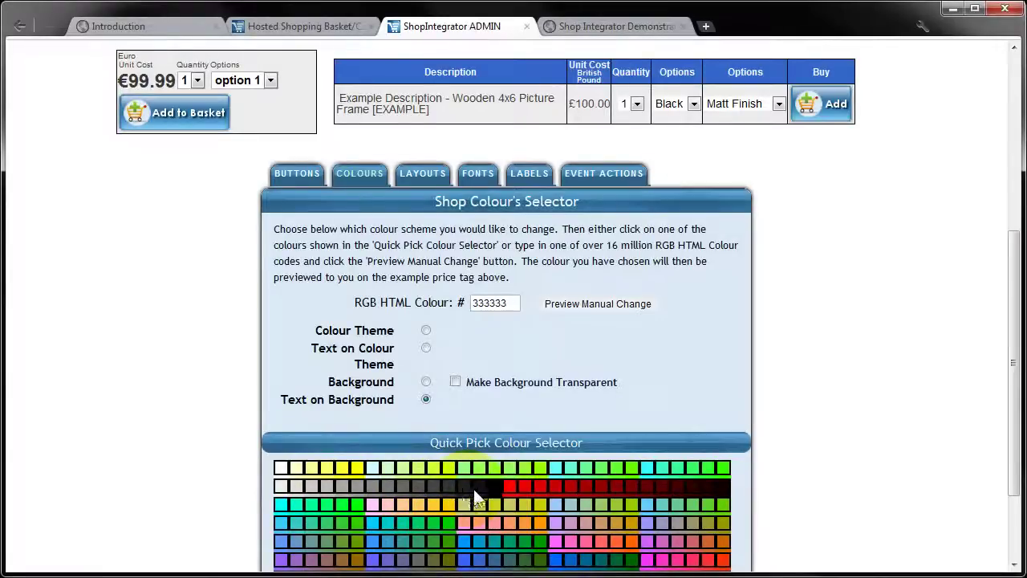
click(465, 487)
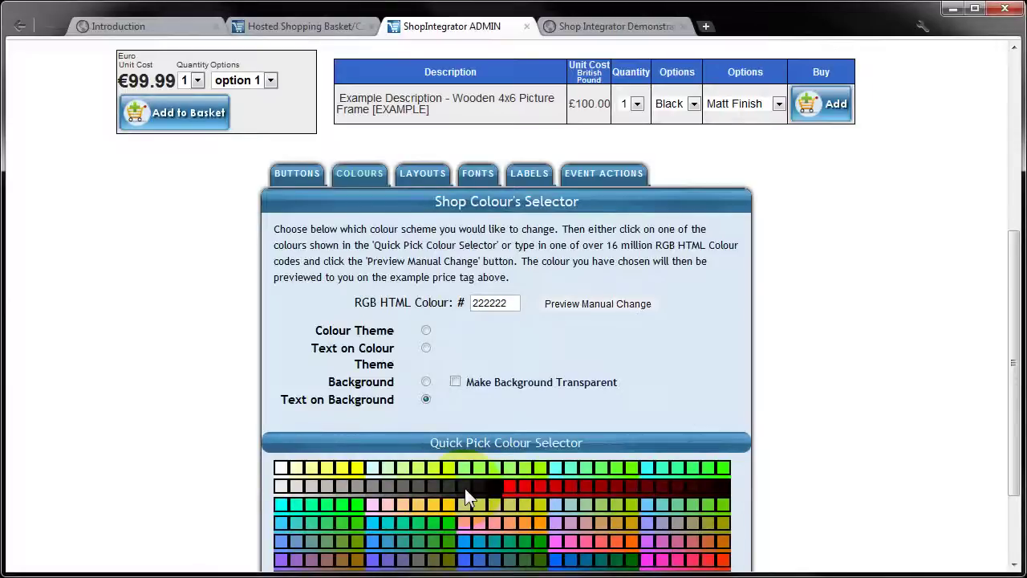
Save all changes made to the shop's colour scheme.
scroll(464, 488, down, 3)
scroll(465, 488, up, 4)
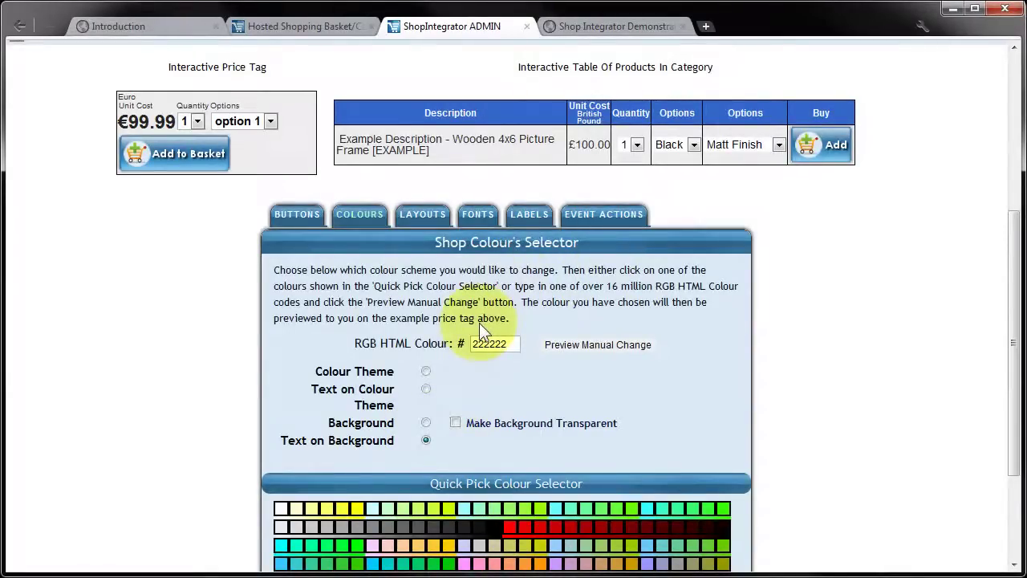
scroll(479, 323, up, 2)
click(493, 115)
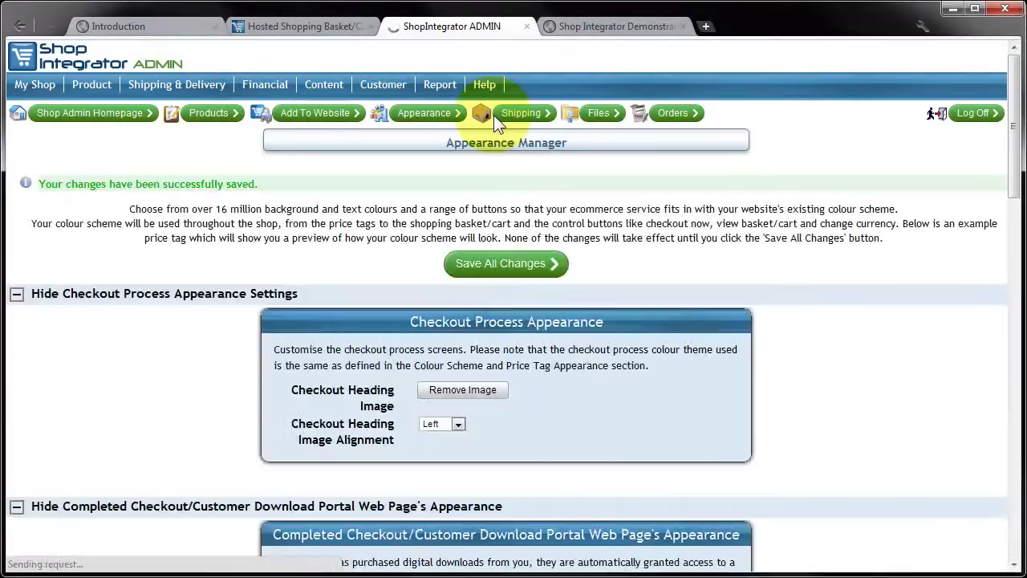
Switch to the demonstration site, reload it and check the product tables' colours, borders and column headings.
click(604, 28)
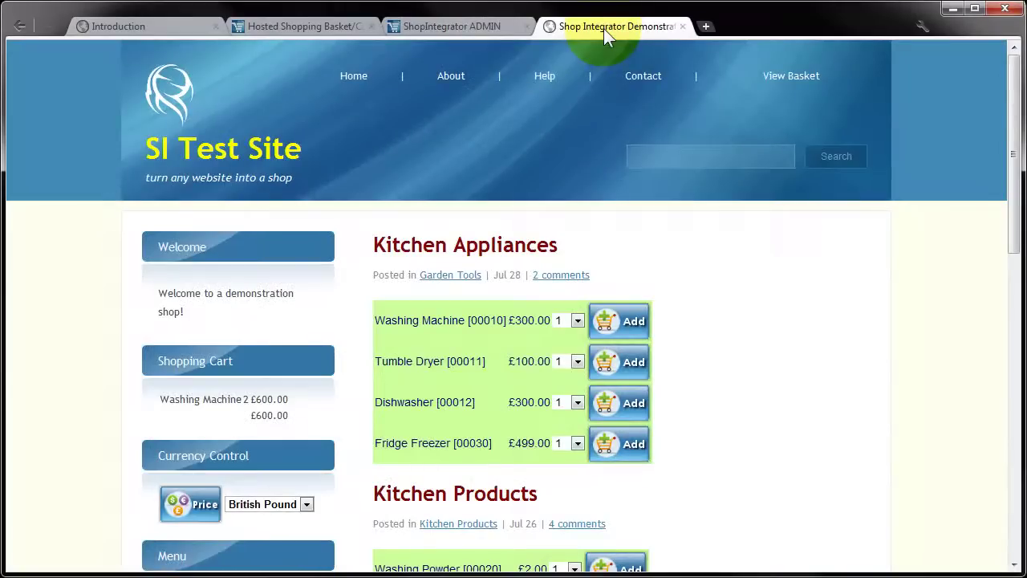
right_click(749, 358)
click(782, 402)
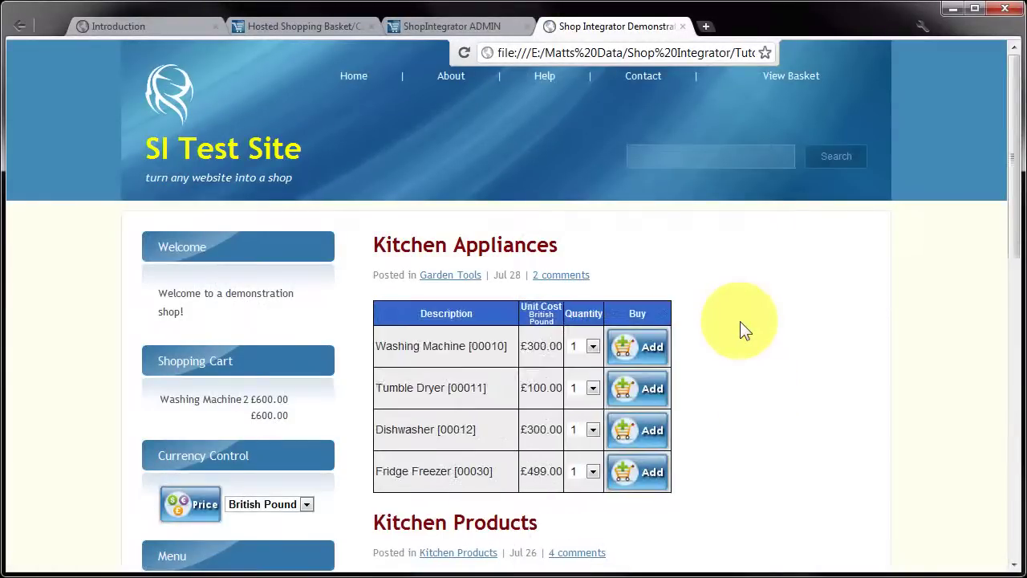
scroll(769, 326, down, 4)
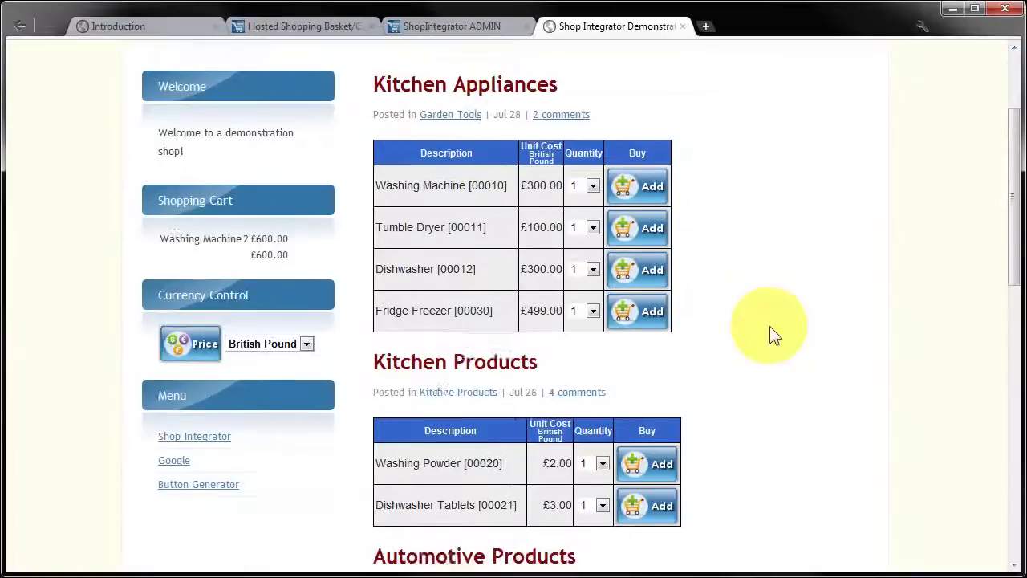
scroll(769, 325, up, 4)
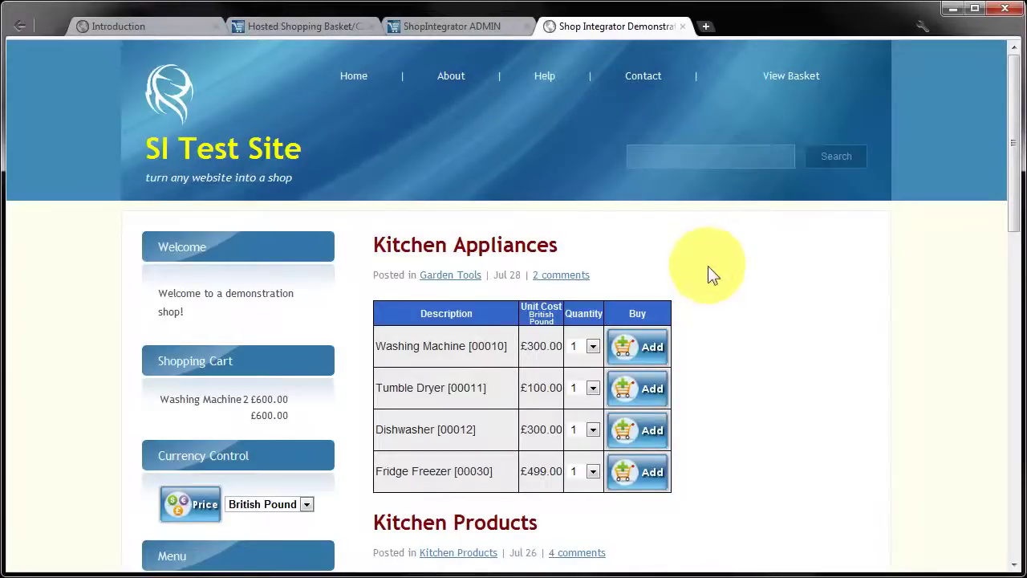
Return to the ShopIntegrator admin page, collapse both checkout sections and highlight the Custom Button Images option in the Shop Button's Scheme.
click(420, 25)
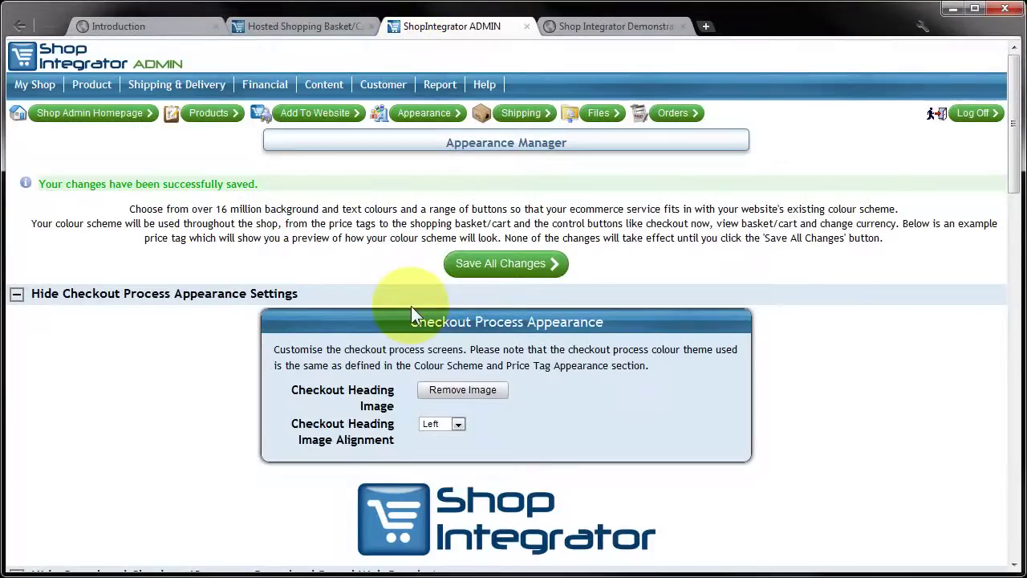
click(16, 293)
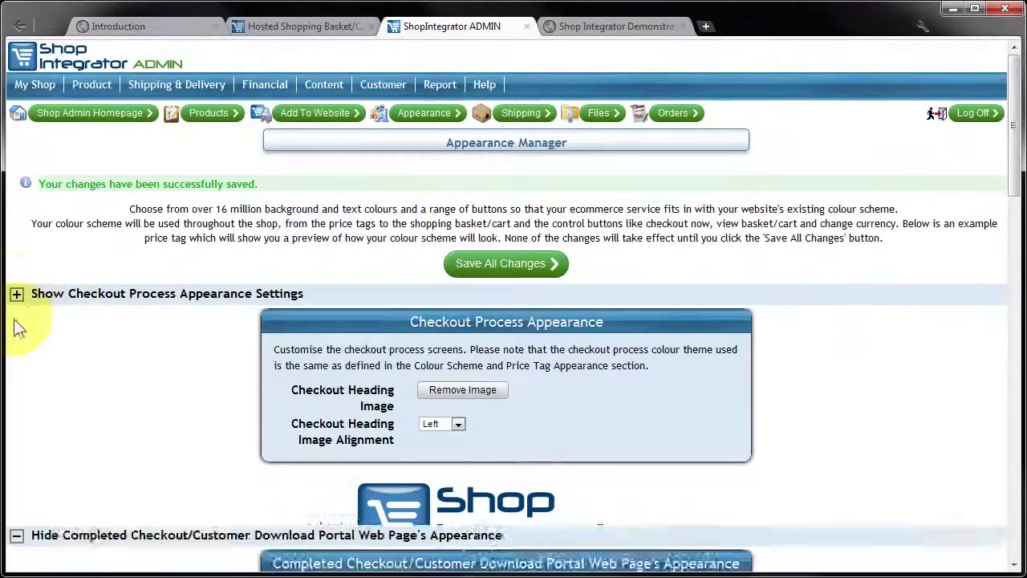
click(17, 318)
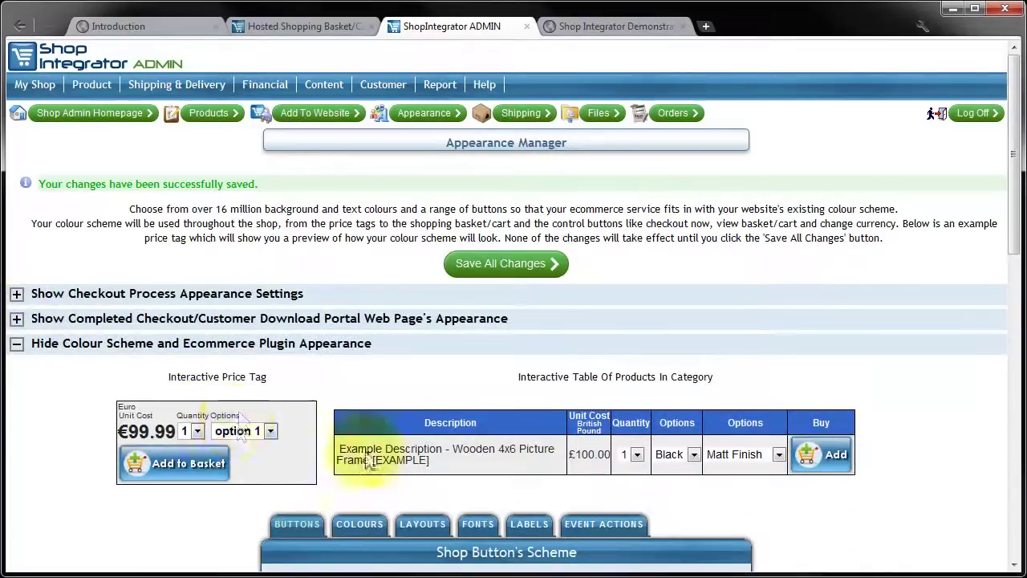
scroll(473, 413, down, 4)
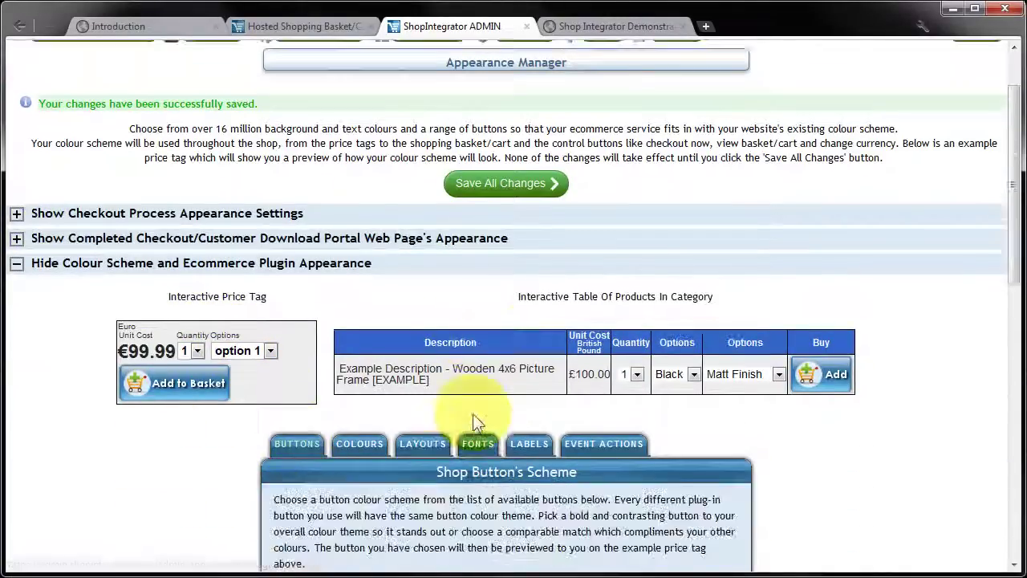
drag(557, 347, 703, 347)
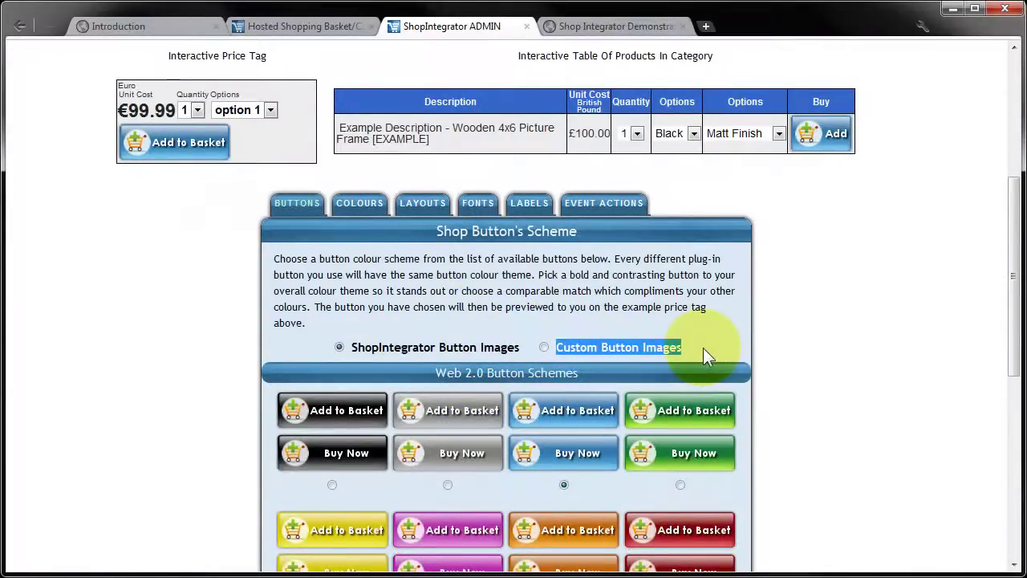